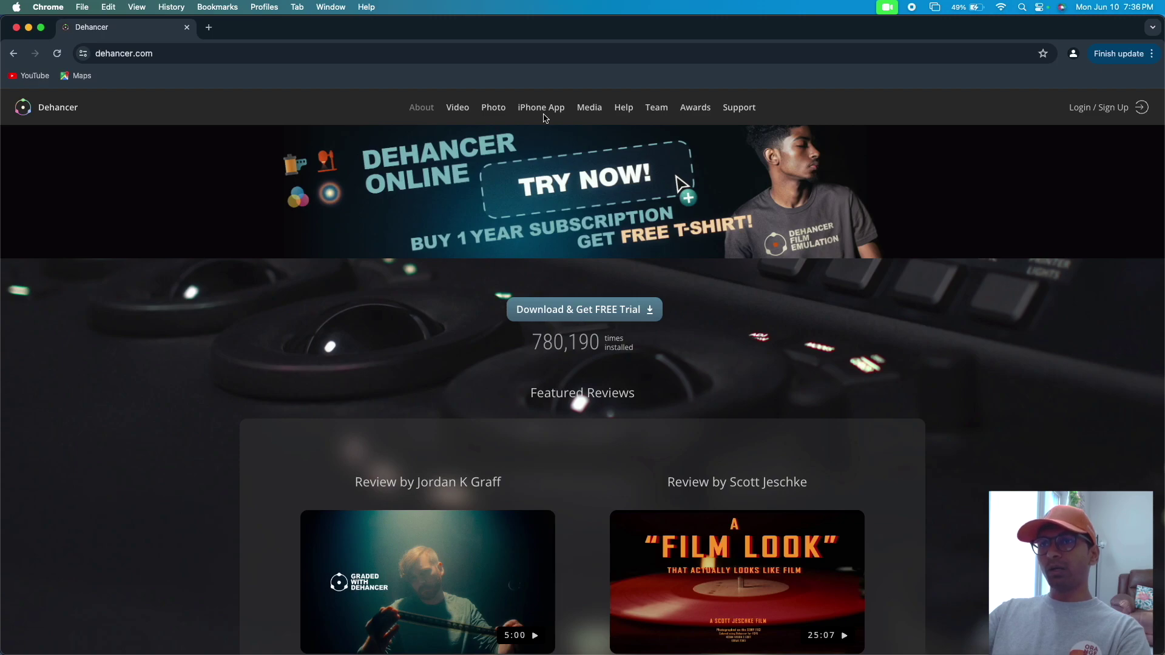
Go to Dehancer's Video page, browse Dehancer Pro, and open the Download & Get FREE Trial options.
left_click(458, 108)
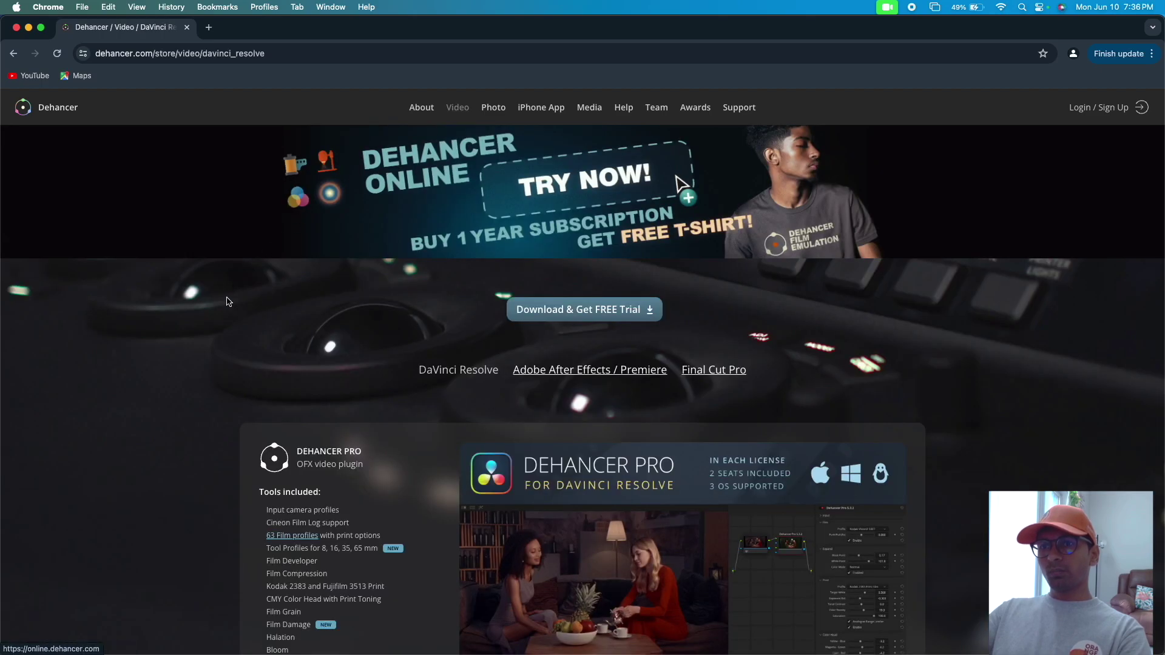
scroll(228, 301, "down", 3)
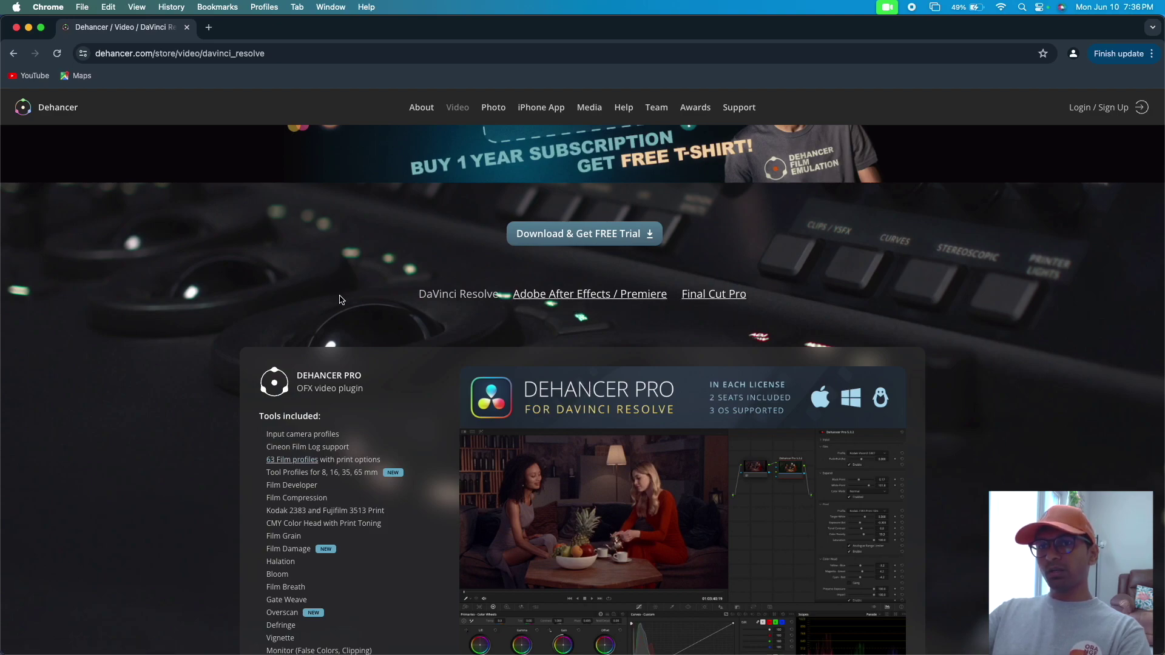
scroll(327, 316, "down", 2)
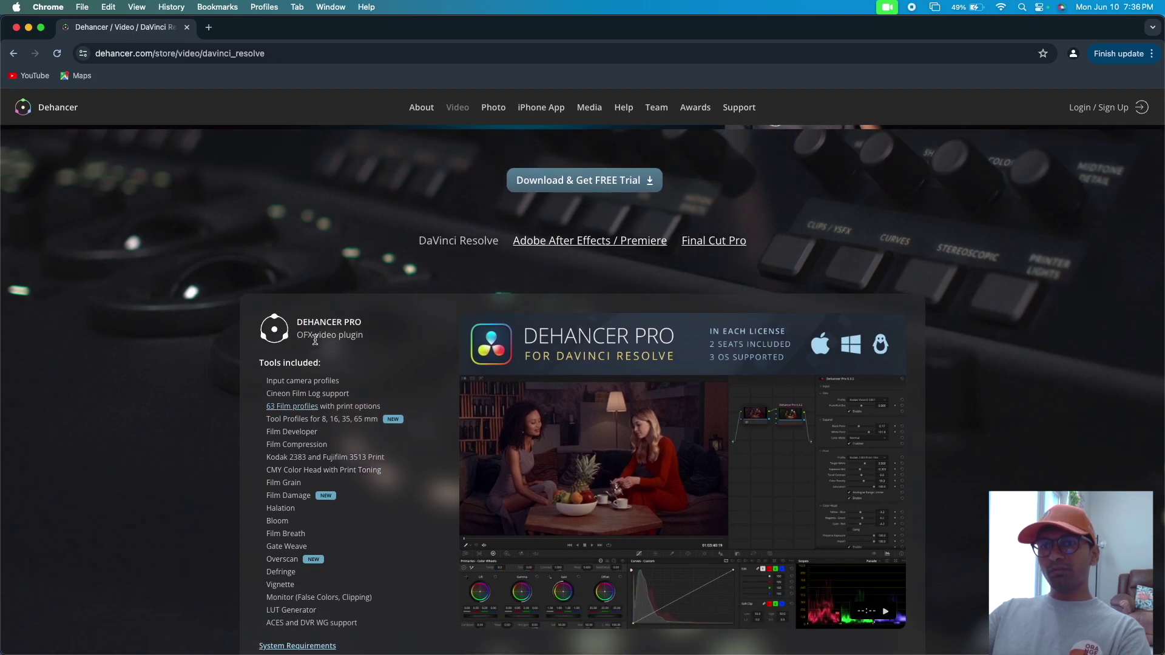
scroll(368, 347, "up", 5)
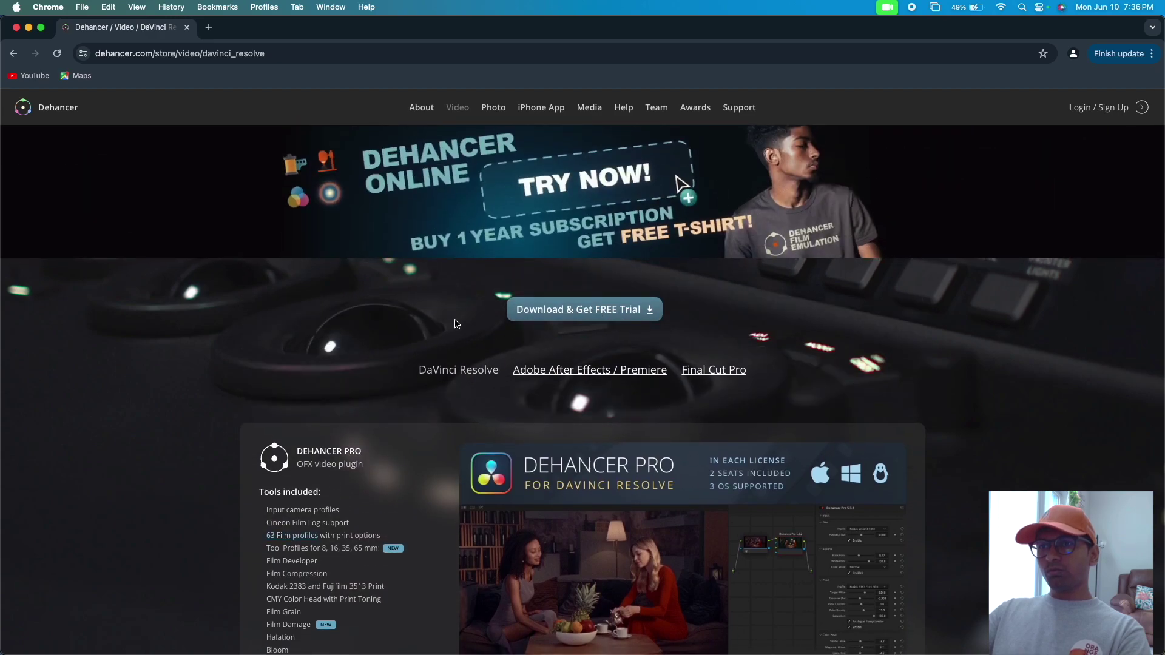
left_click(545, 316)
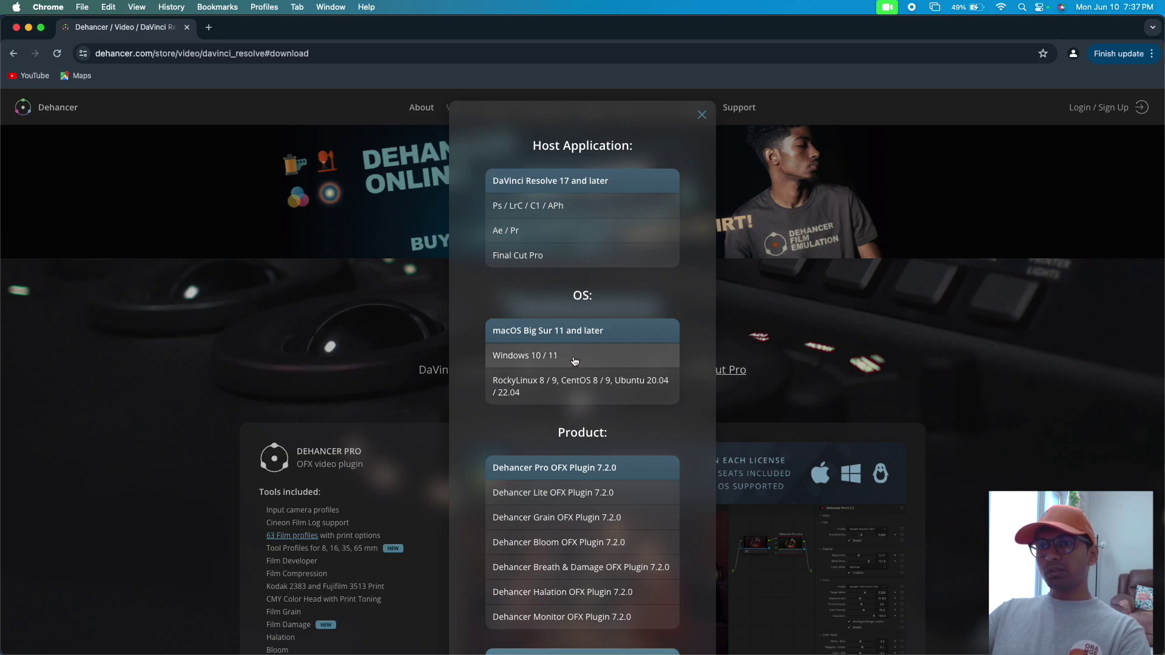
Download the ~460 MB Dehancer Pro OFX Plugin 7.2.0 installer for DaVinci Resolve on macOS.
scroll(619, 385, "down", 4)
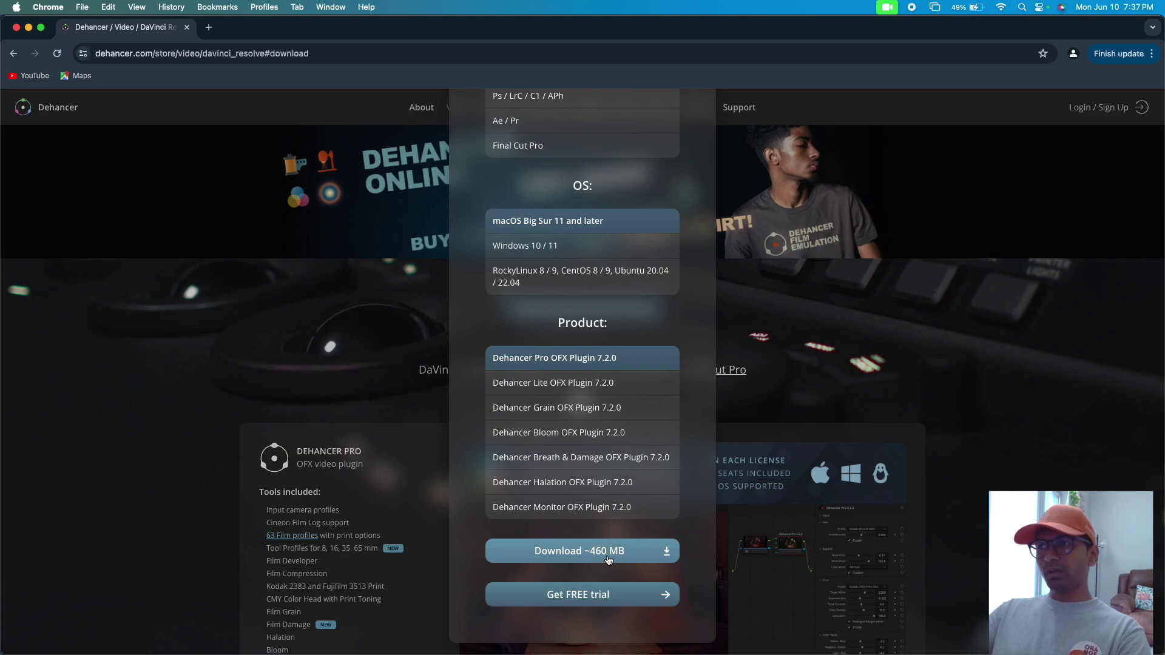
left_click(613, 559)
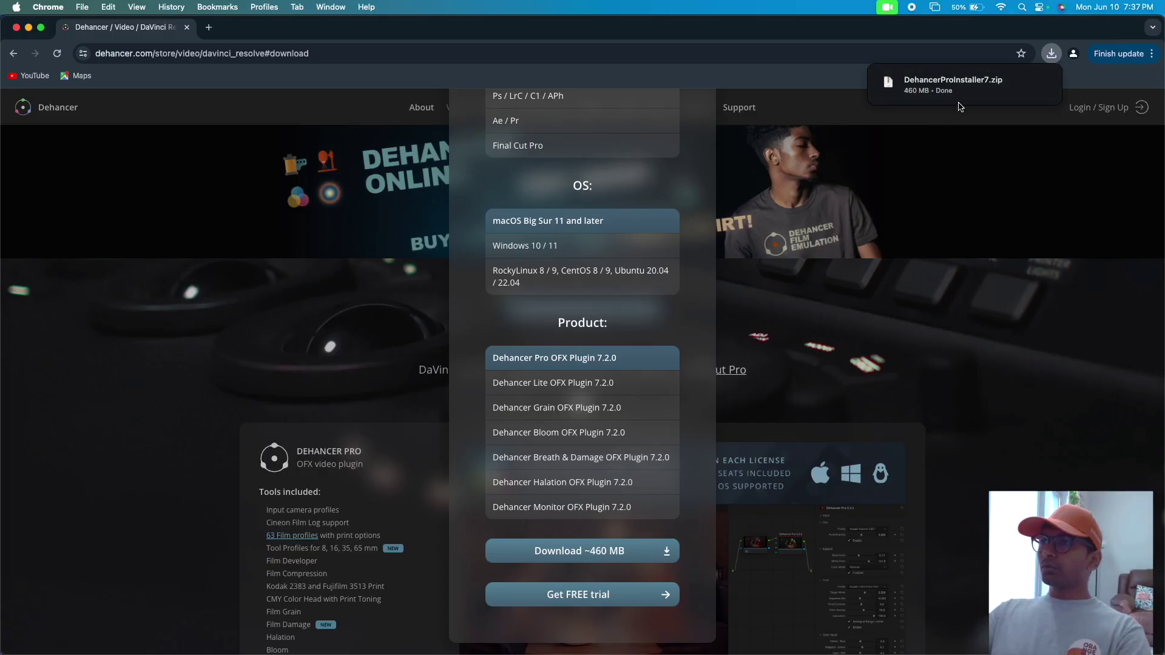
Show the finished DehancerProInstaller7.zip in the Downloads folder.
left_click(1023, 89)
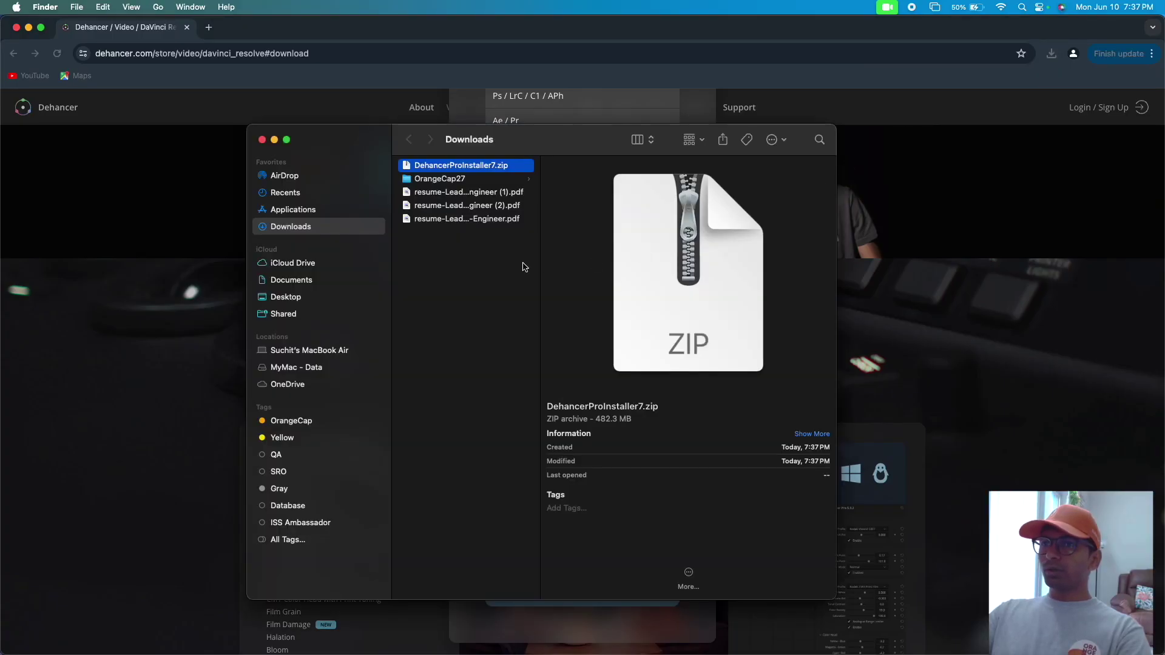
Unzip DehancerProInstaller7.zip, inspect the Dehancer Pro installer inside, and close Finder.
double_click(450, 166)
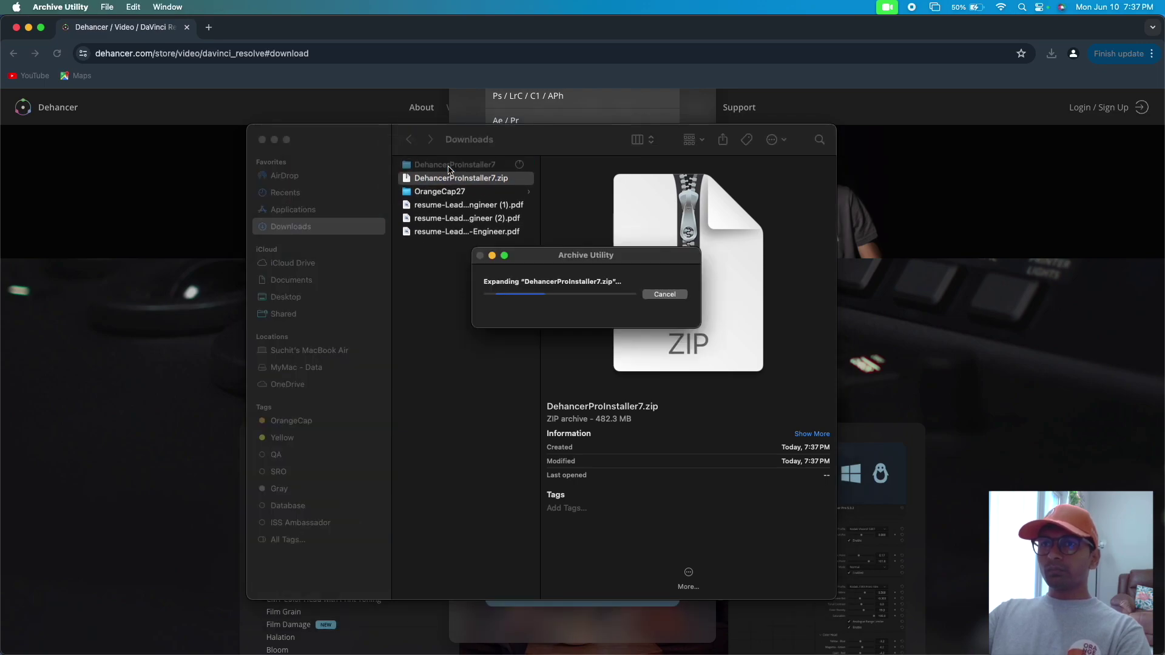
left_click(450, 165)
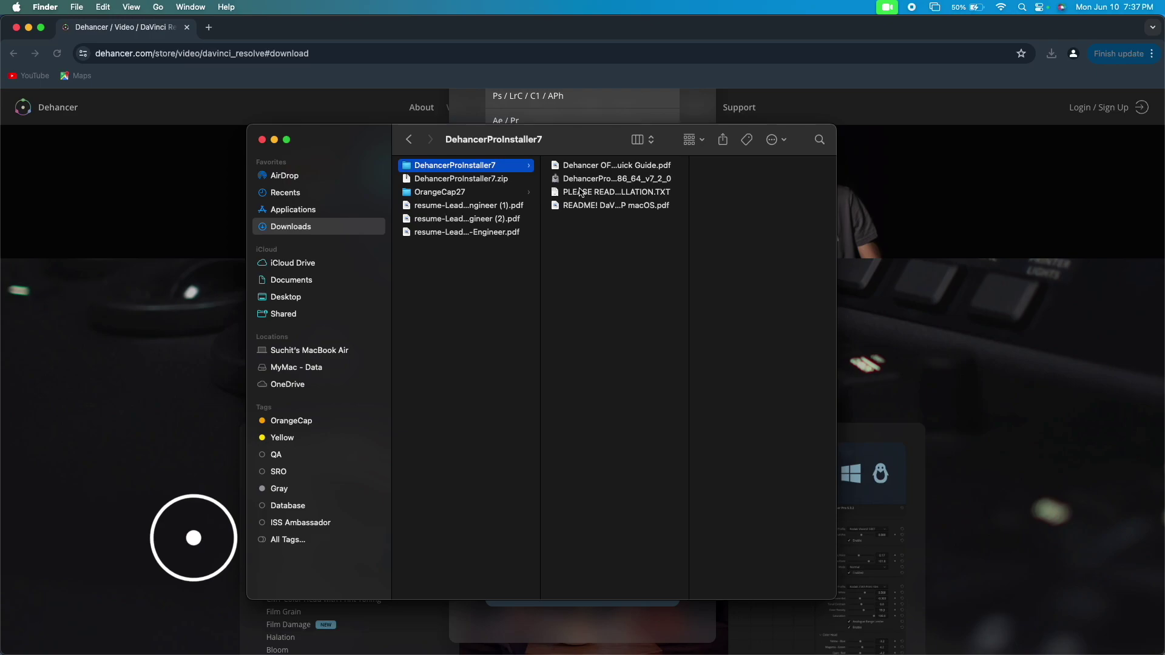
left_click(597, 181)
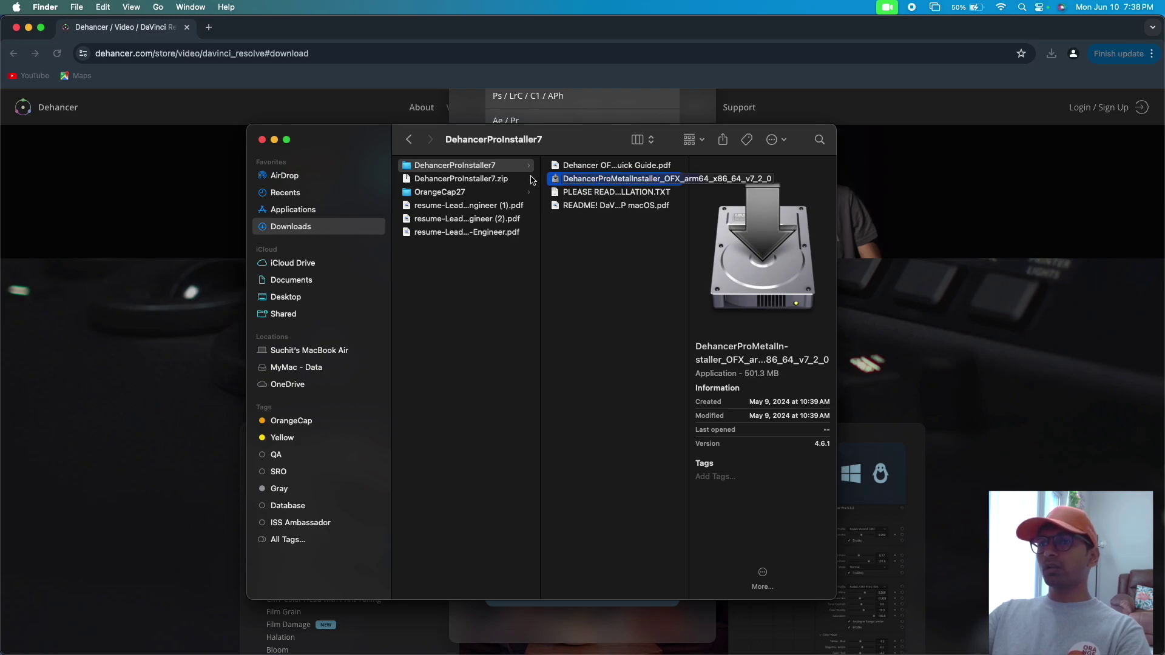
left_click(262, 140)
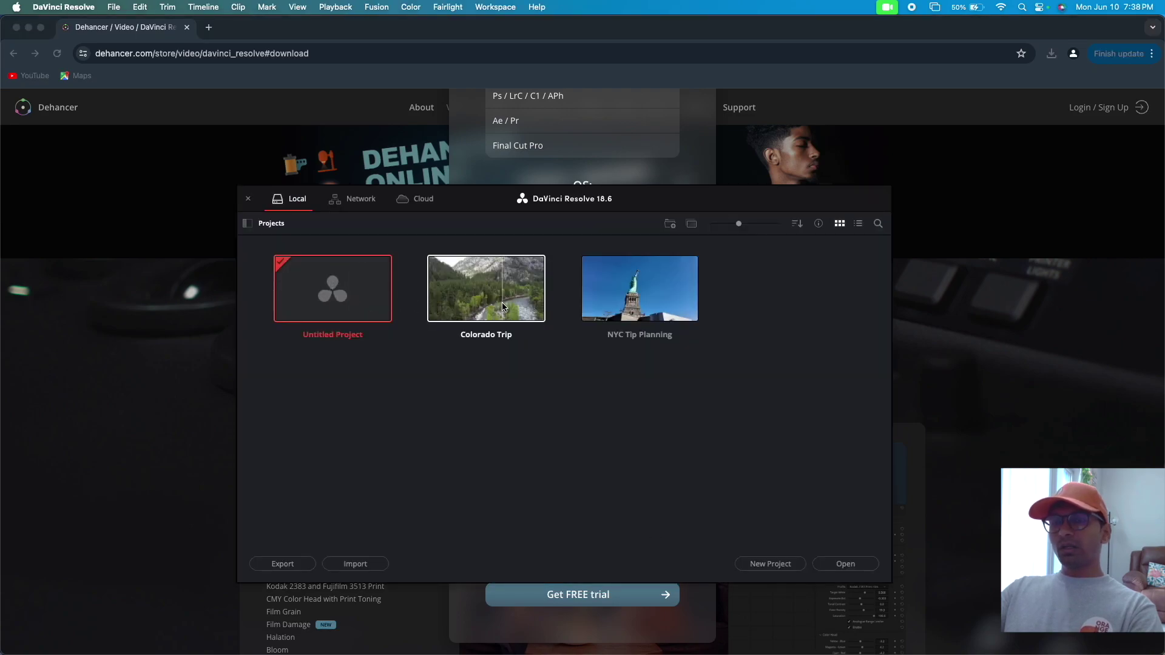
Open Untitled Project, find Dehancer Pro by searching 'deh' in Color page Effects, then go to Media.
double_click(350, 292)
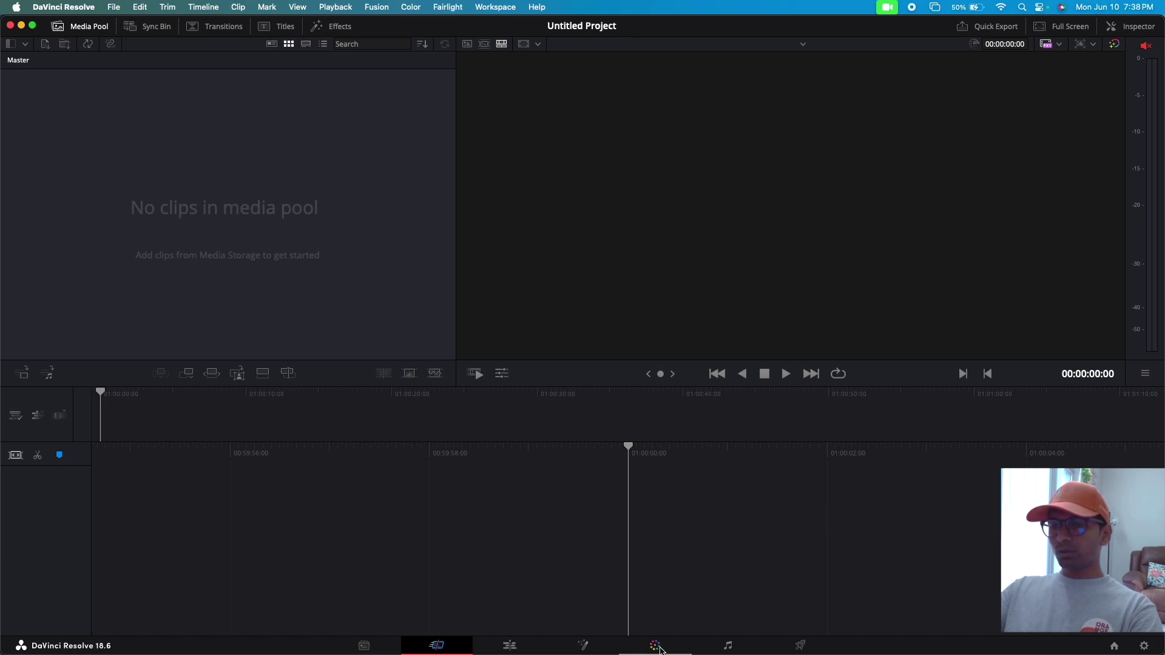
left_click(656, 647)
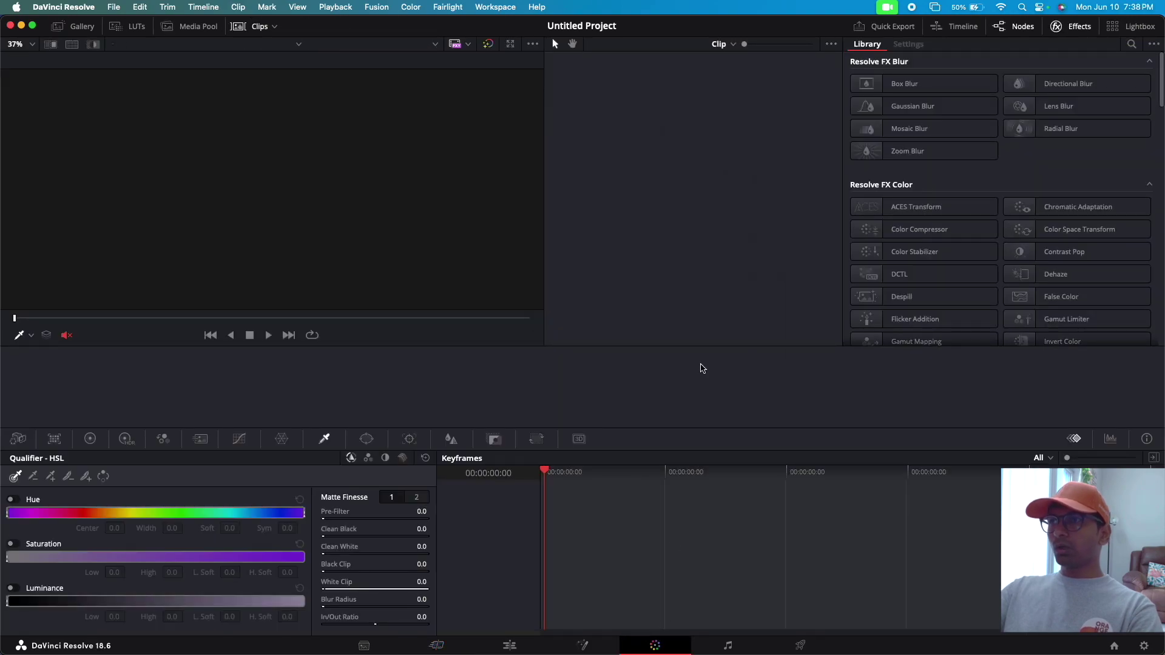
left_click(1132, 44)
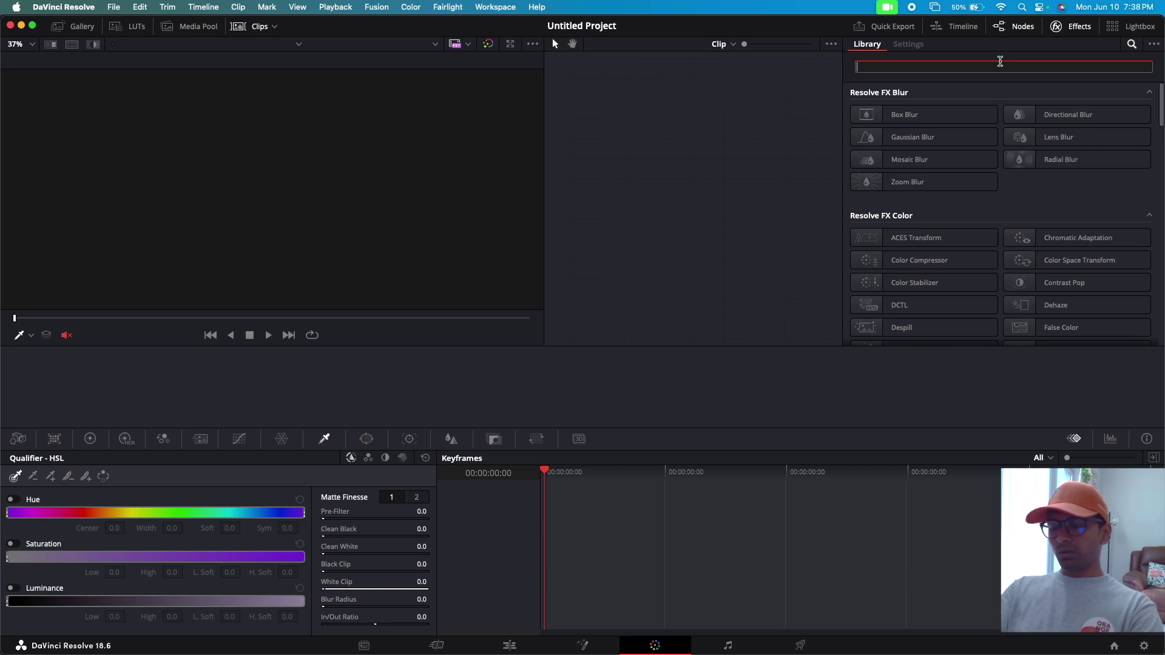
type("dekah")
key("BackSpace")
key("BackSpace")
key("BackSpace")
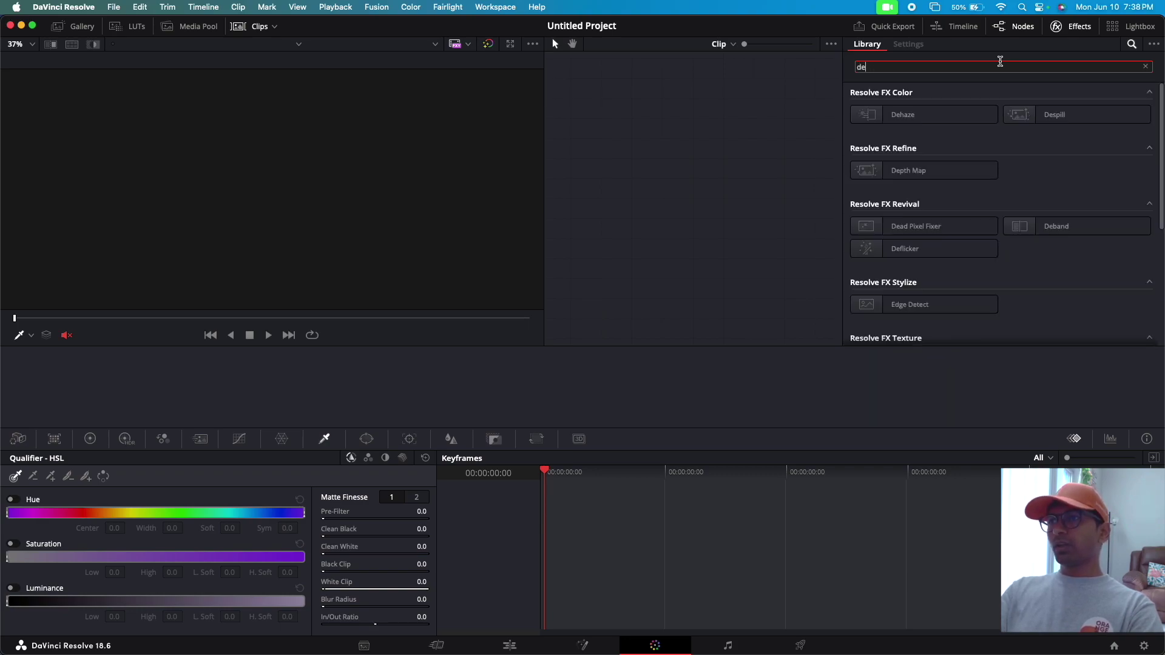
type("h")
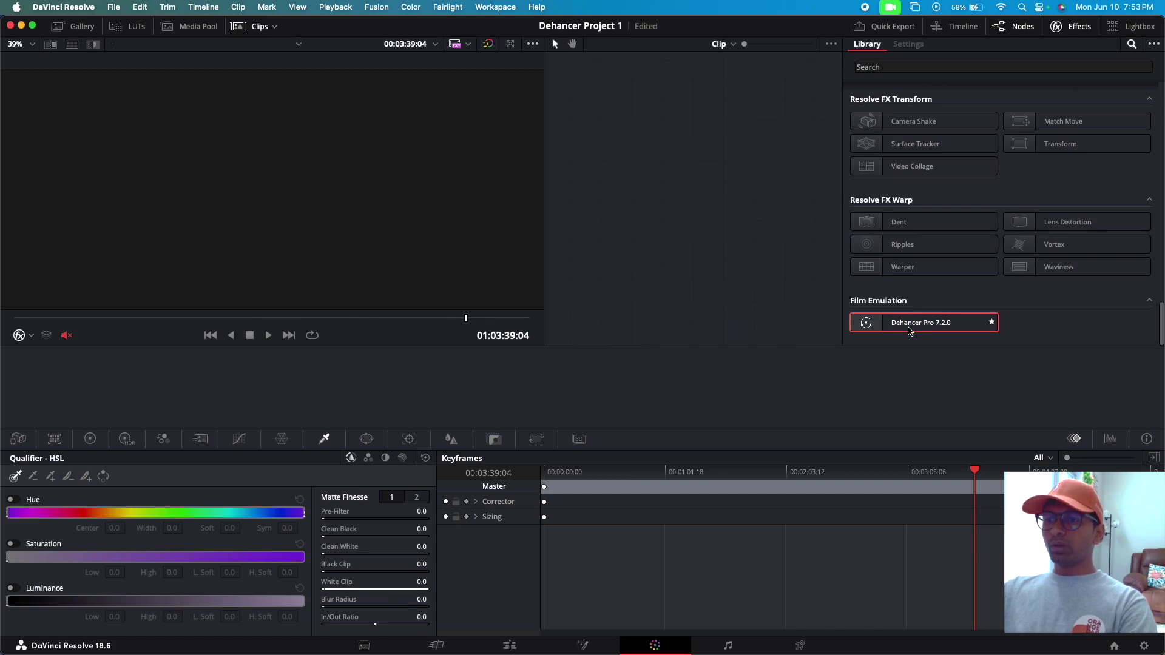
left_click(368, 646)
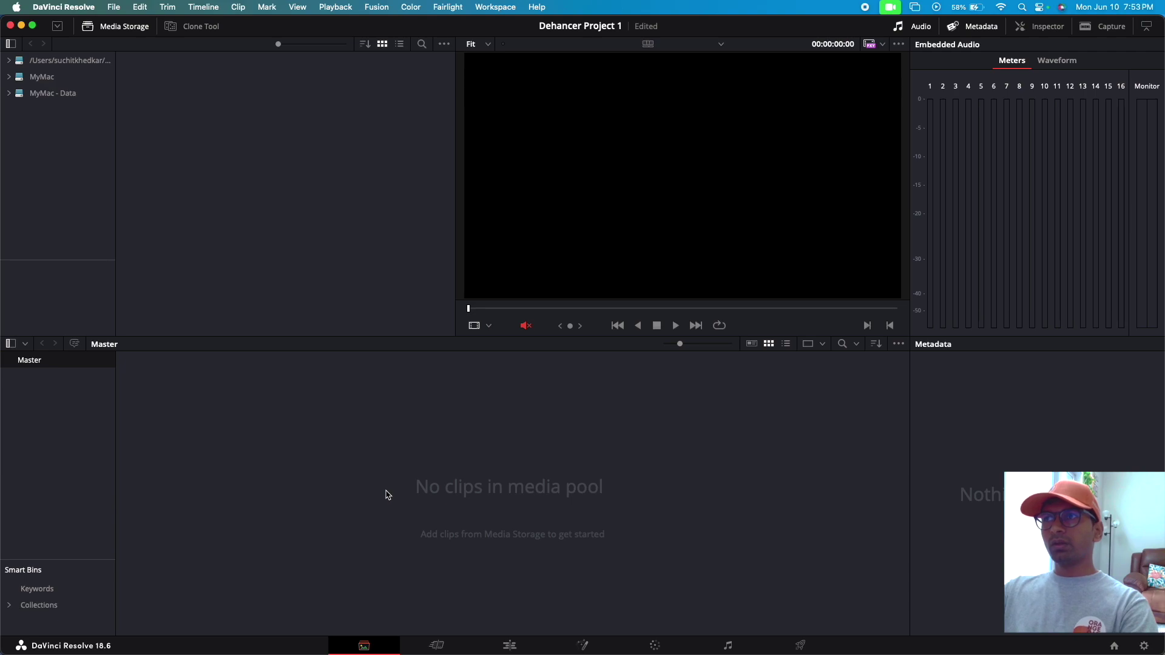
right_click(373, 470)
left_click(305, 469)
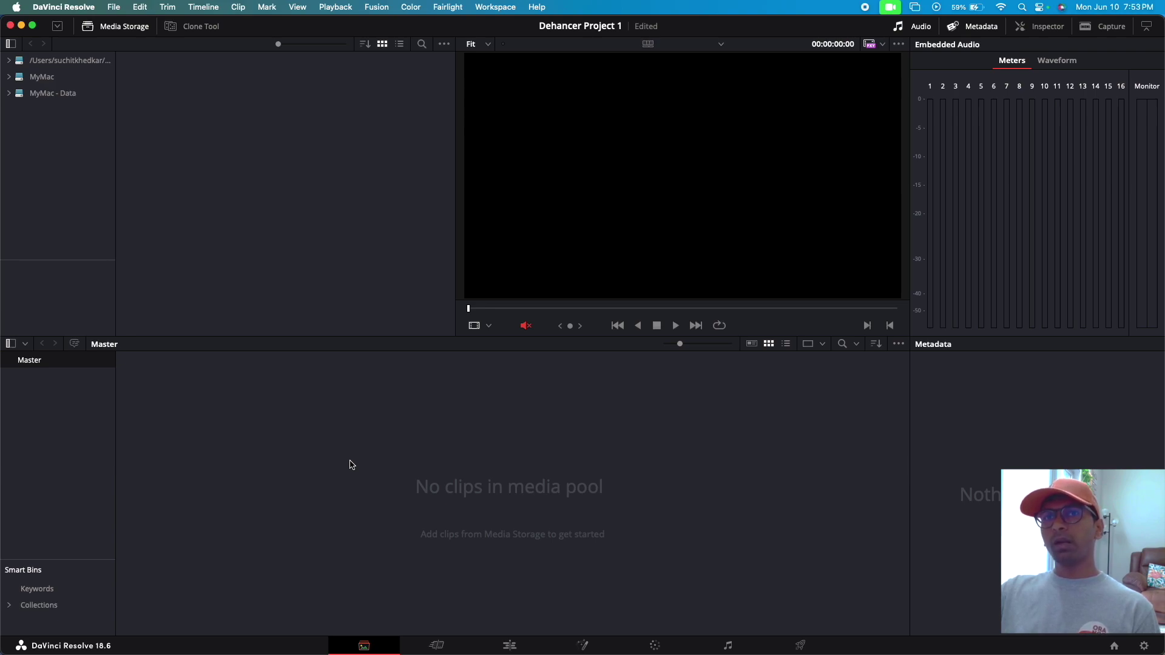
left_click(114, 8)
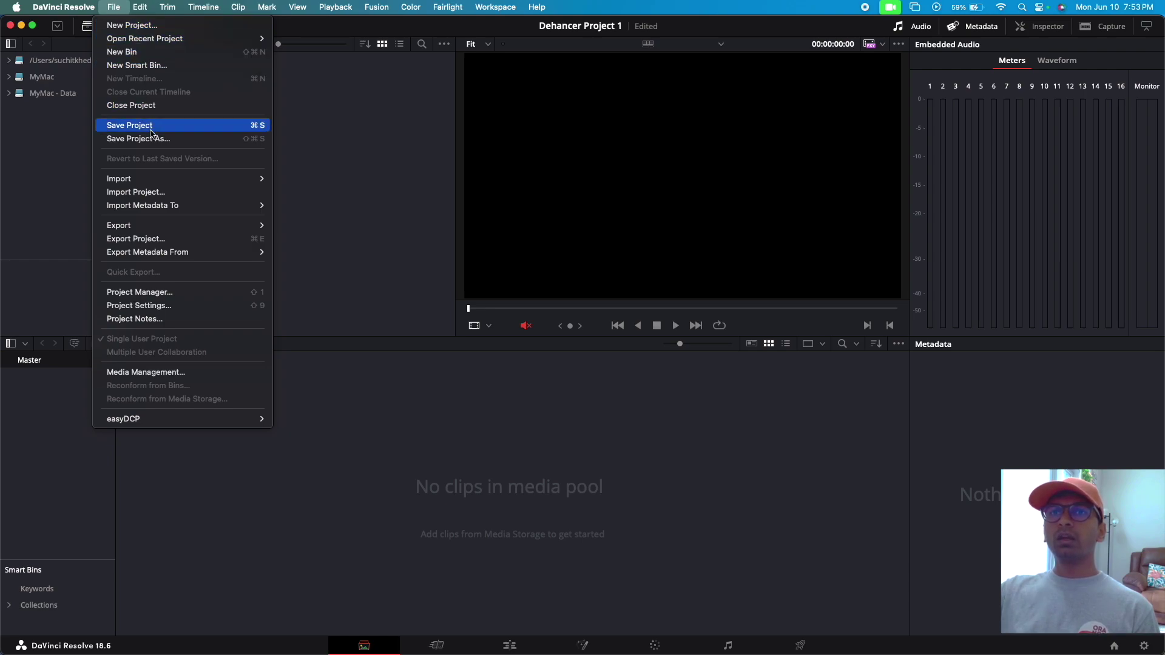
mouse_move(153, 180)
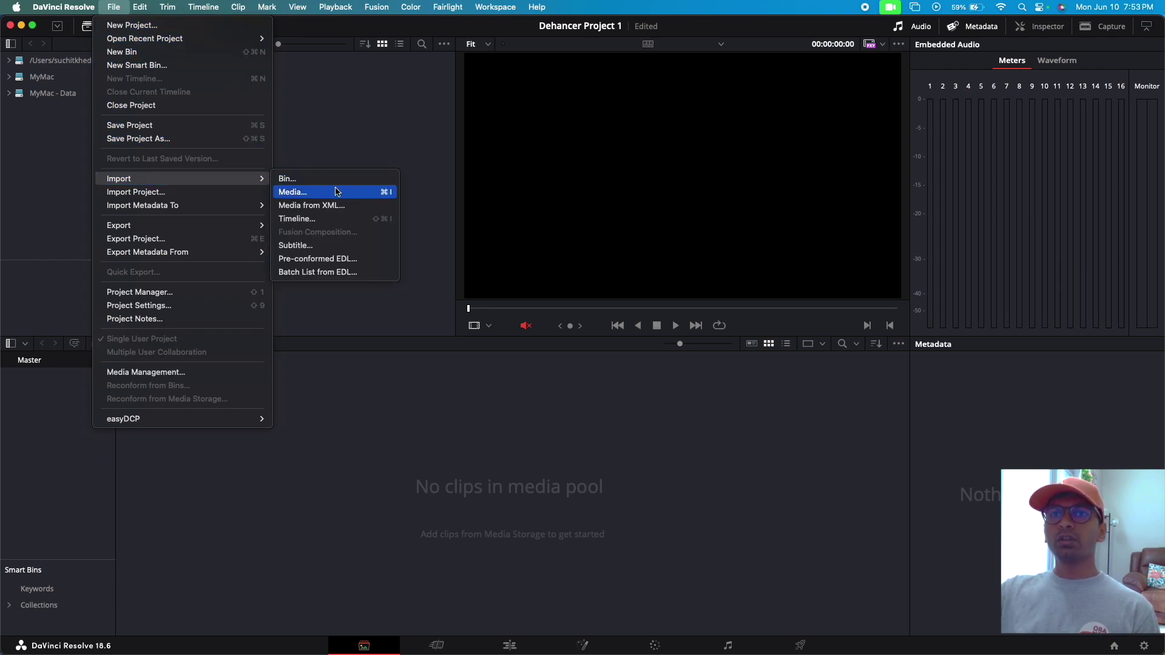
mouse_move(214, 182)
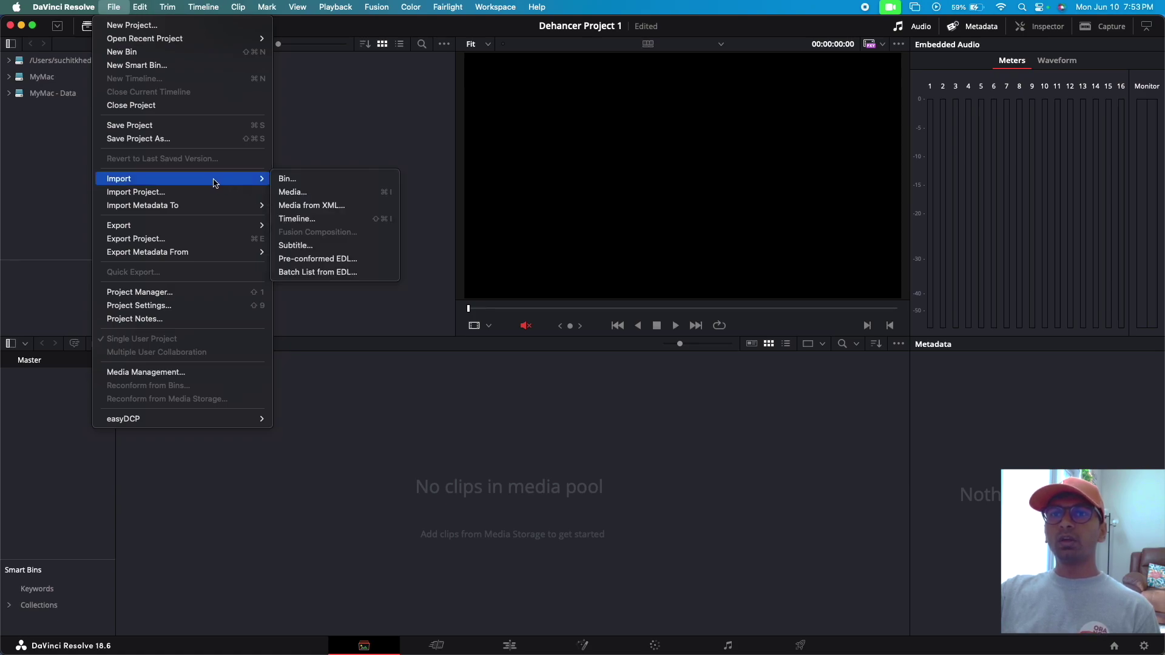
left_click(340, 376)
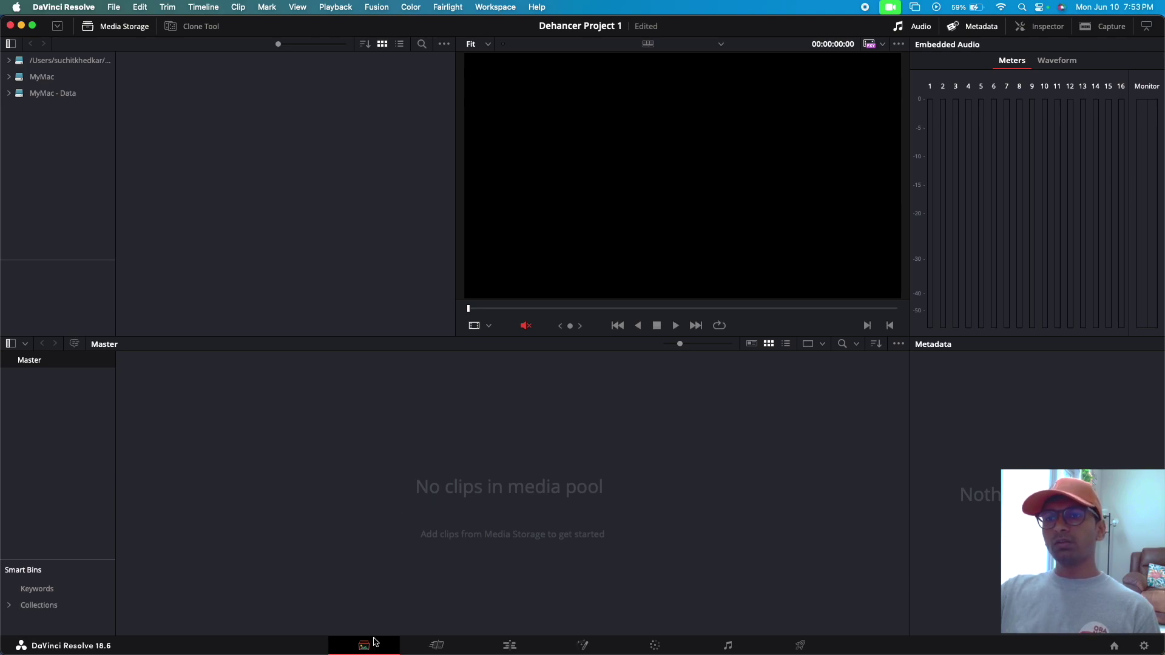
right_click(348, 458)
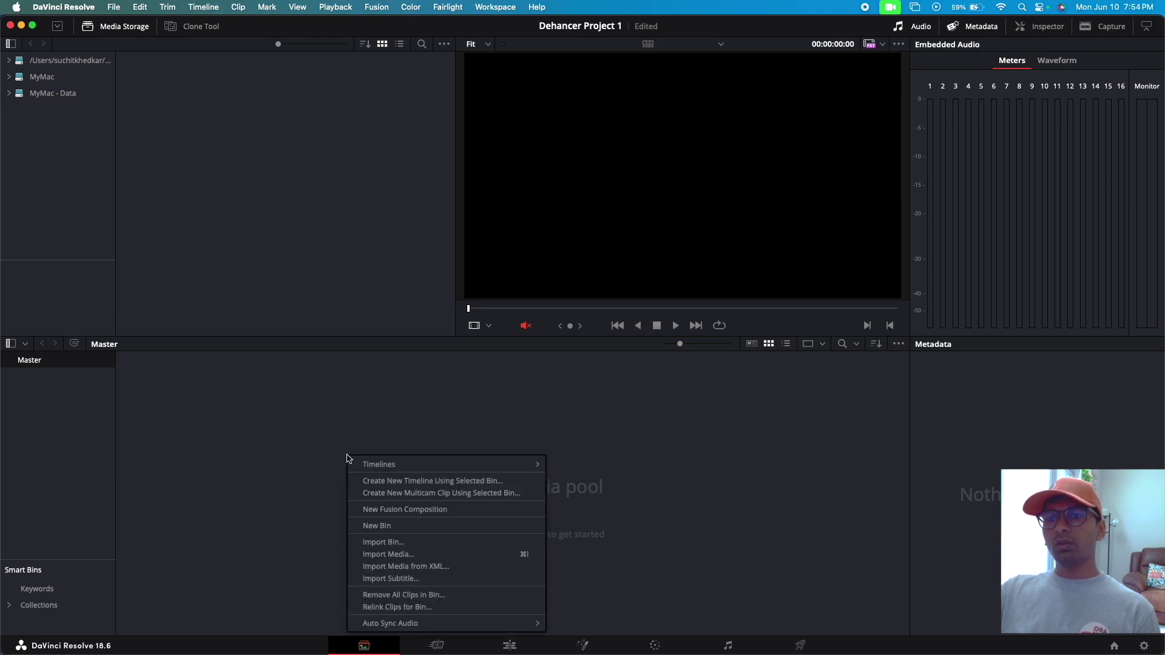
Import DJI_0009.MP4 from Downloads, change the project frame rate to match, and open the Cut page.
left_click(392, 559)
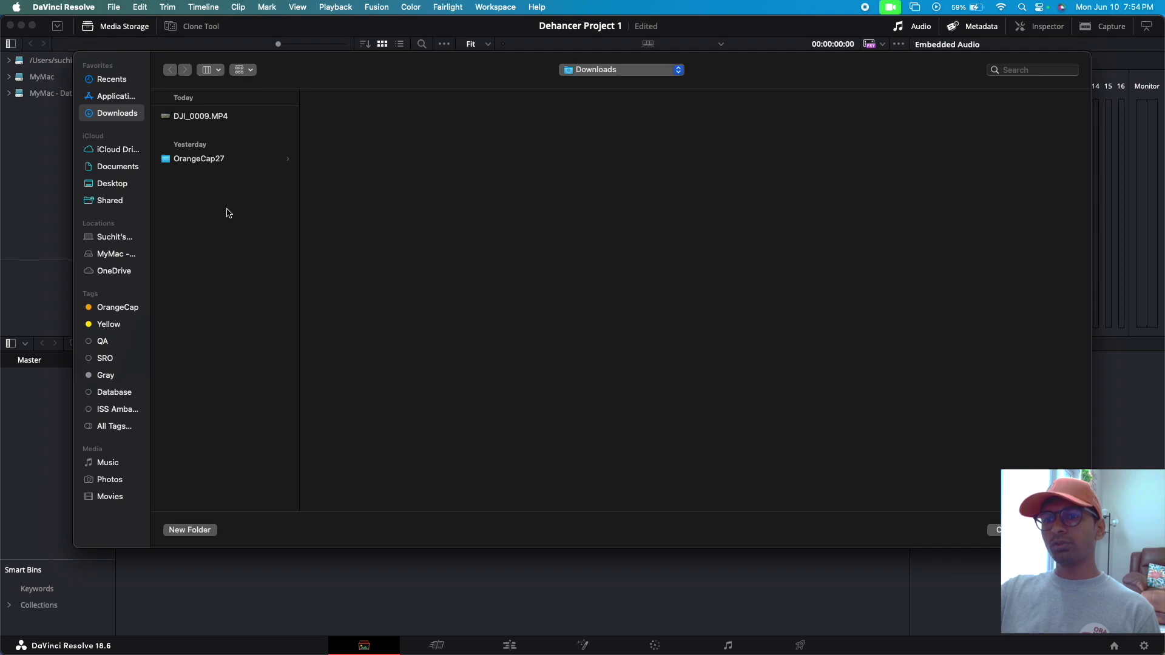
left_click(216, 120)
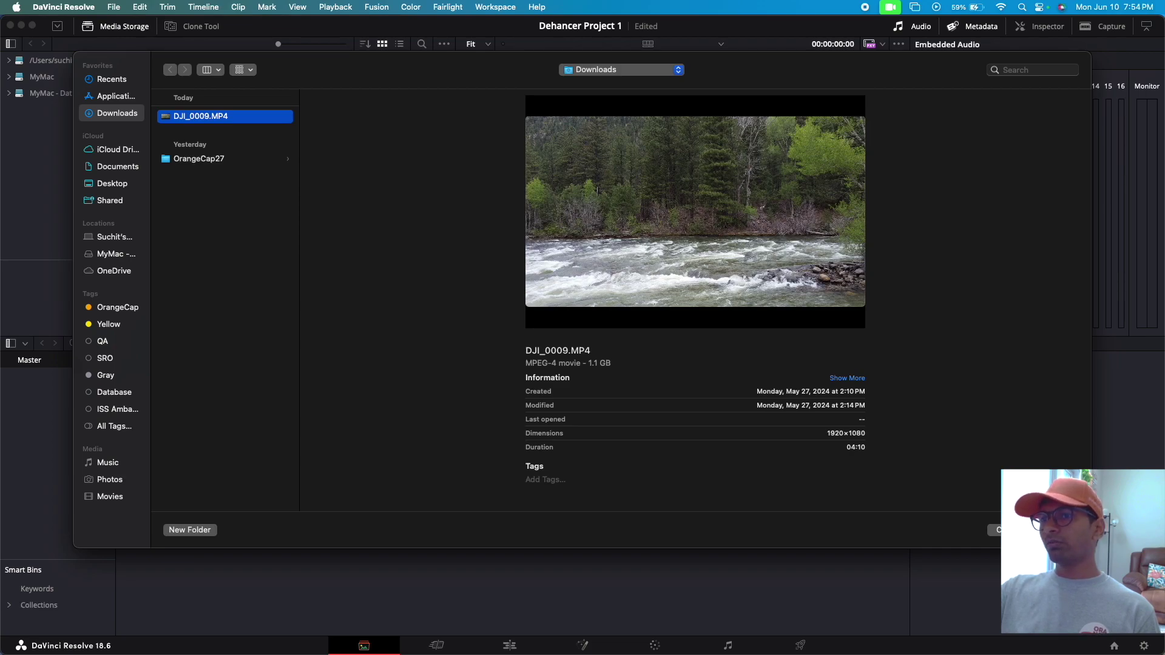
key("Return")
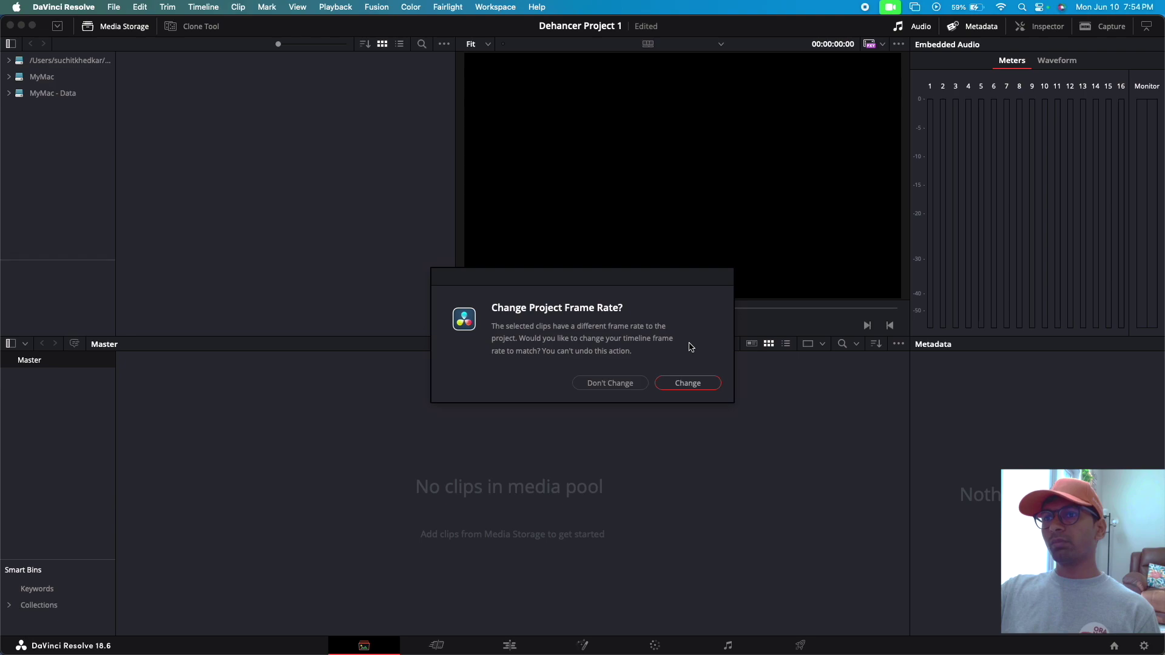
left_click(687, 383)
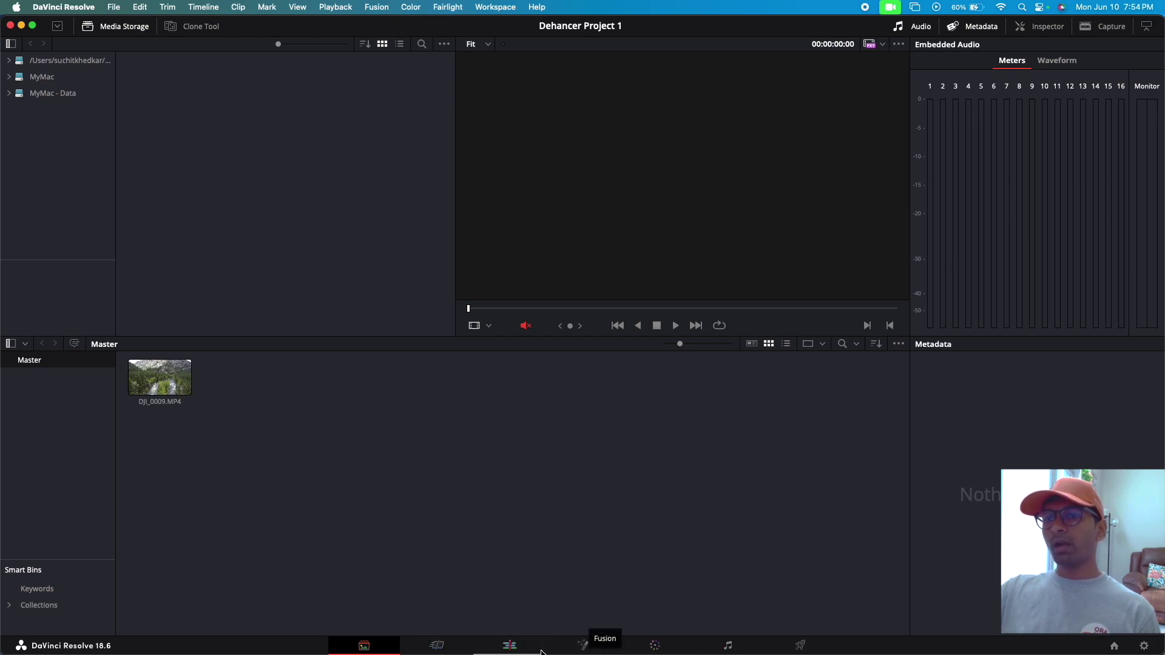
left_click(441, 648)
Place the clip on a new Timeline 1, play through it, and select it on V1.
left_click(186, 373)
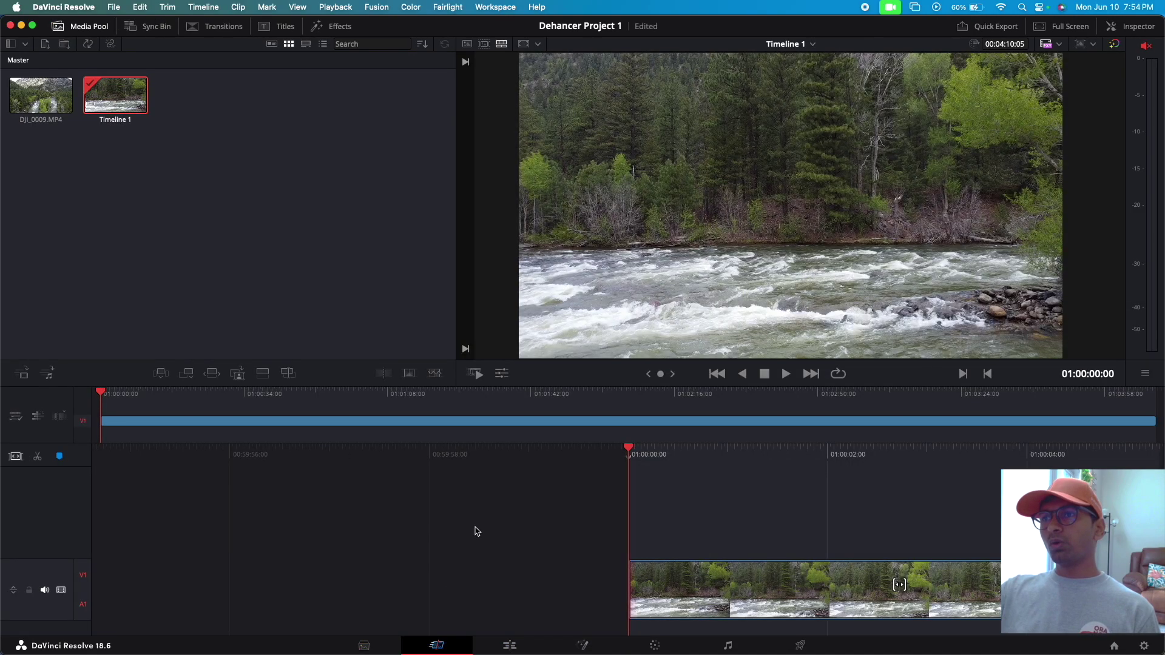
key("space")
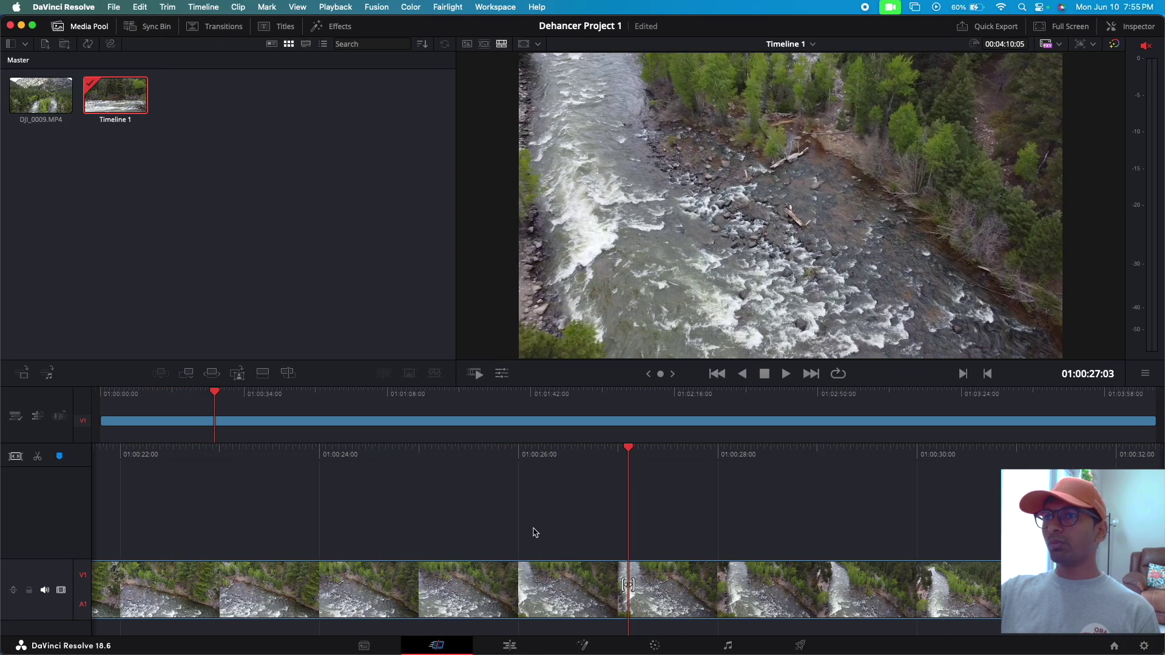
key("j")
key("j")
key("j")
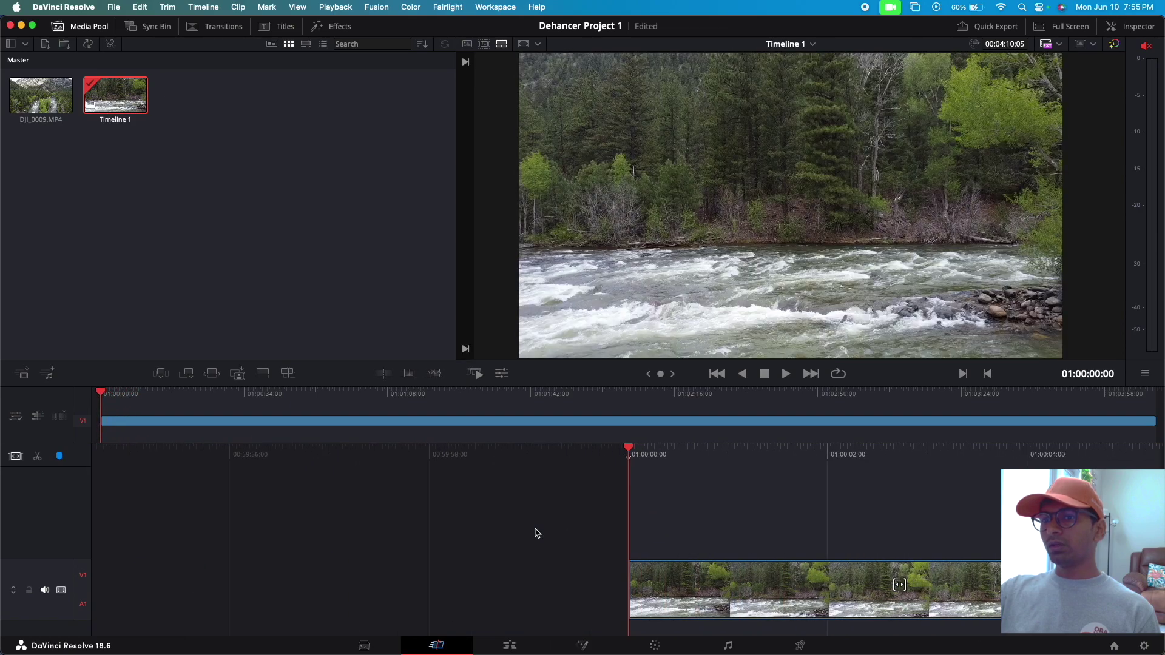
key("l")
key("l")
key("l")
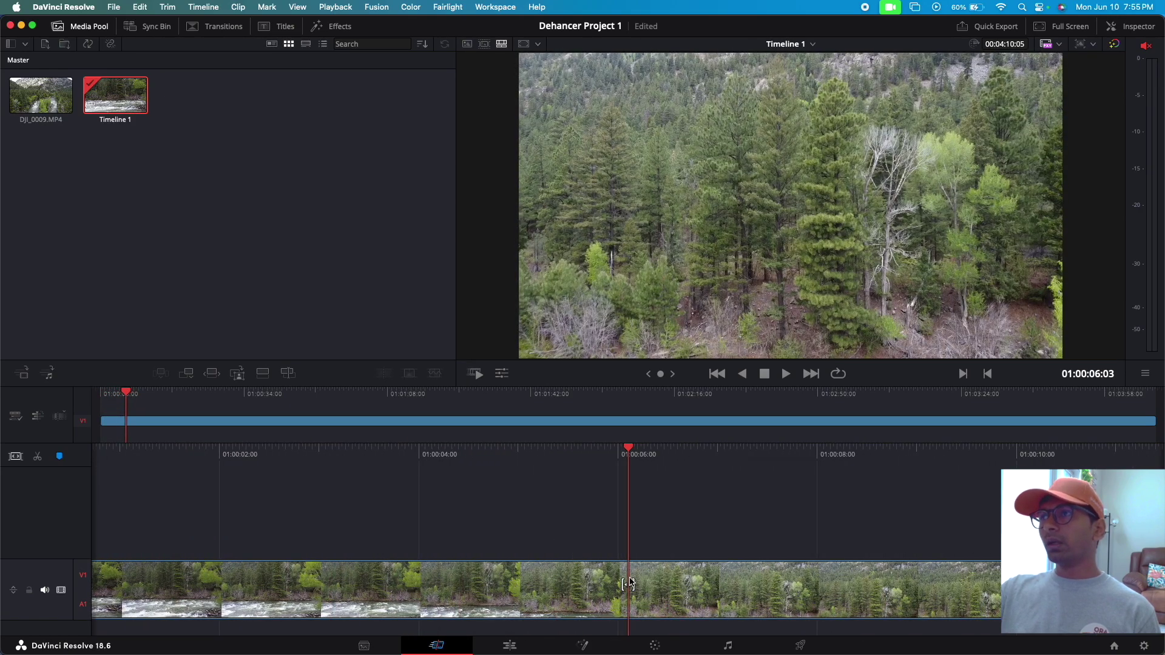
left_click(537, 588)
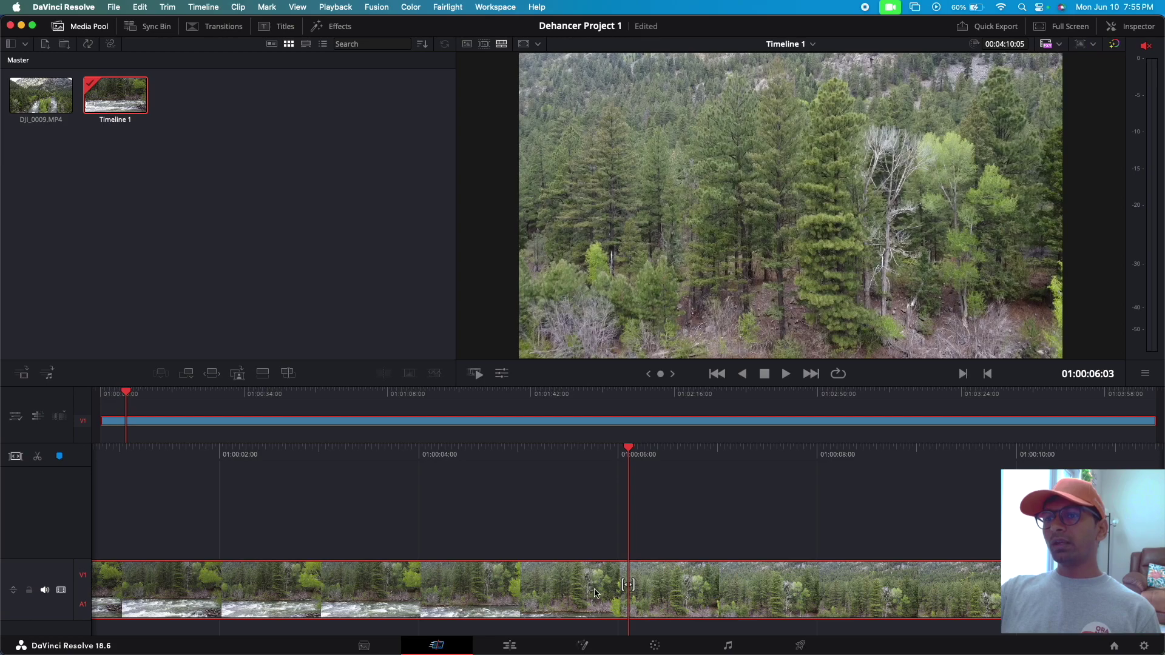
left_click(654, 647)
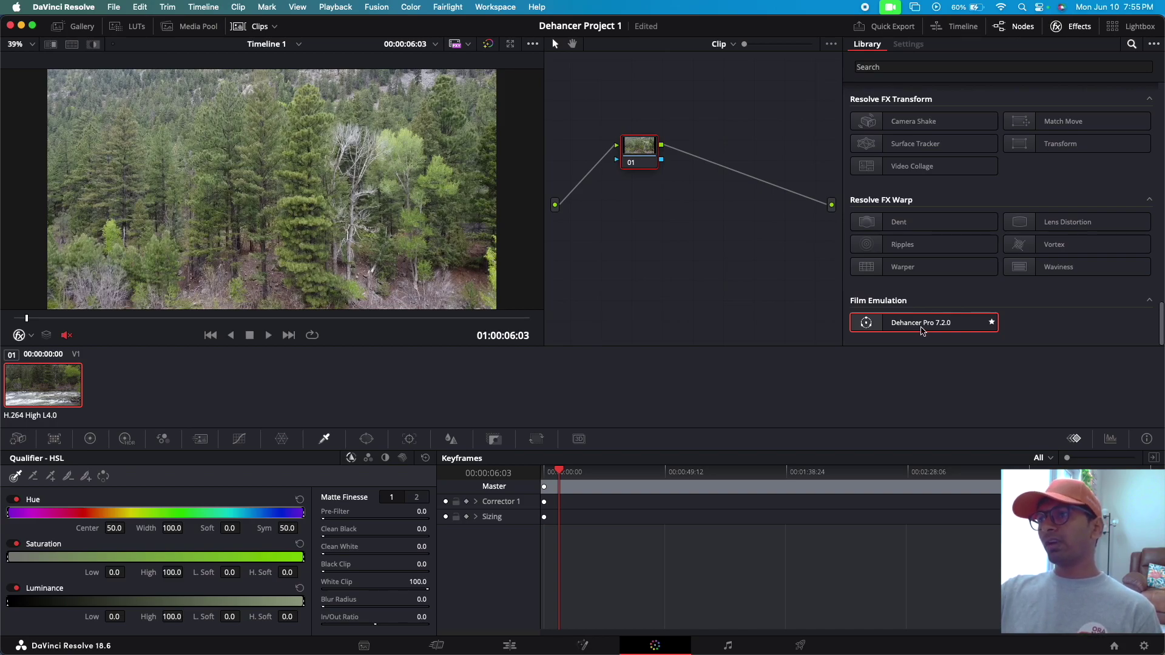
Drag Dehancer Pro 7.2.0 from Film Emulation onto node 01.
left_click_drag(921, 329, 645, 155)
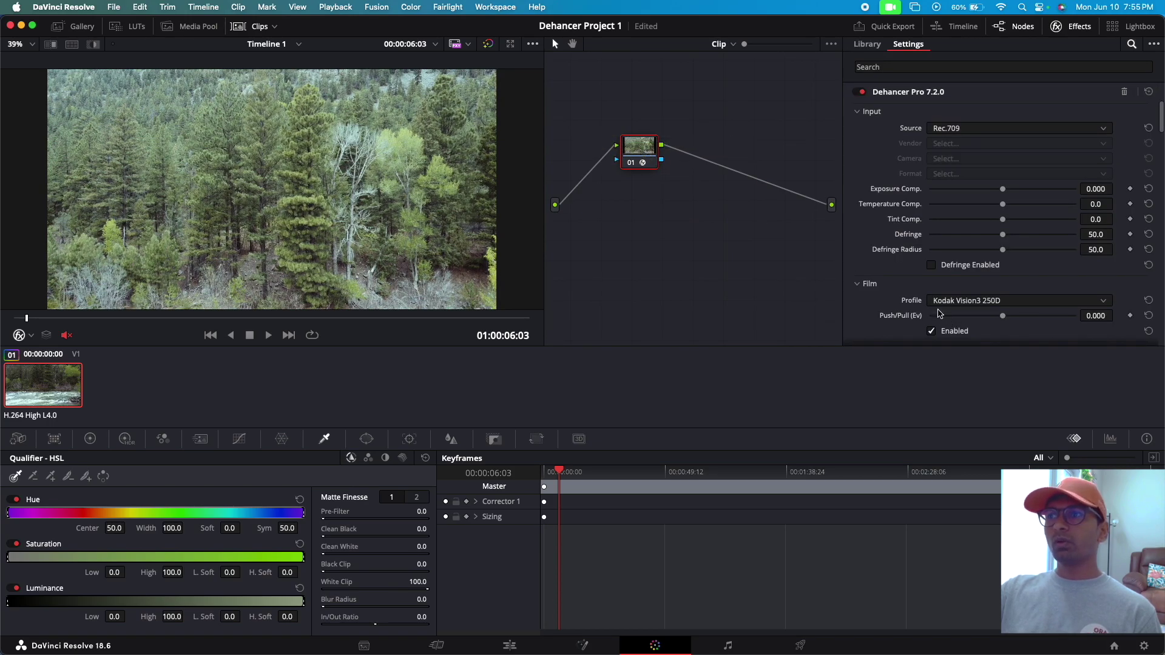
left_click(866, 43)
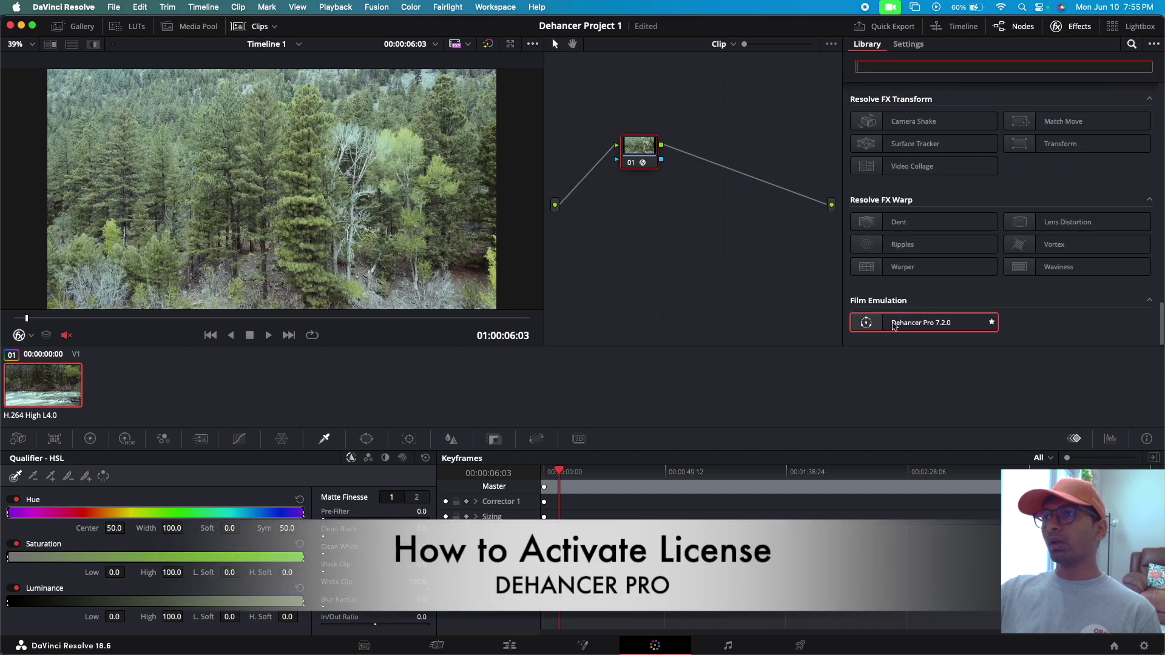
left_click_drag(894, 327, 631, 153)
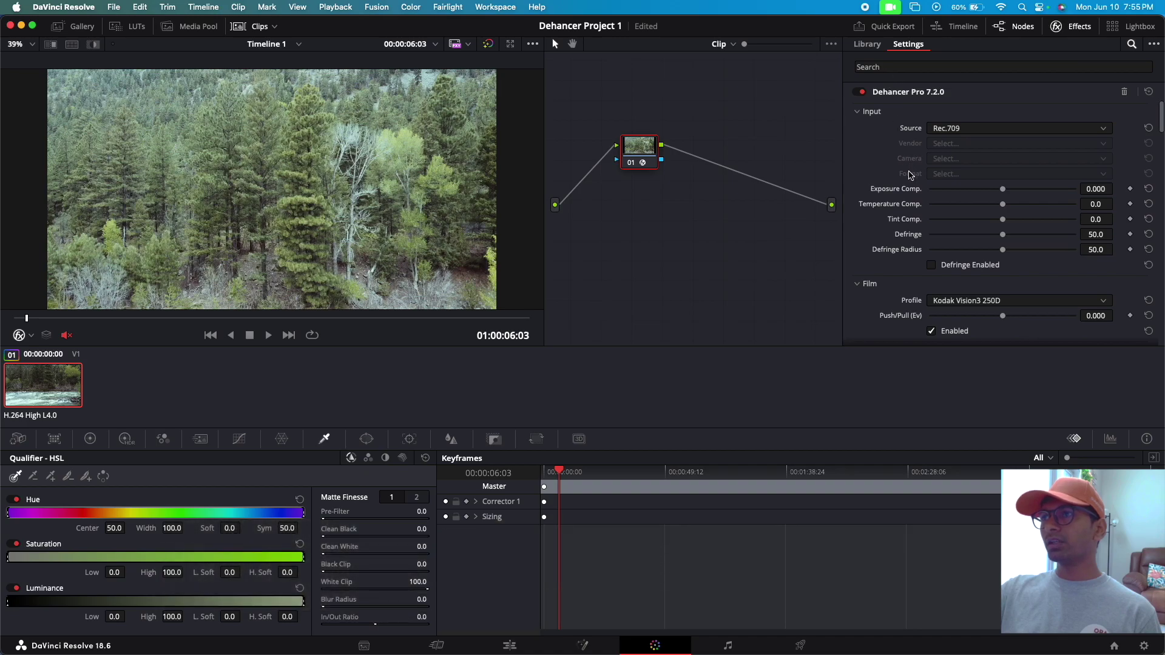
Scroll through the Dehancer Pro settings, then return to the editing timeline.
scroll(903, 208, "down", 20)
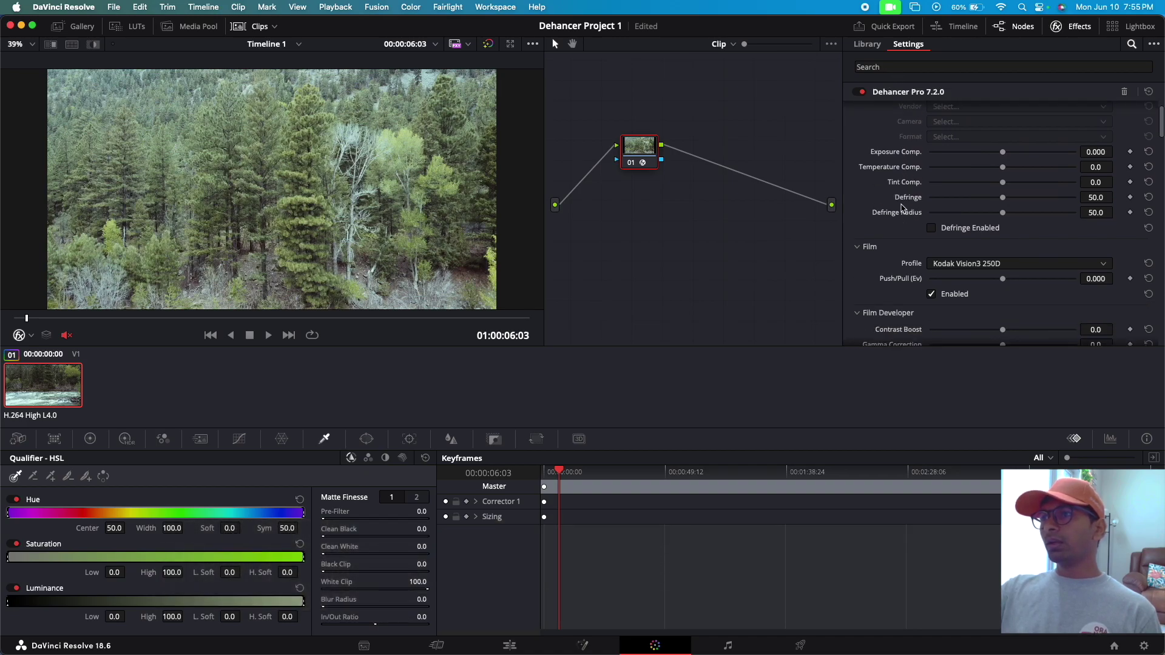
scroll(903, 204, "down", 10)
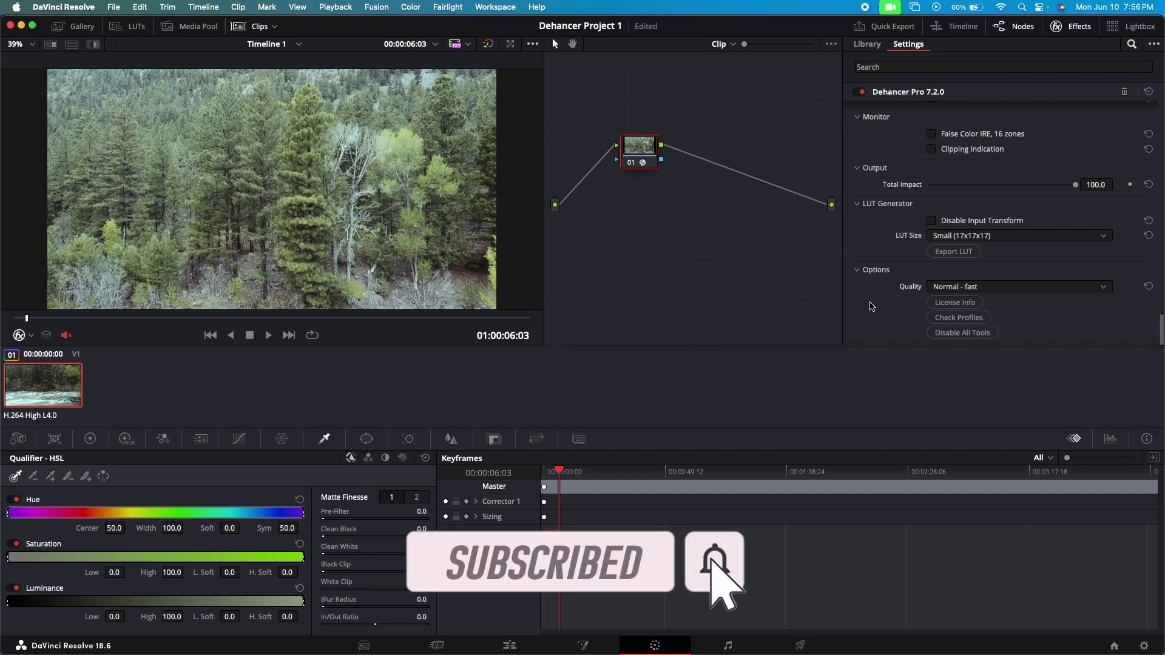
scroll(874, 308, "up", 10)
scroll(877, 313, "up", 15)
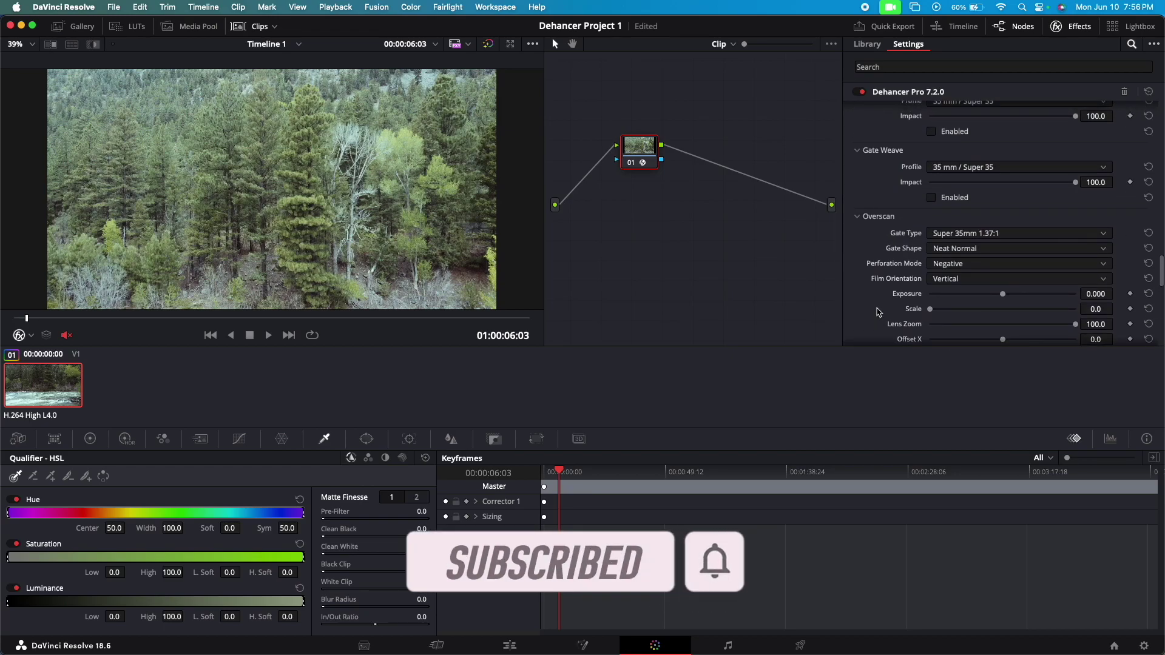
left_click(436, 646)
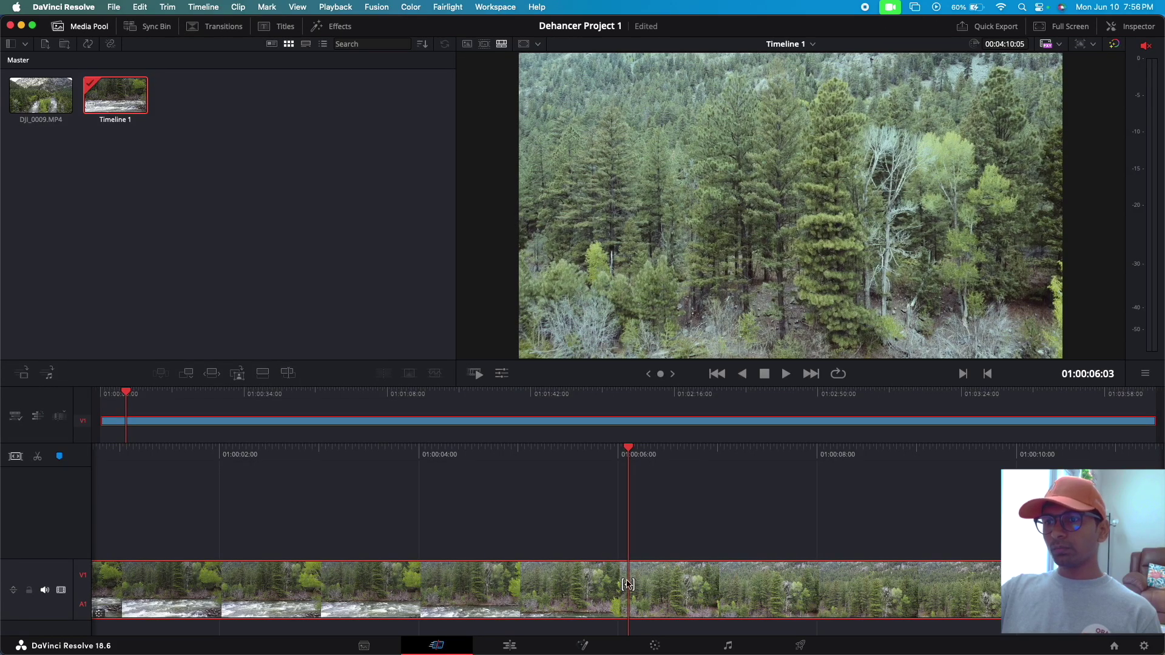
Play the drone footage from the start of the timeline.
key("Home")
key("space")
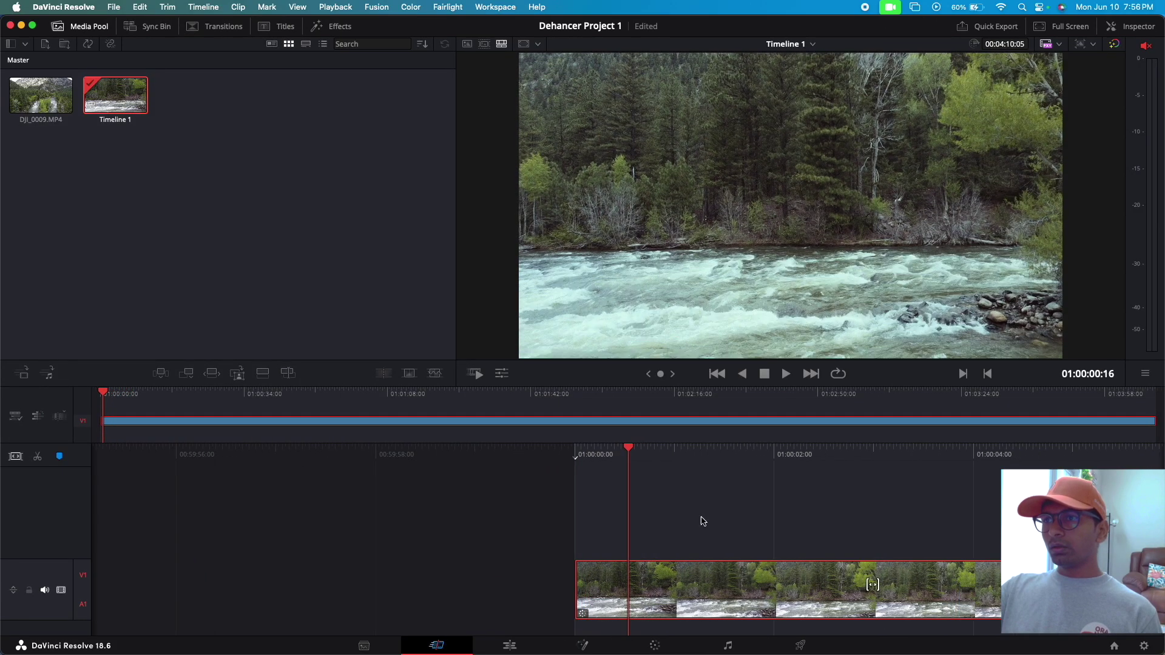
left_click(786, 373)
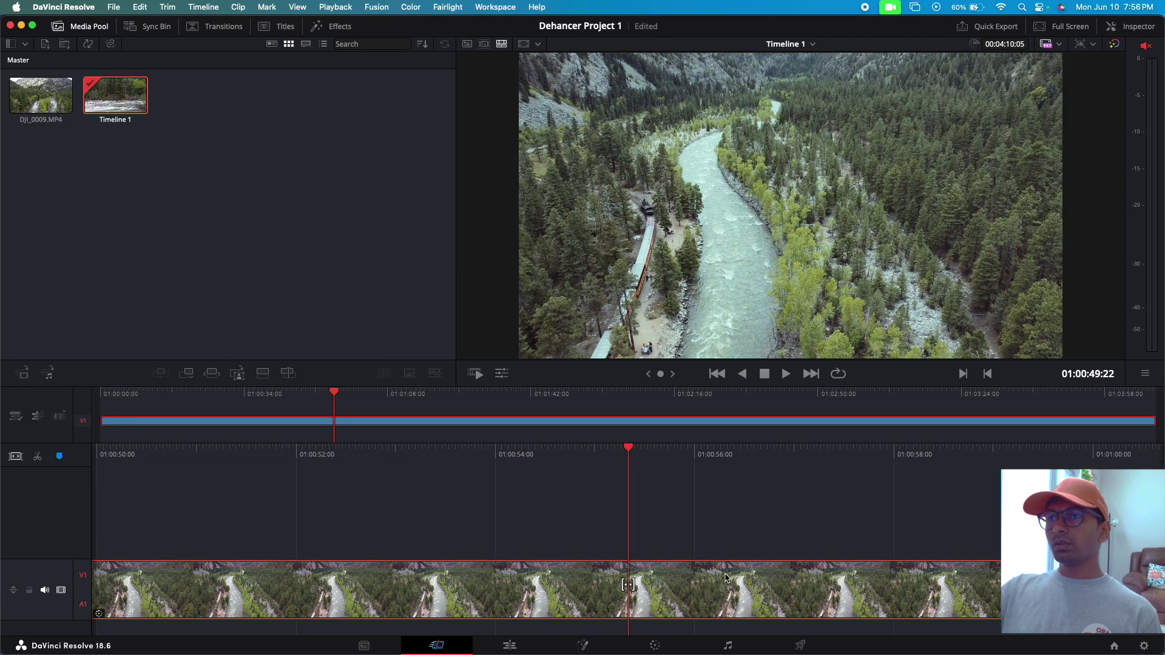
Shuttle with J/K/L to 01:01:40:29 and split the clip there.
key("j")
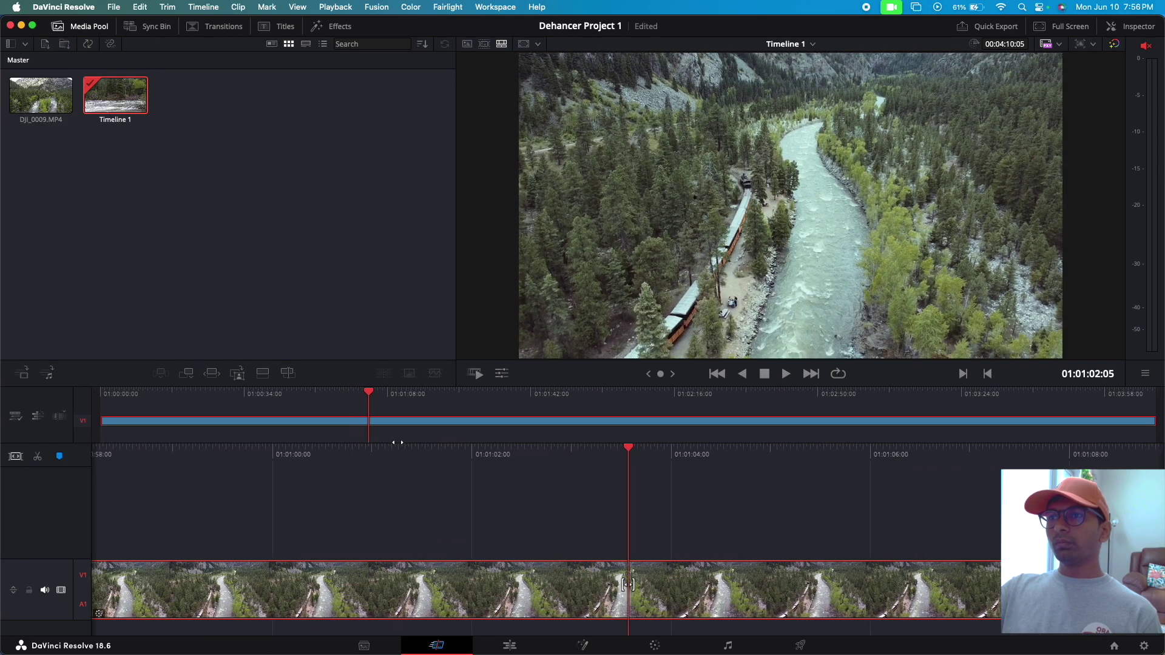
key("l")
key("l")
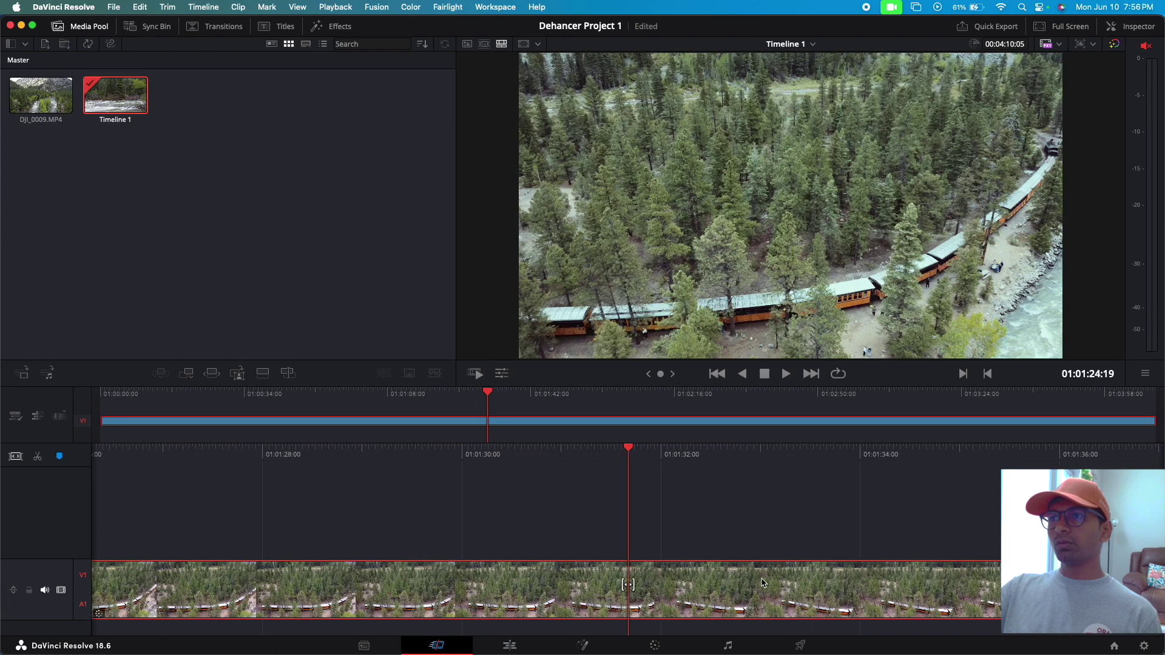
key("k")
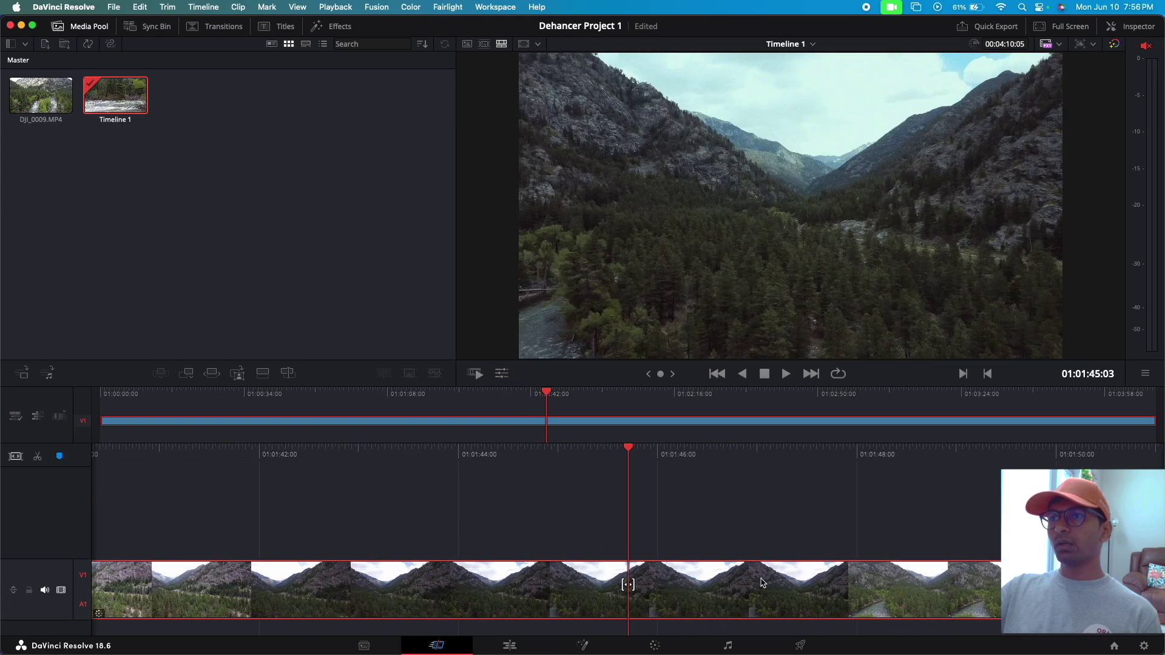
key("j")
key("j")
key("k")
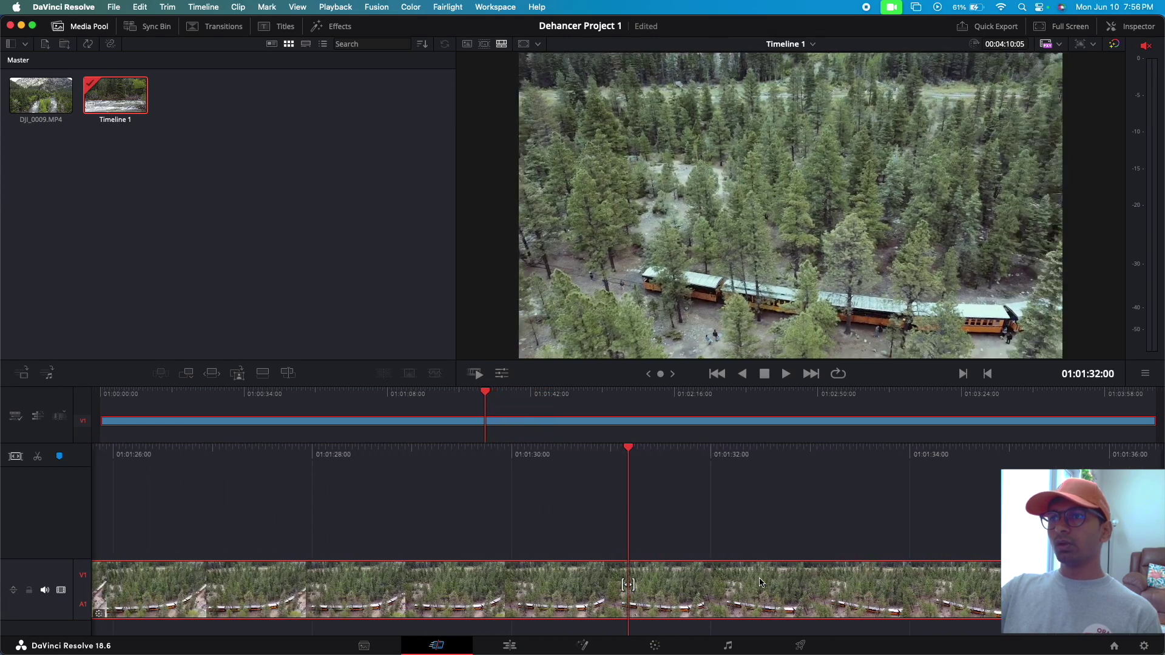
key("l")
key("l")
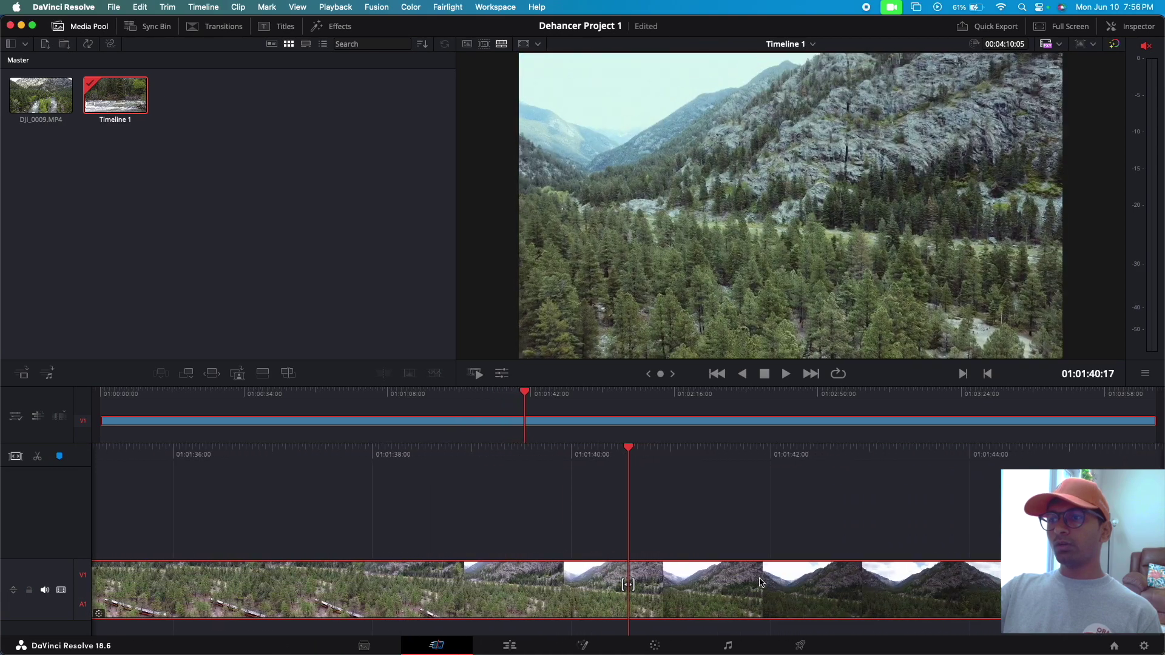
key("k")
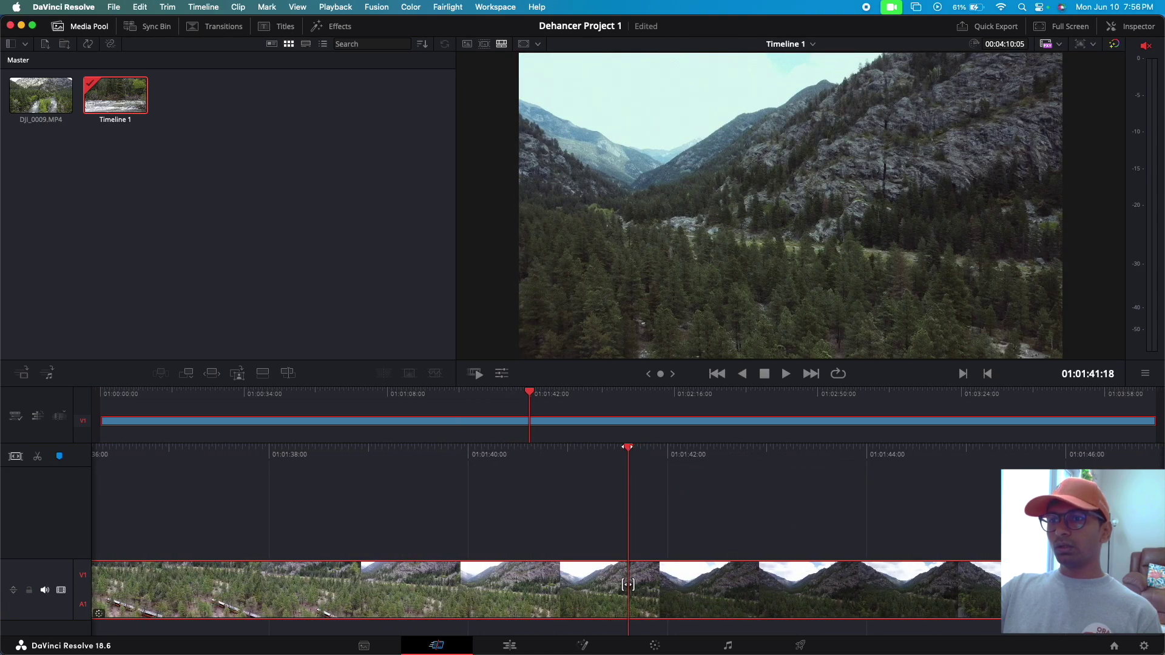
key("j")
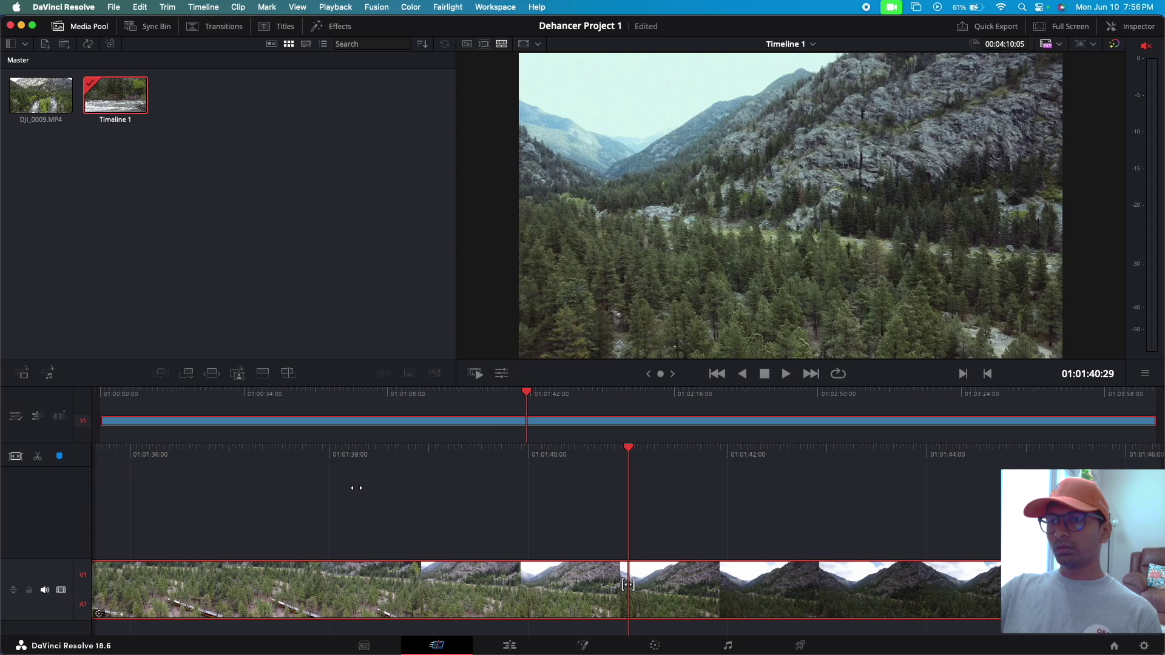
left_click(38, 461)
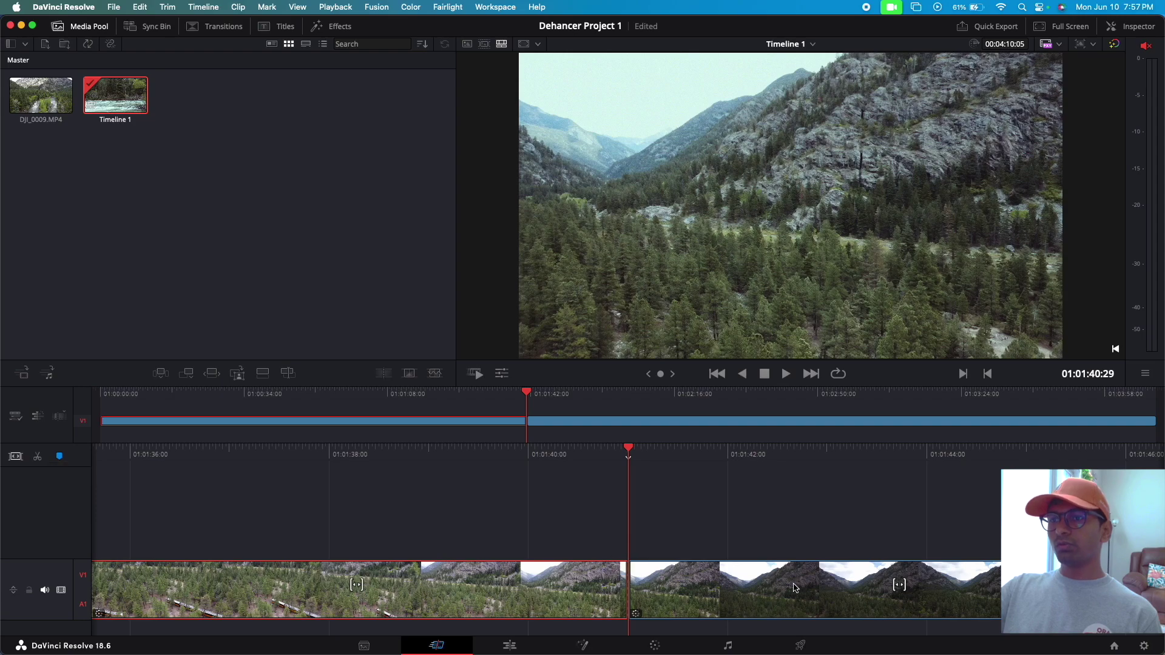
left_click(628, 577)
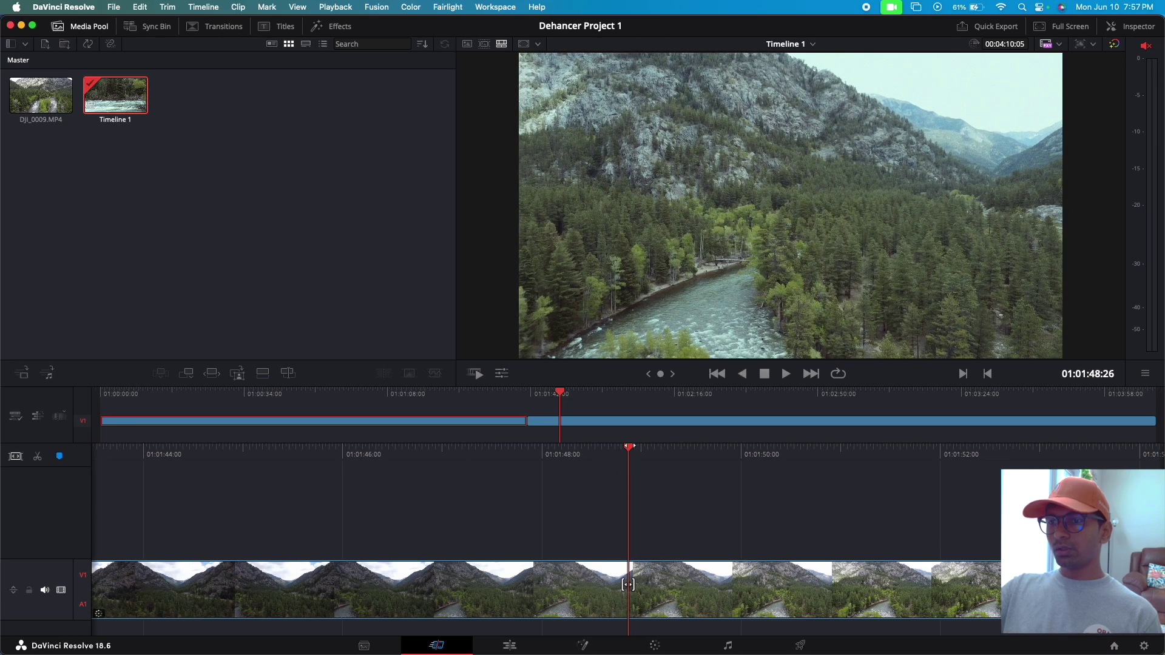
Split at 01:01:49:12 and ripple-delete the section back to the 01:01:40:29 cut.
key("space")
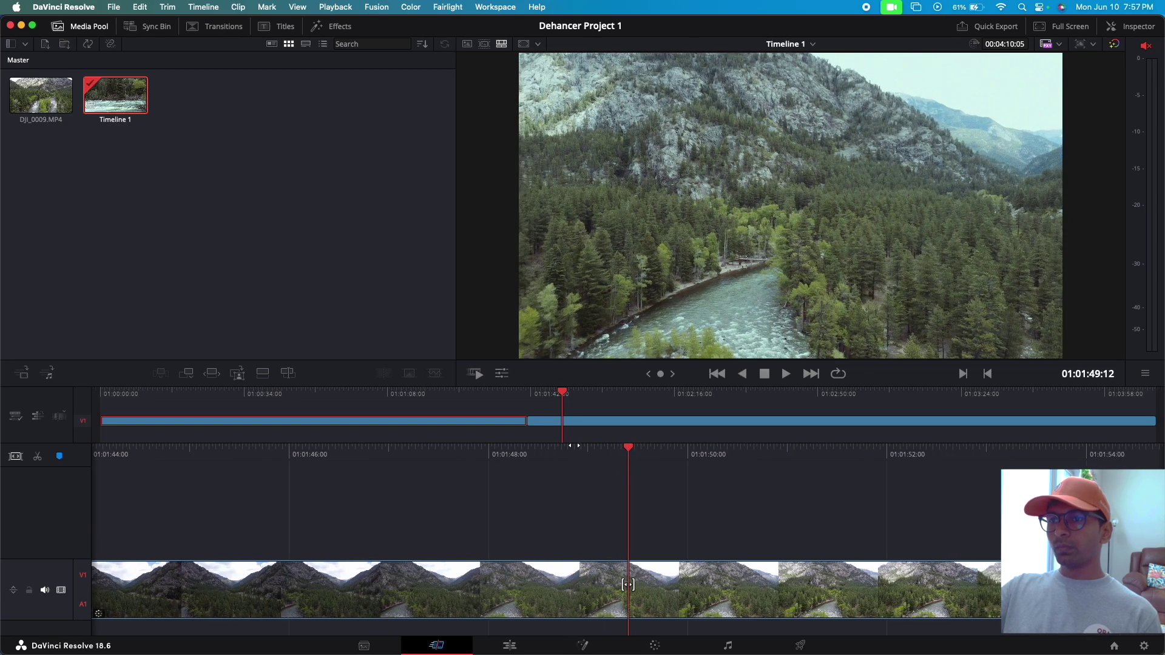
left_click(38, 458)
left_click(420, 600)
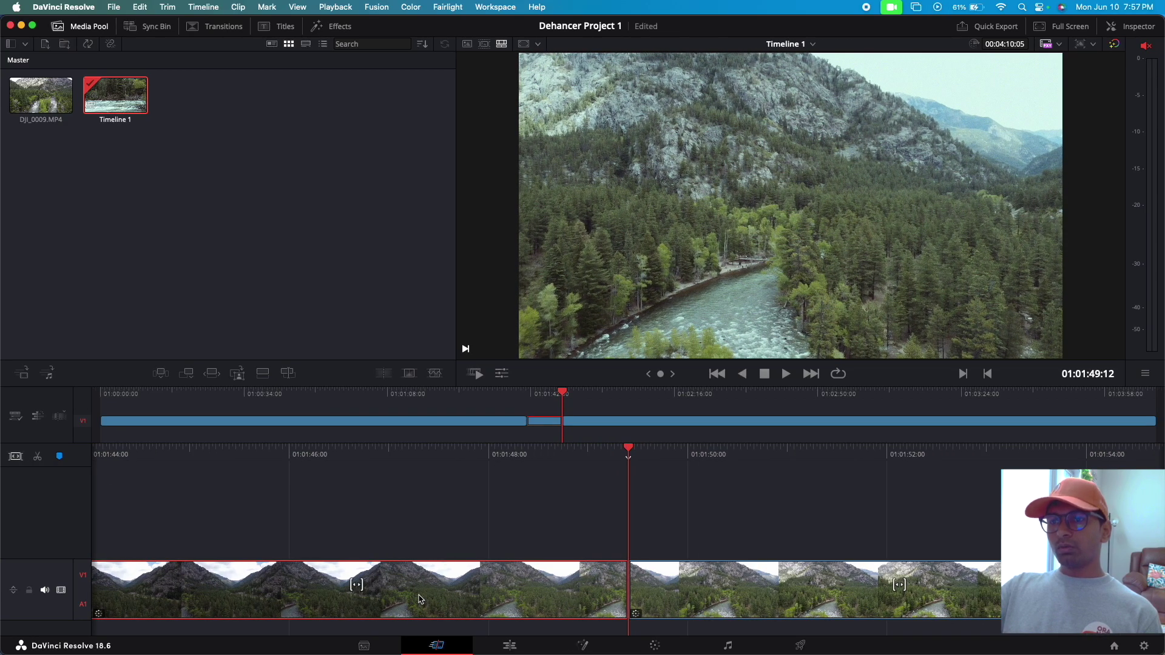
key("shift+BackSpace")
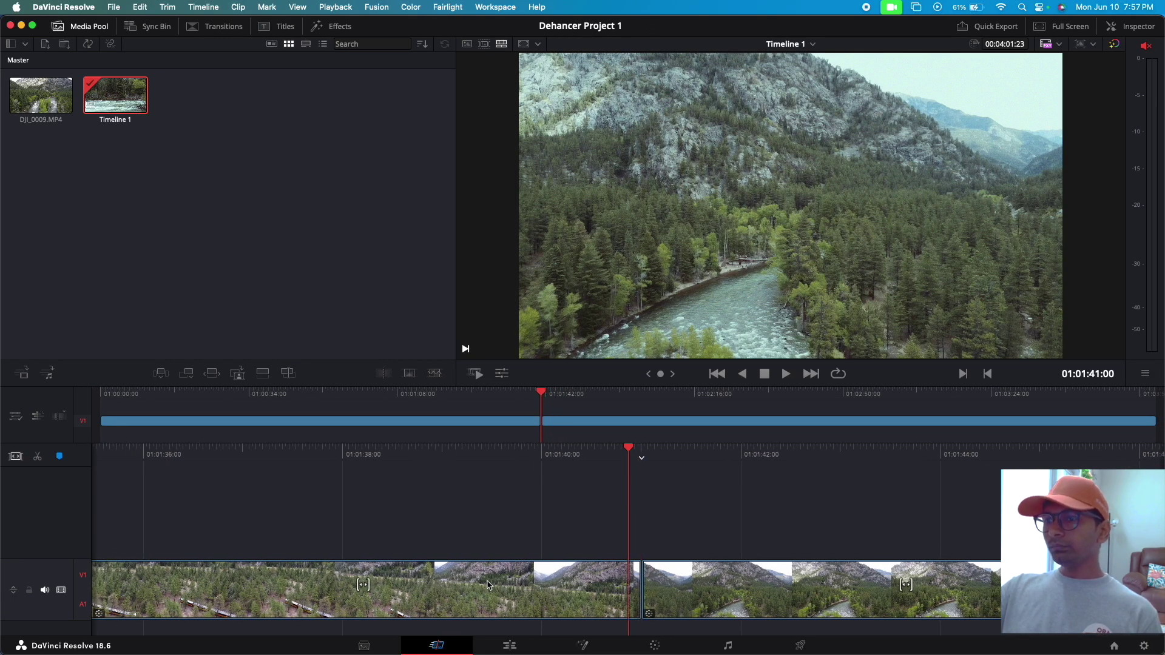
Shuttle to 01:02:21:22, split, delete everything after it, and replay the trimmed edit.
key("l")
key("l")
key("l")
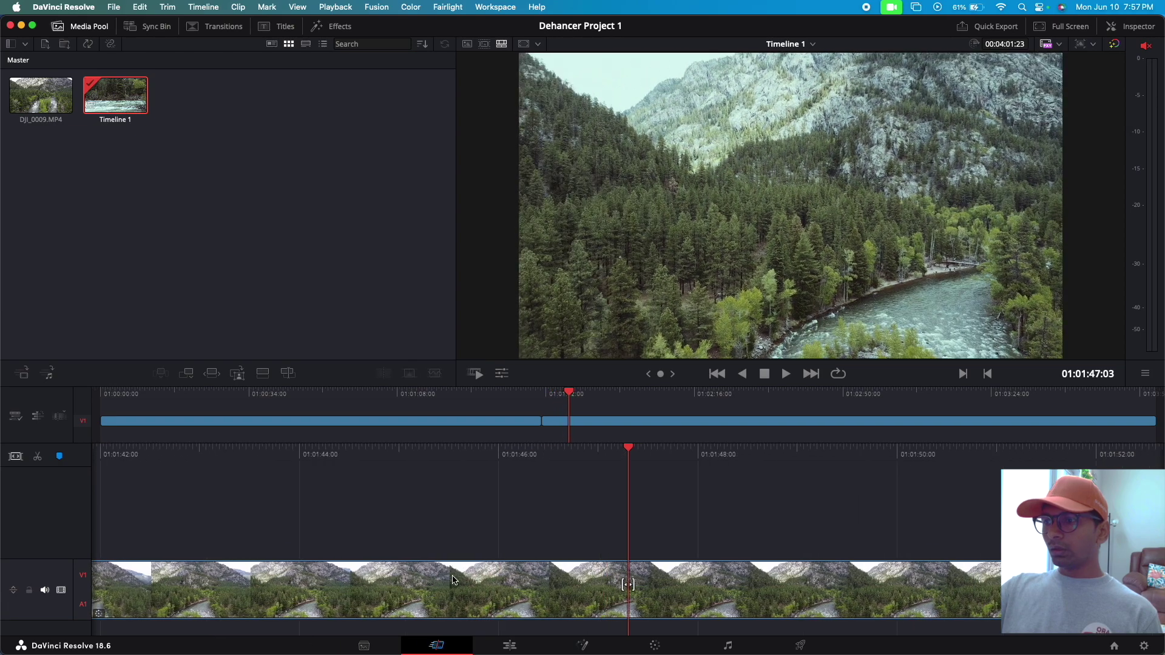
key("k")
key("l")
key("l")
key("l")
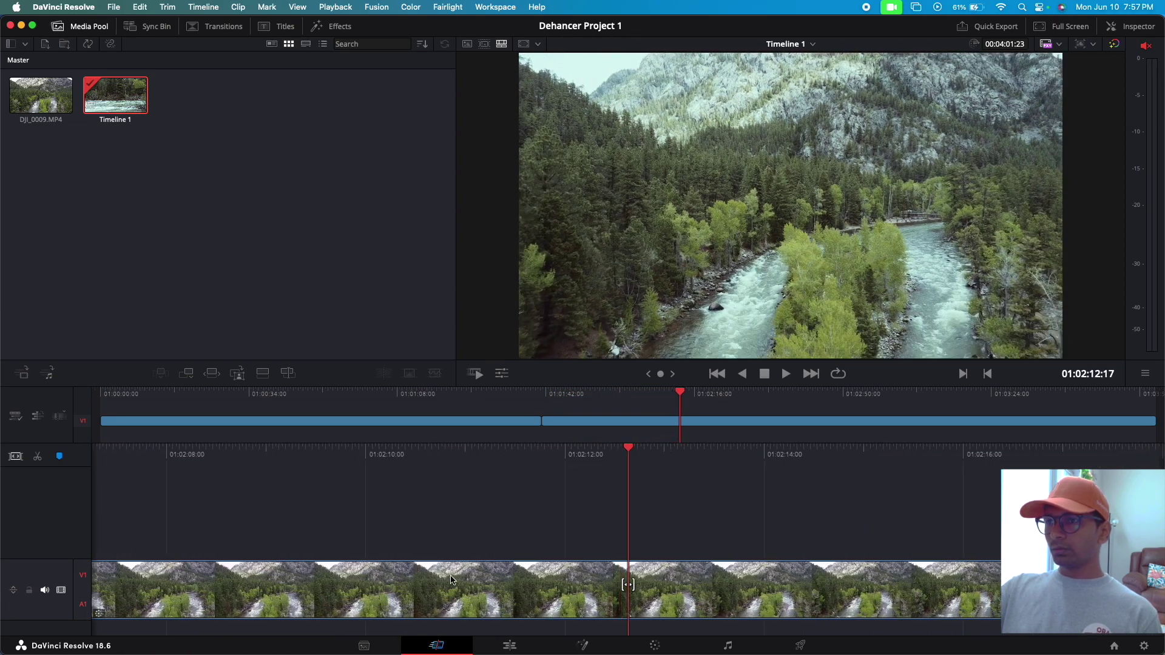
key("k")
key("l")
key("l")
key("l")
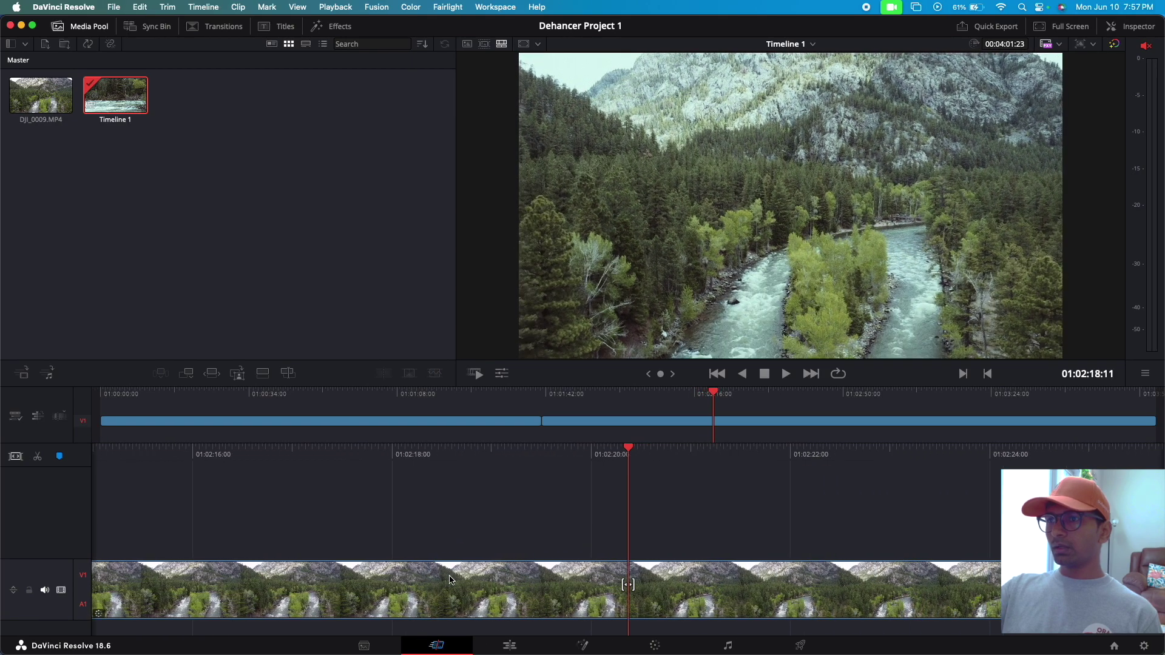
key("k")
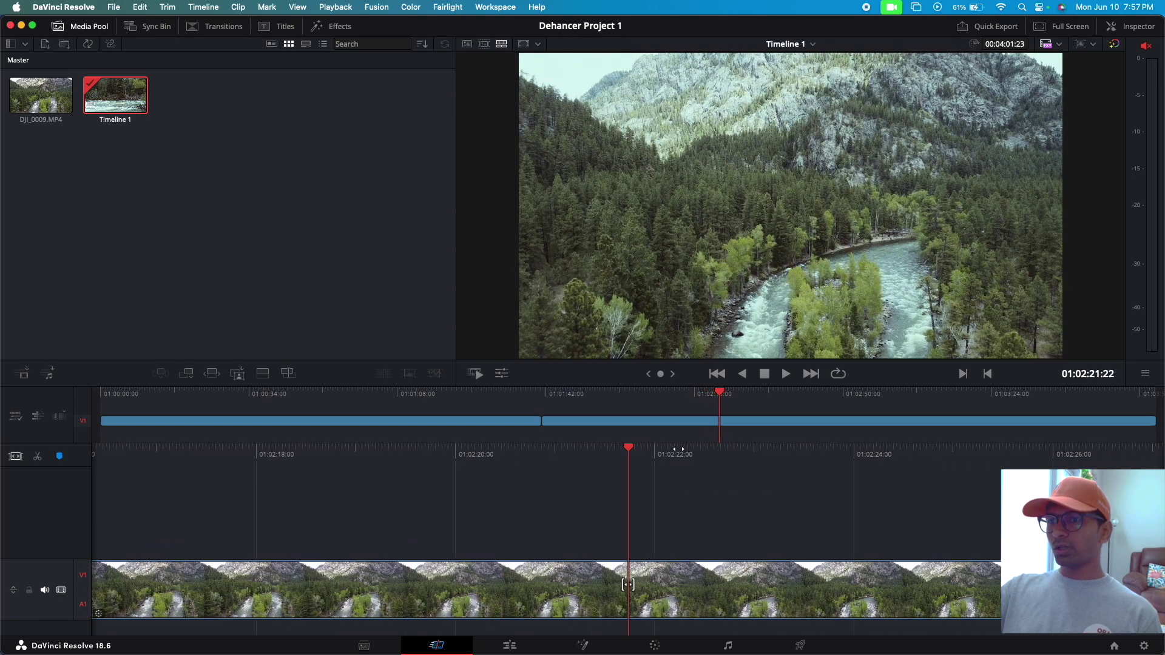
left_click(38, 457)
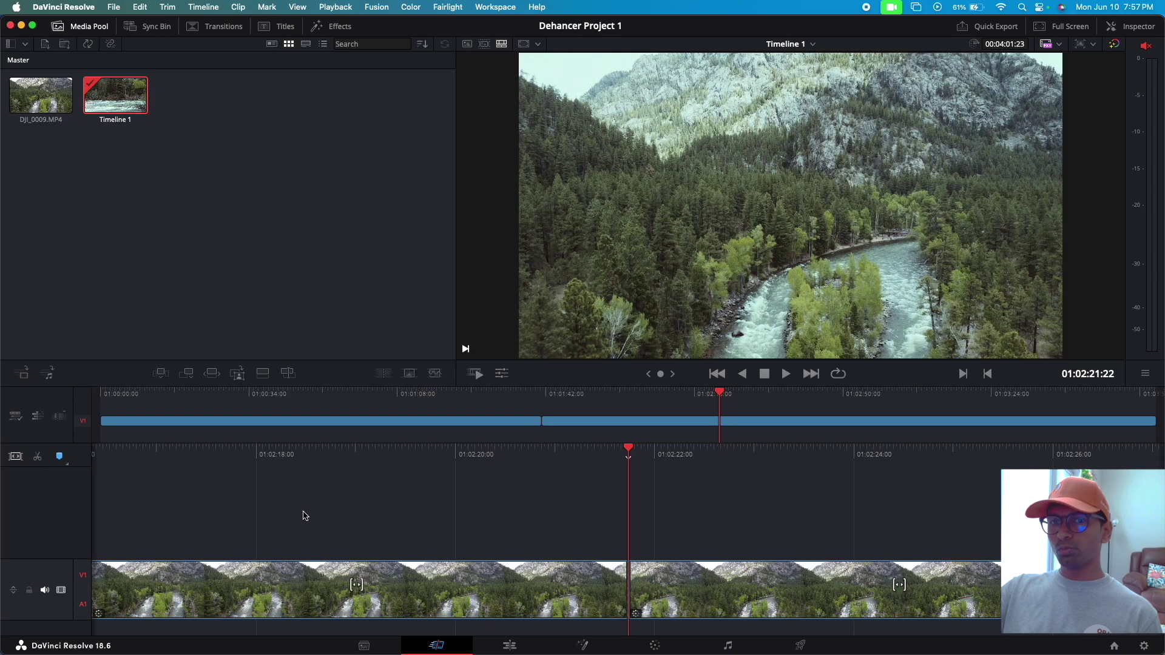
left_click(841, 596)
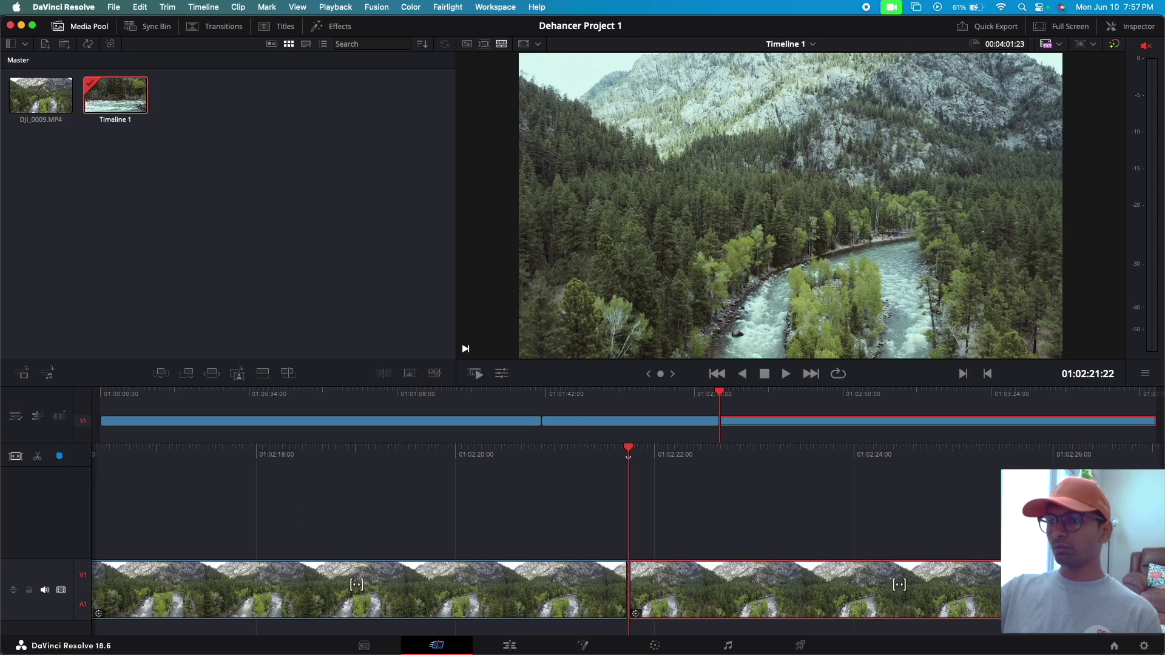
key("BackSpace")
key("j")
key("j")
key("j")
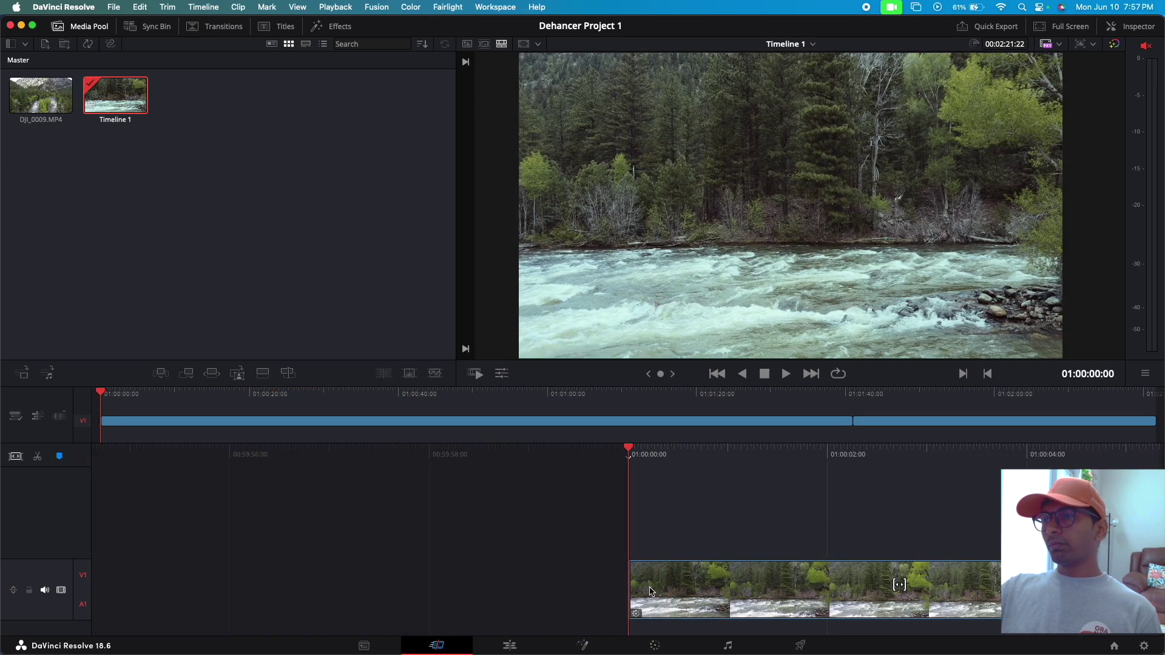
key("l")
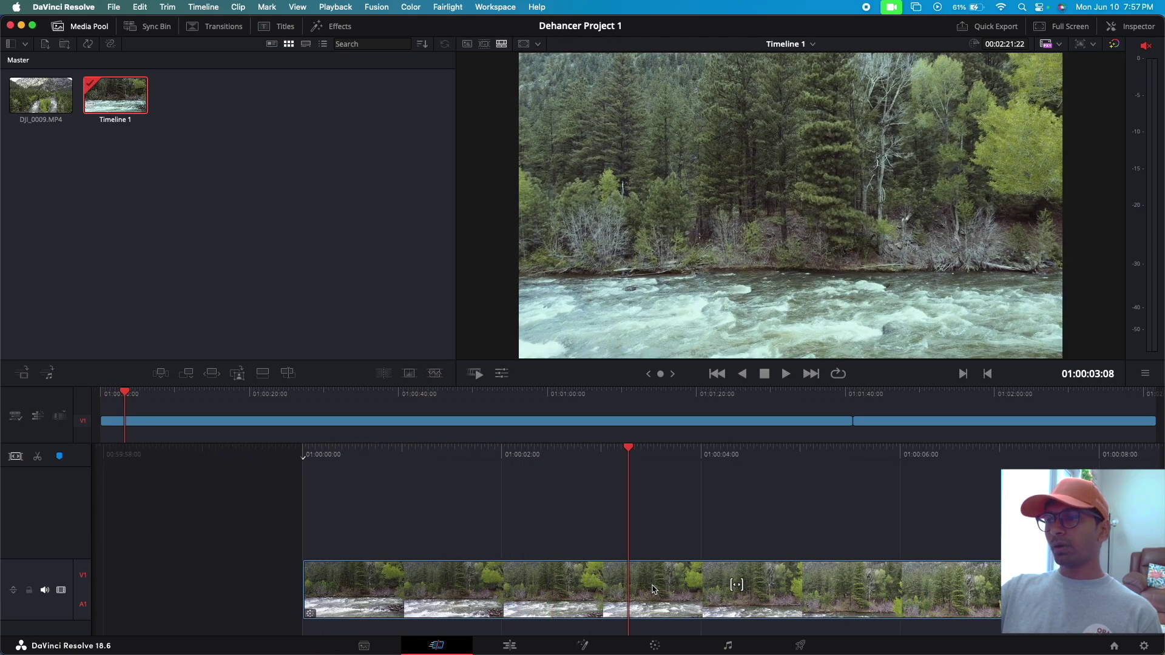
Move from the Edit page to the Color page, showing clip 01's Dehancer Pro 7.2.0 node.
left_click(510, 646)
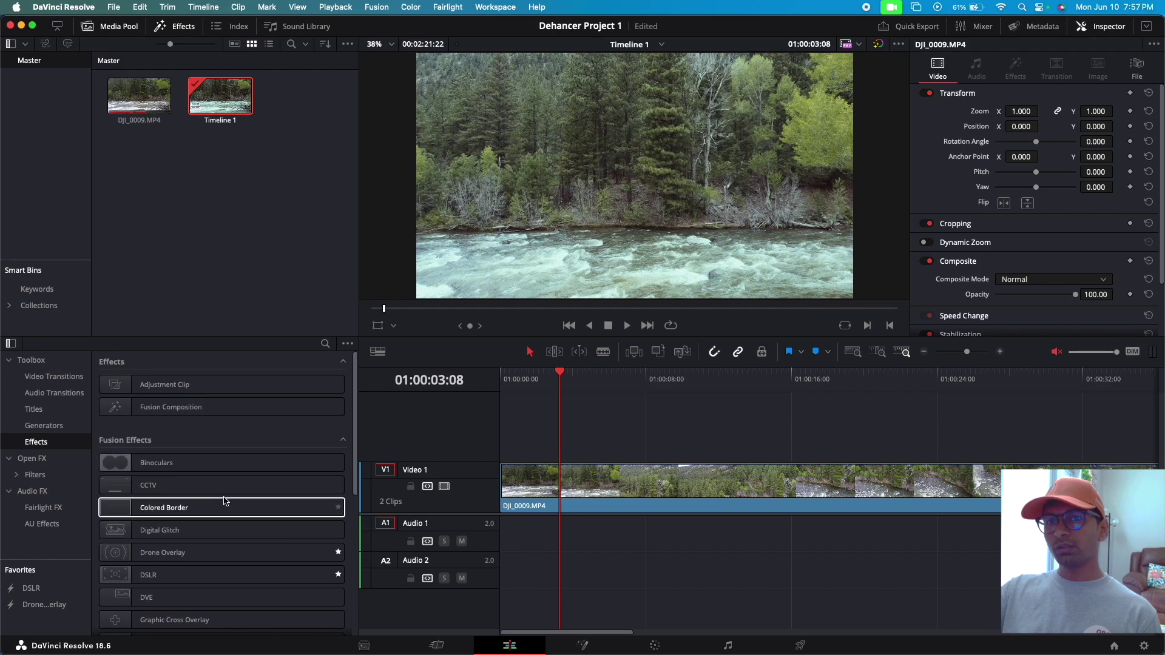
scroll(228, 496, "down", 2)
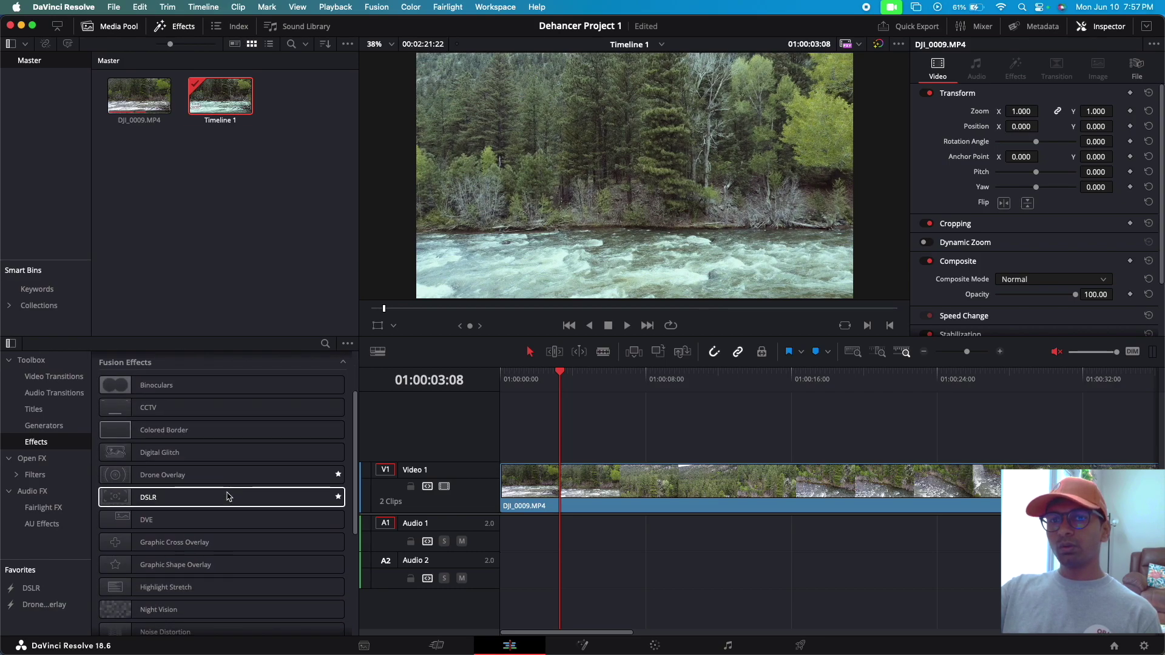
scroll(229, 500, "up", 2)
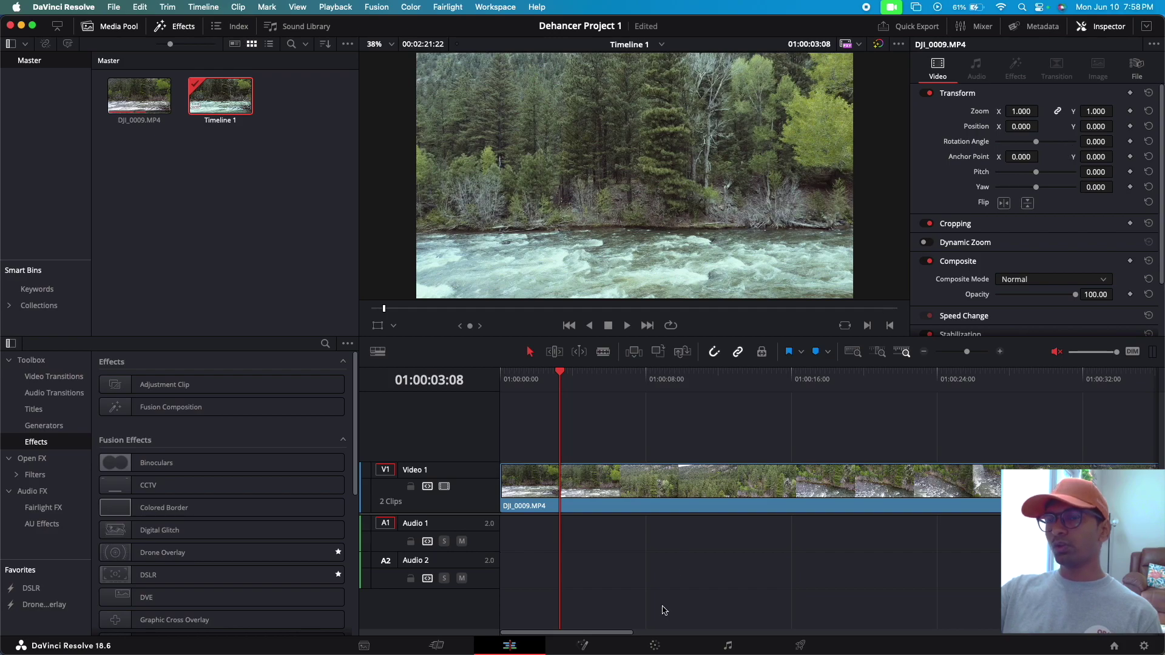
left_click(656, 647)
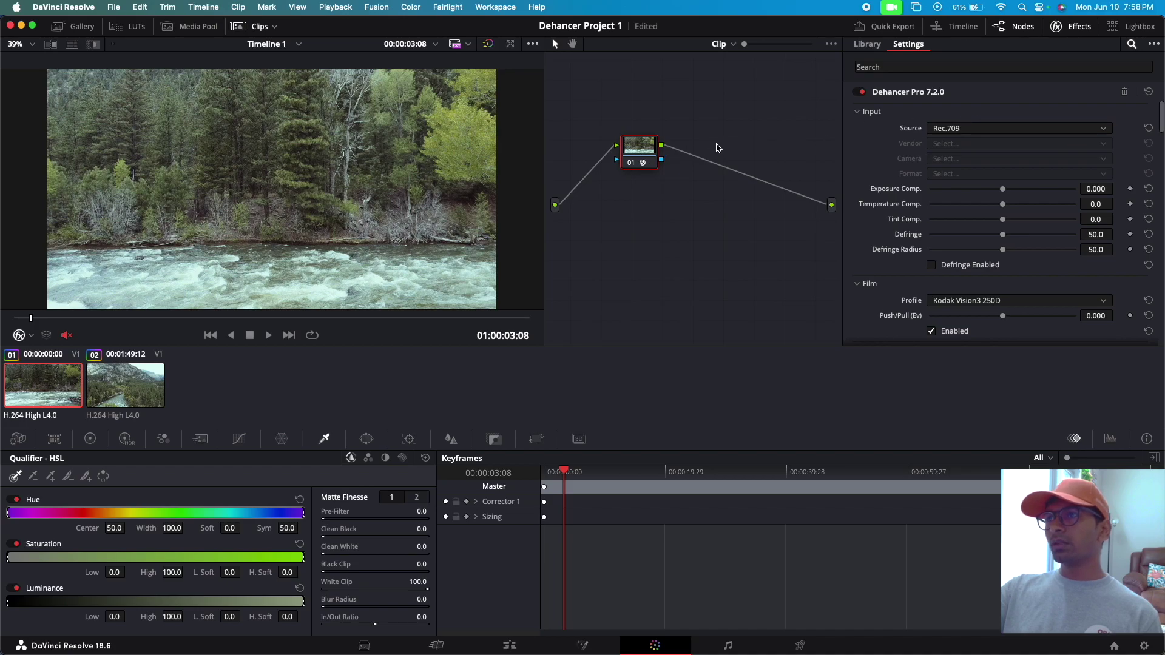
Remove Dehancer Pro from node 01 and reposition it between the graph's input and output.
left_click(1125, 91)
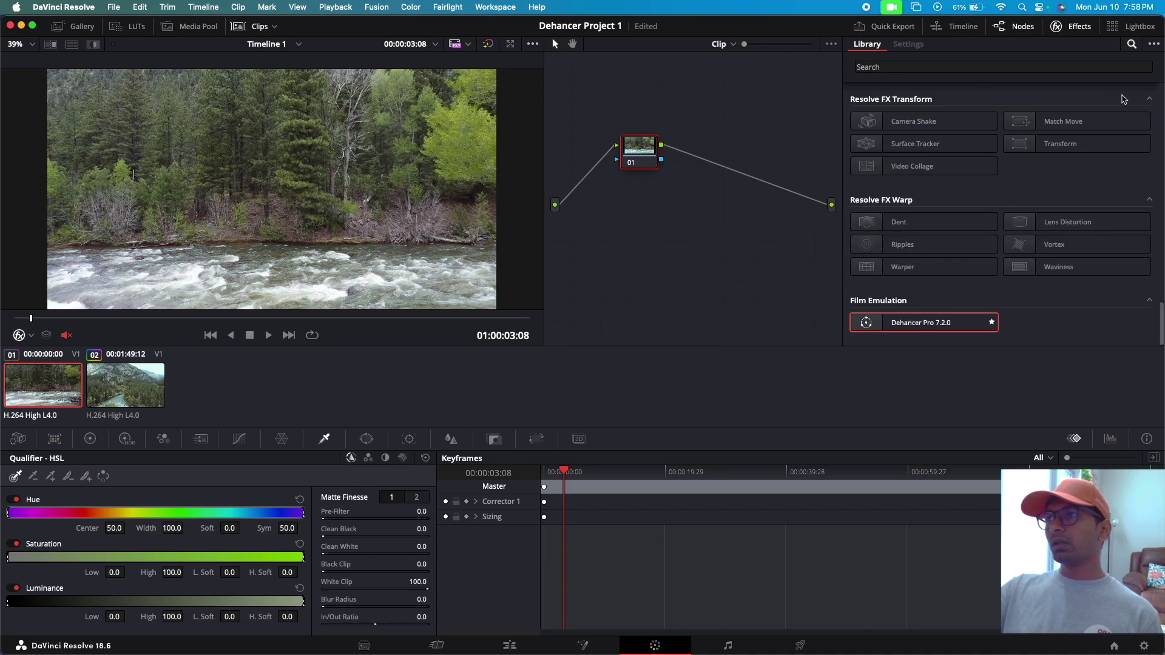
left_click_drag(640, 155, 743, 210)
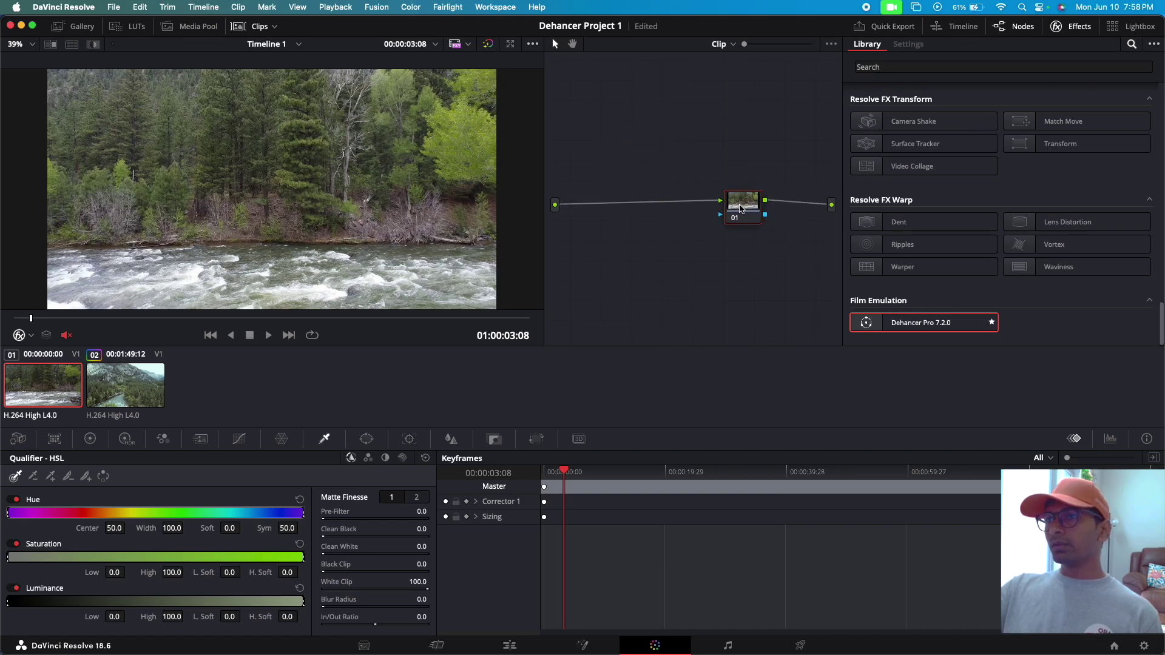
left_click_drag(740, 209, 614, 203)
scroll(944, 145, "up", 3)
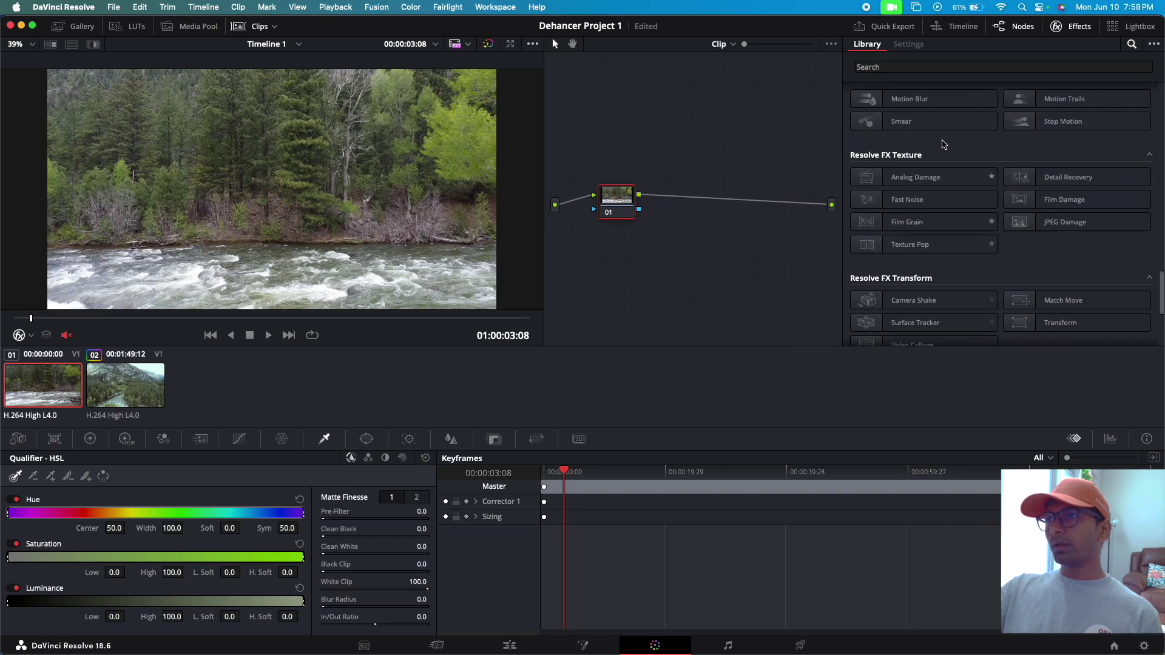
scroll(945, 144, "up", 10)
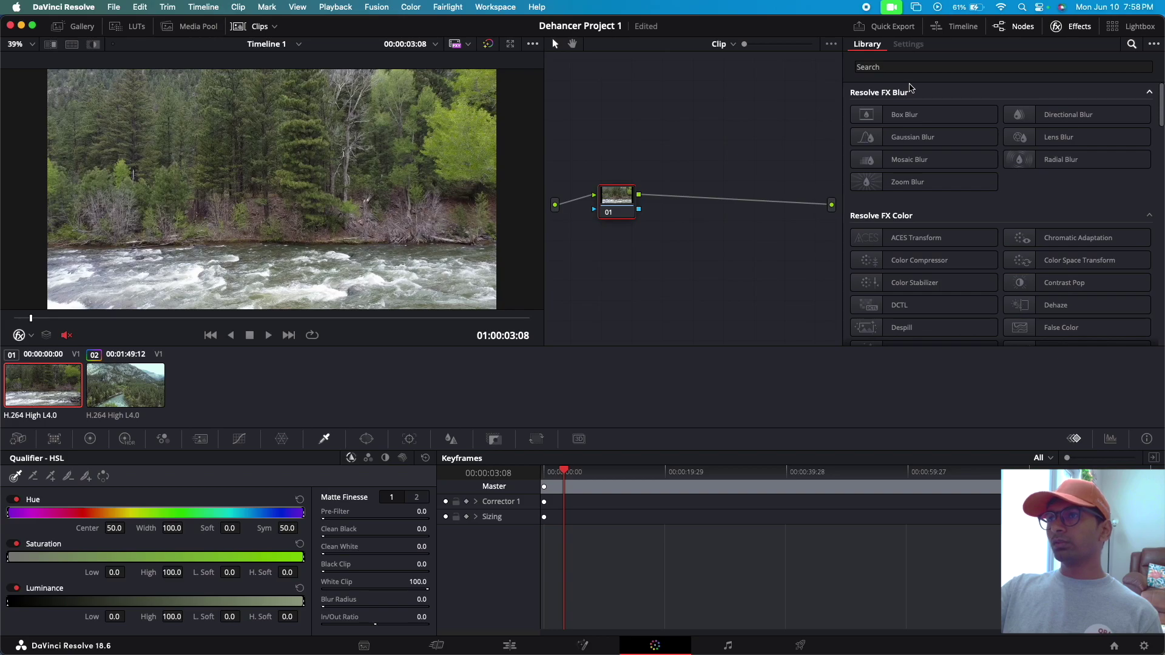
scroll(937, 173, "down", 3)
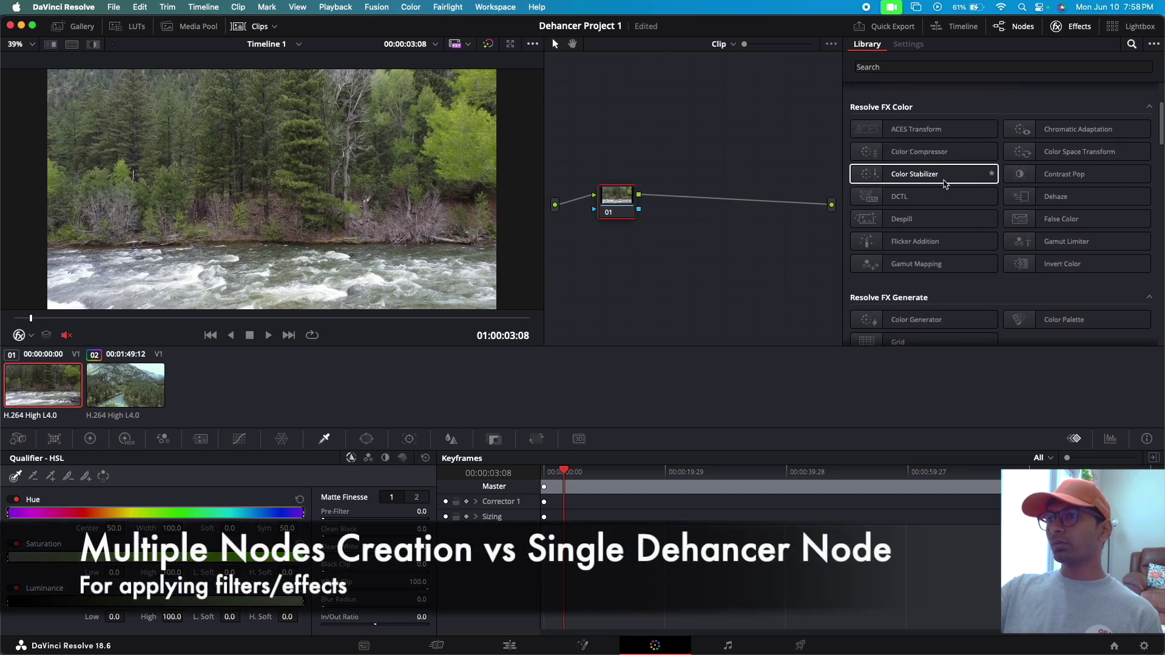
Add a Color Stabilizer node, dismiss the Studio notice, and delete the node again.
left_click_drag(940, 180, 696, 187)
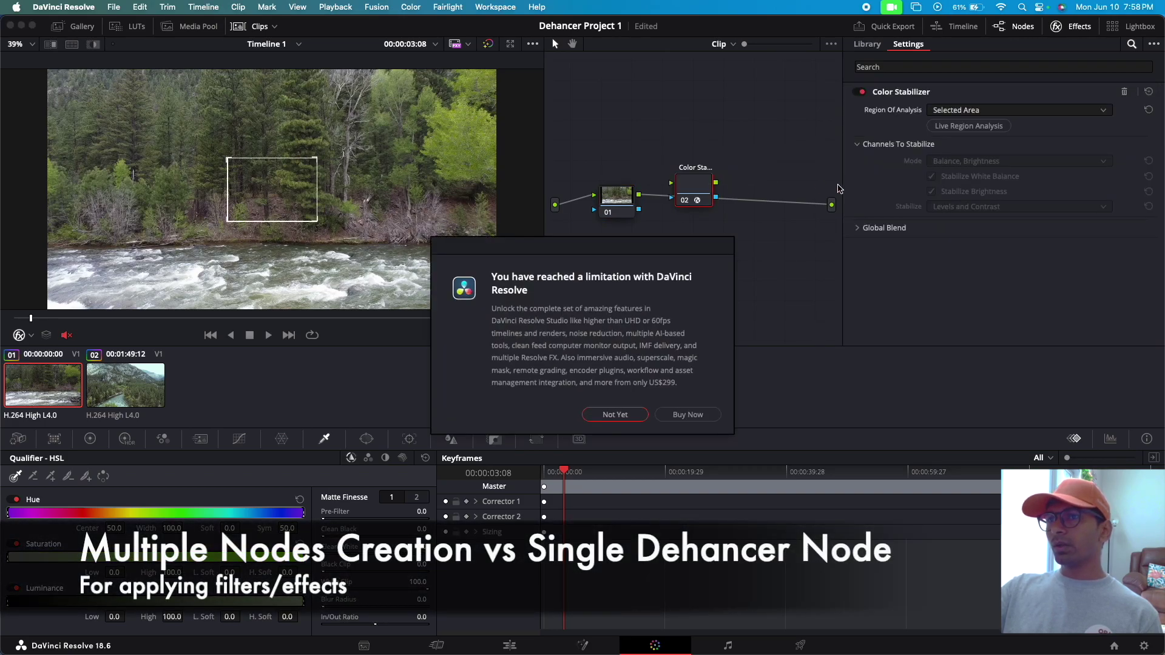
left_click(615, 414)
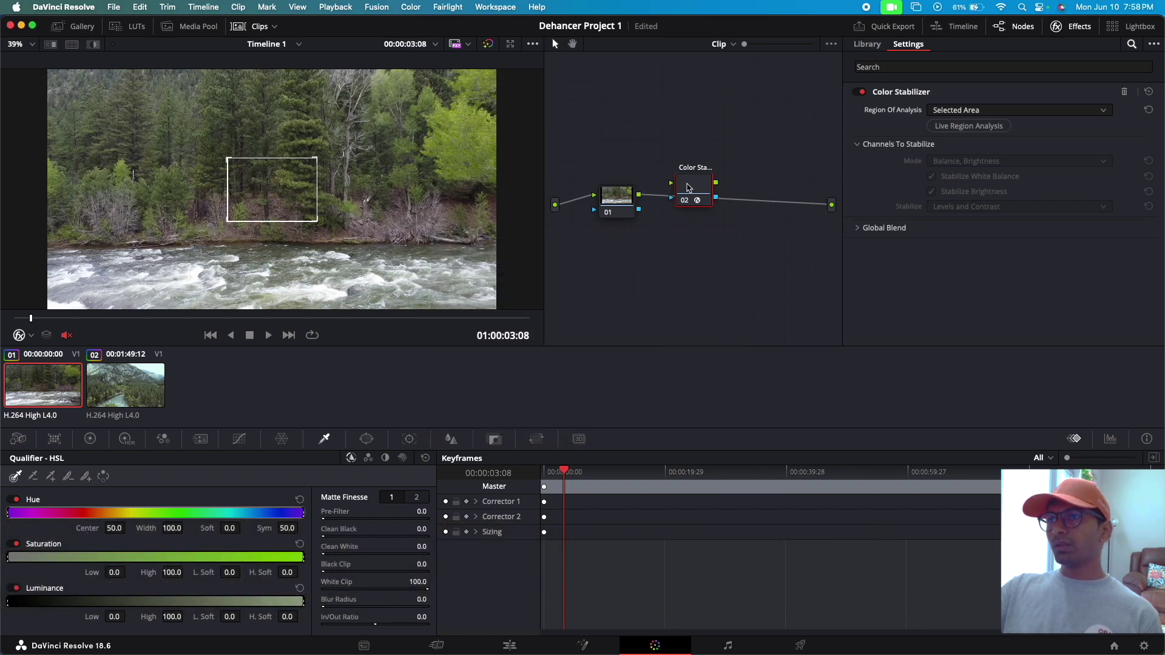
key("Delete")
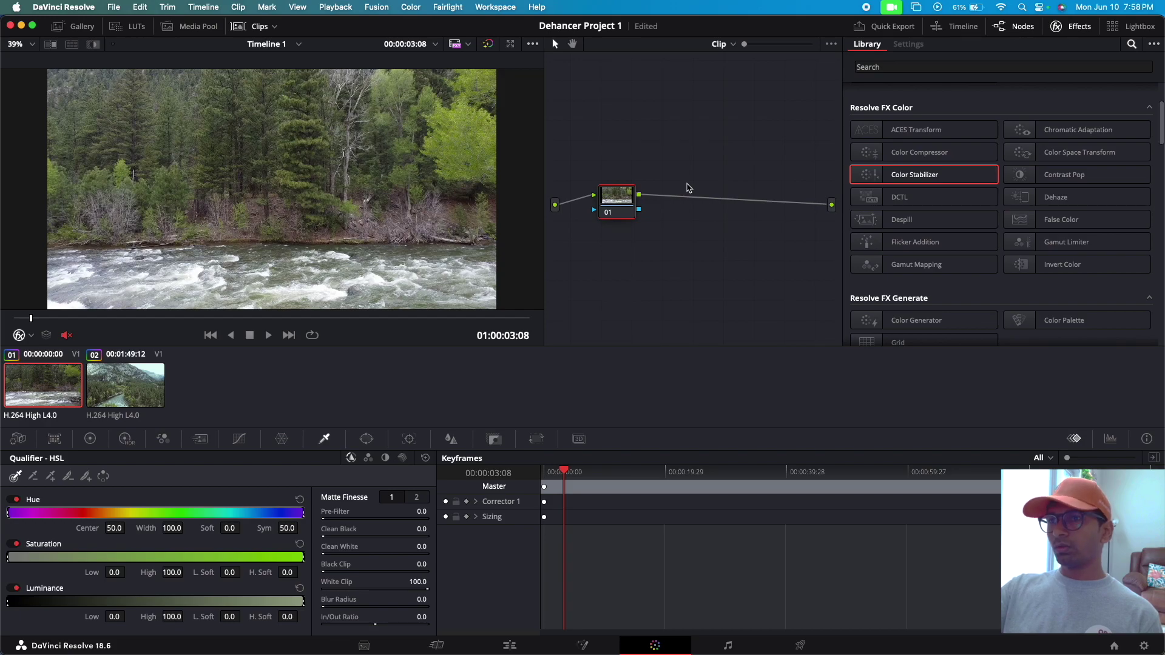
left_click_drag(915, 180, 616, 205)
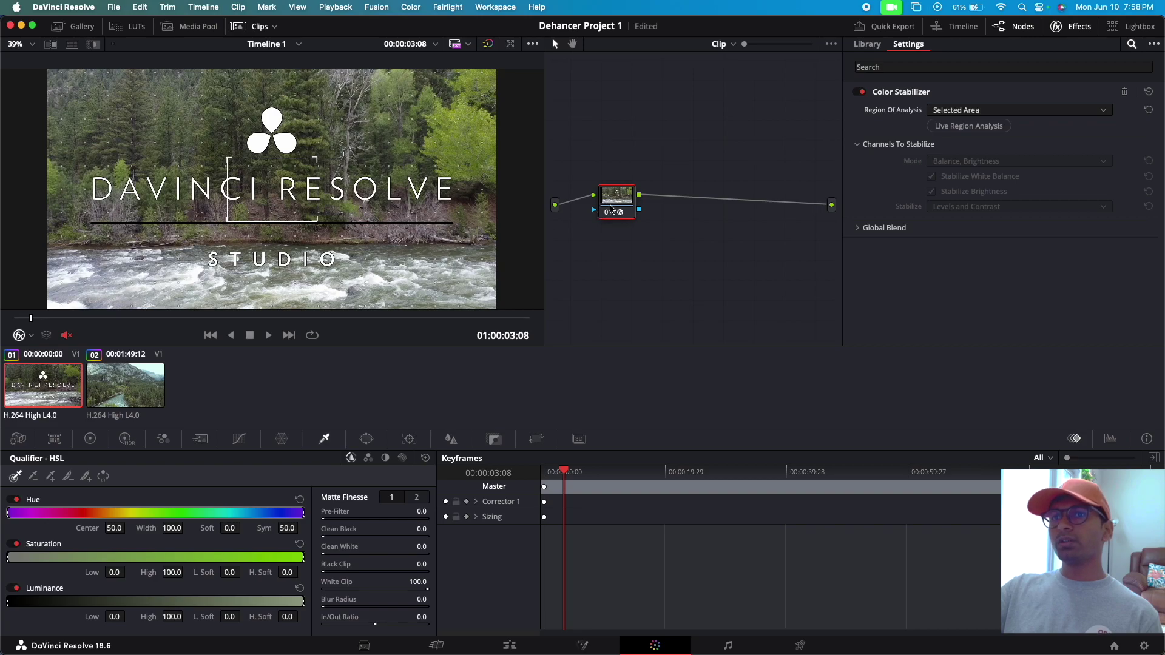
left_click(941, 124)
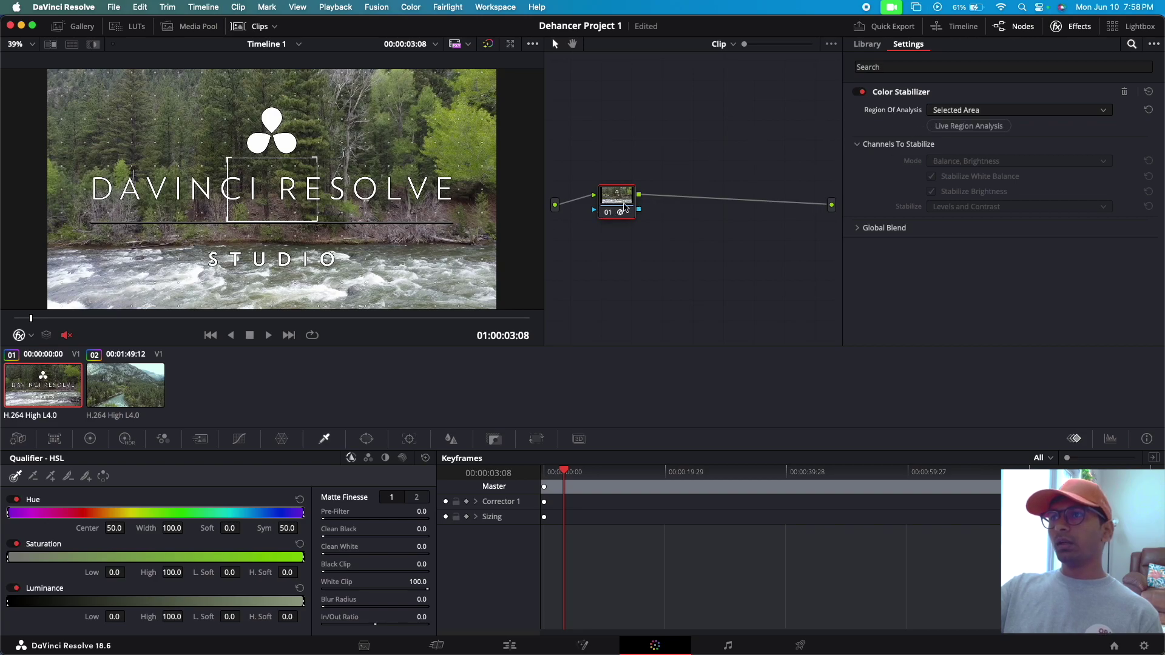
left_click(1123, 93)
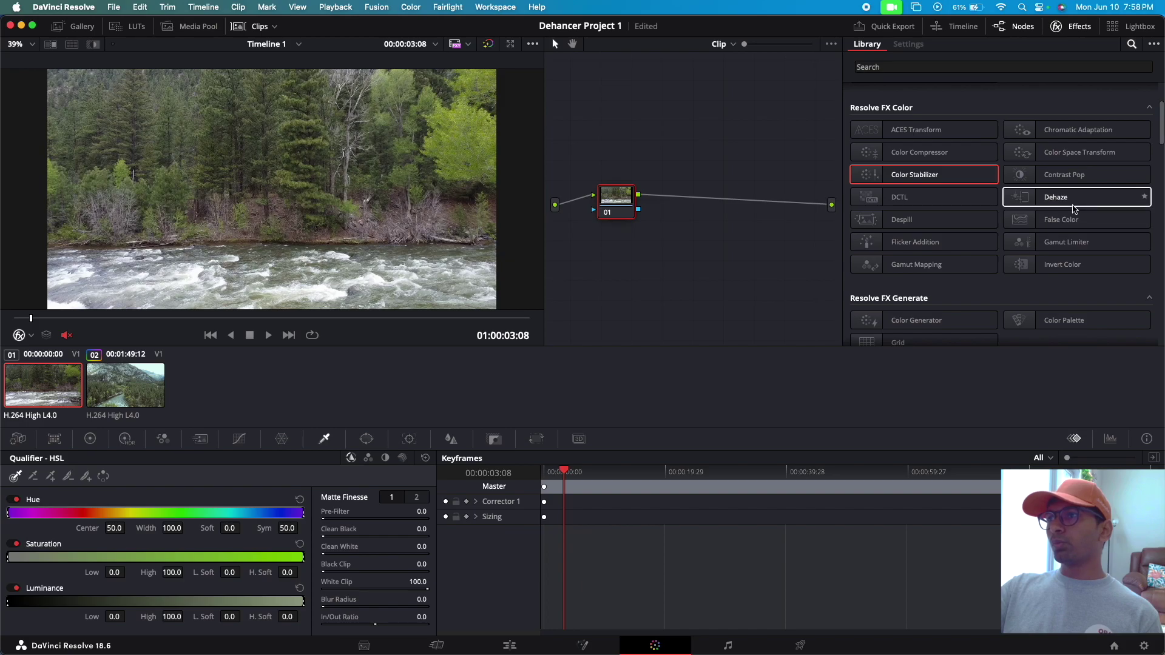
scroll(934, 243, "down", 3)
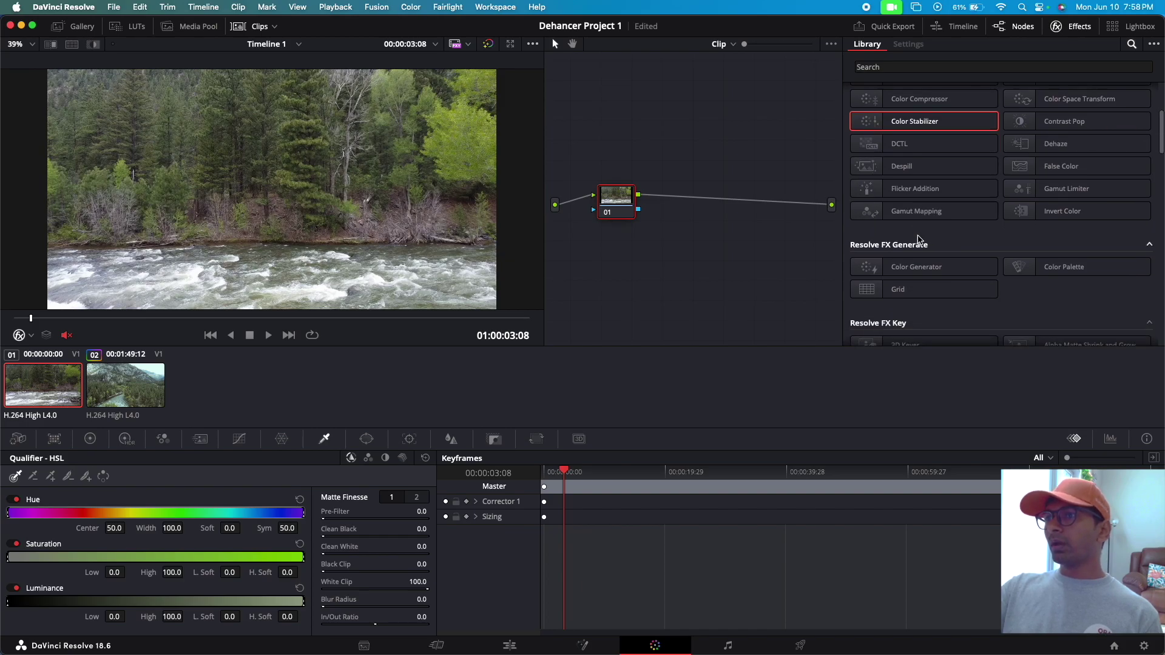
scroll(1002, 243, "down", 1)
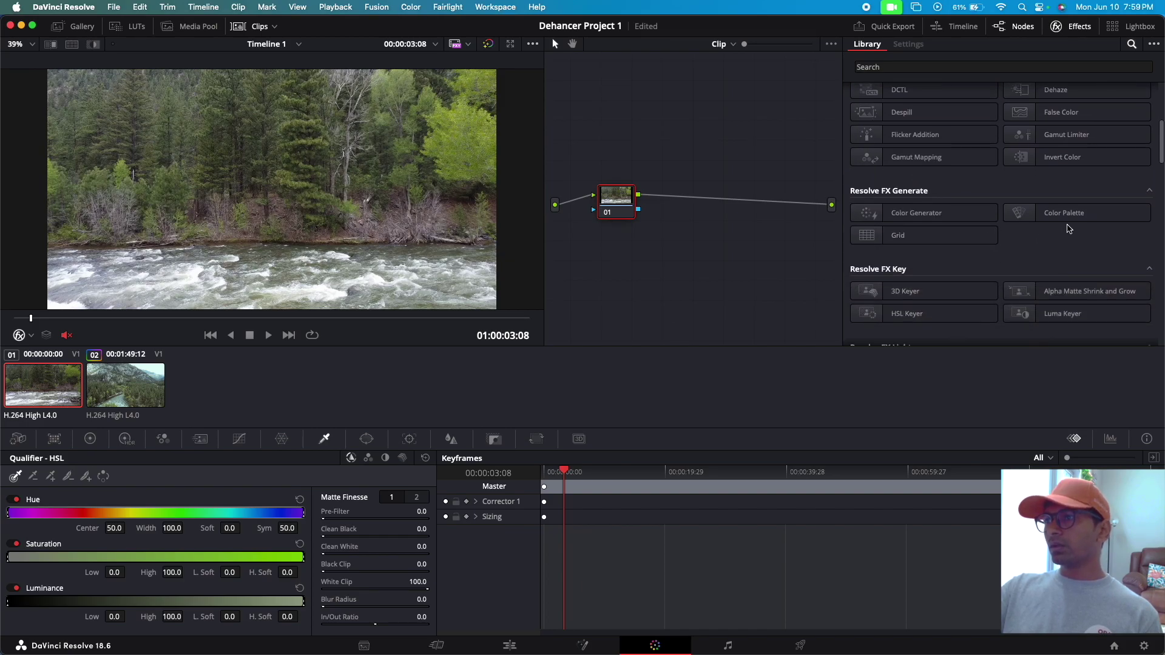
left_click_drag(1076, 209, 629, 207)
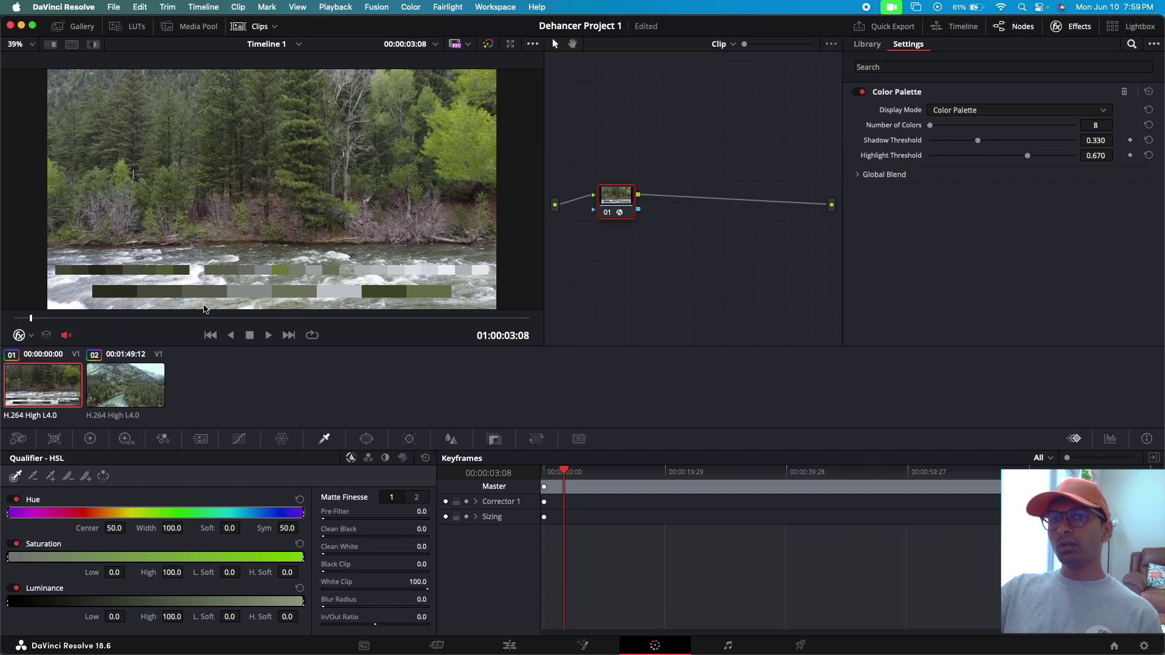
scroll(254, 296, "up", 1)
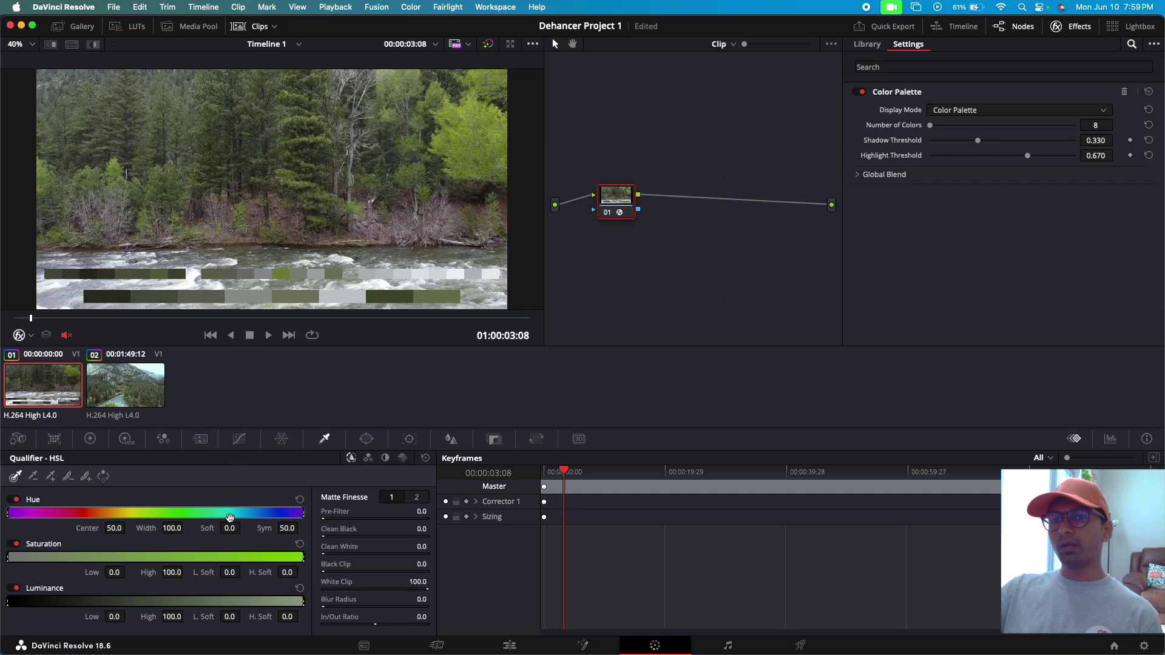
key("super+equal")
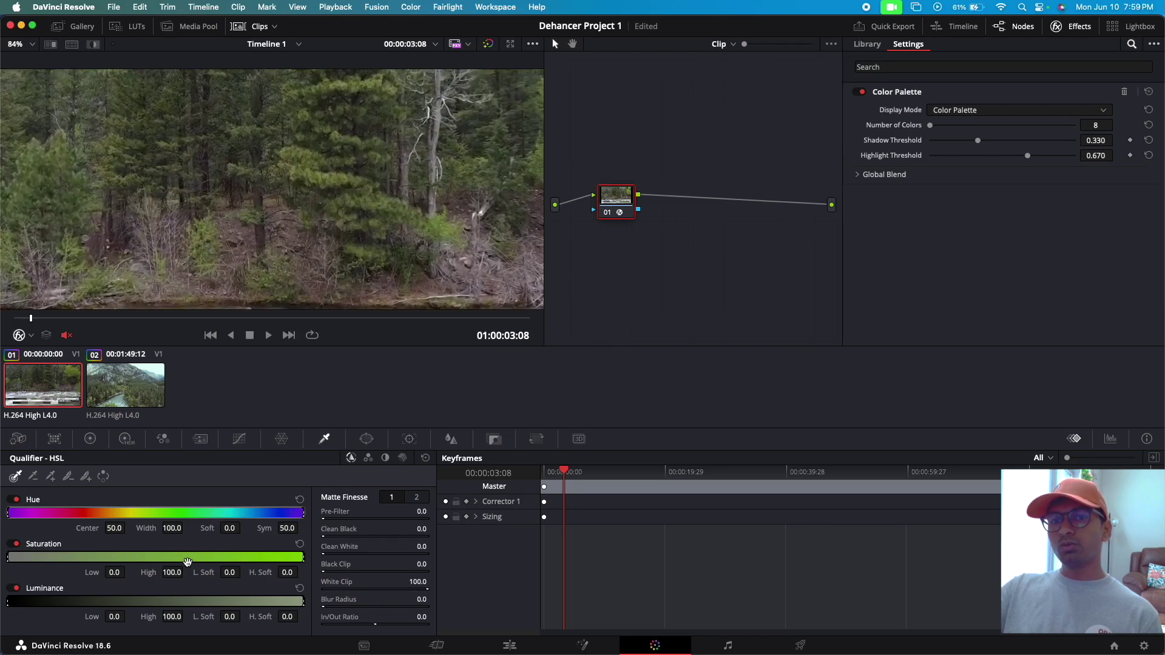
scroll(367, 261, "down", 5)
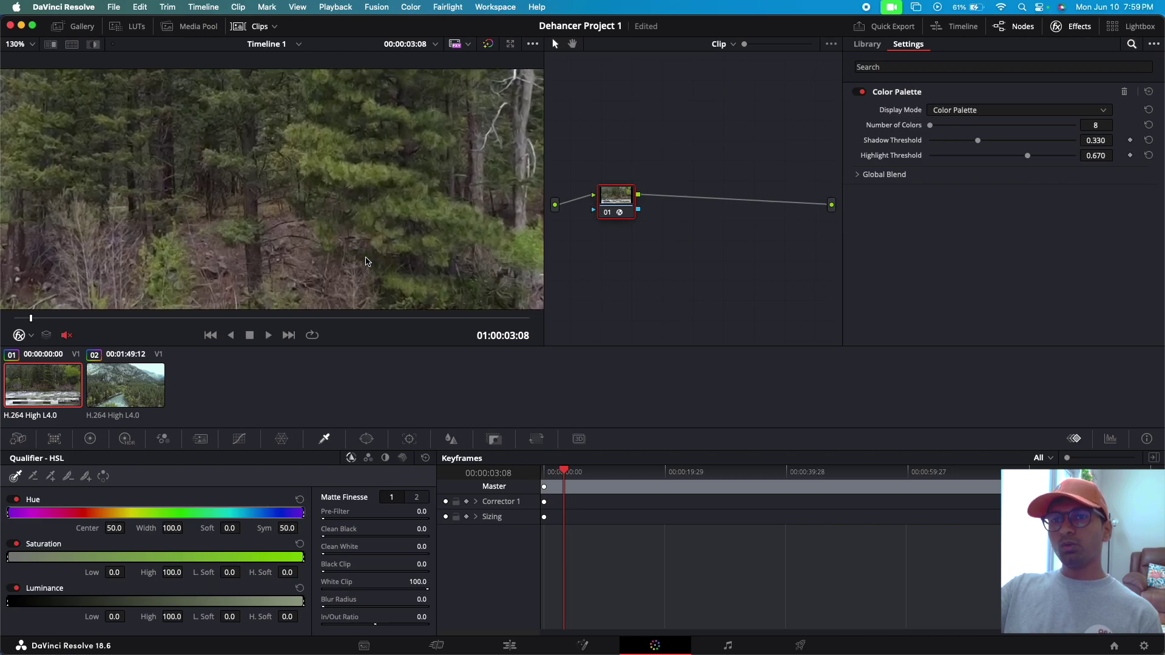
scroll(367, 261, "down", 3)
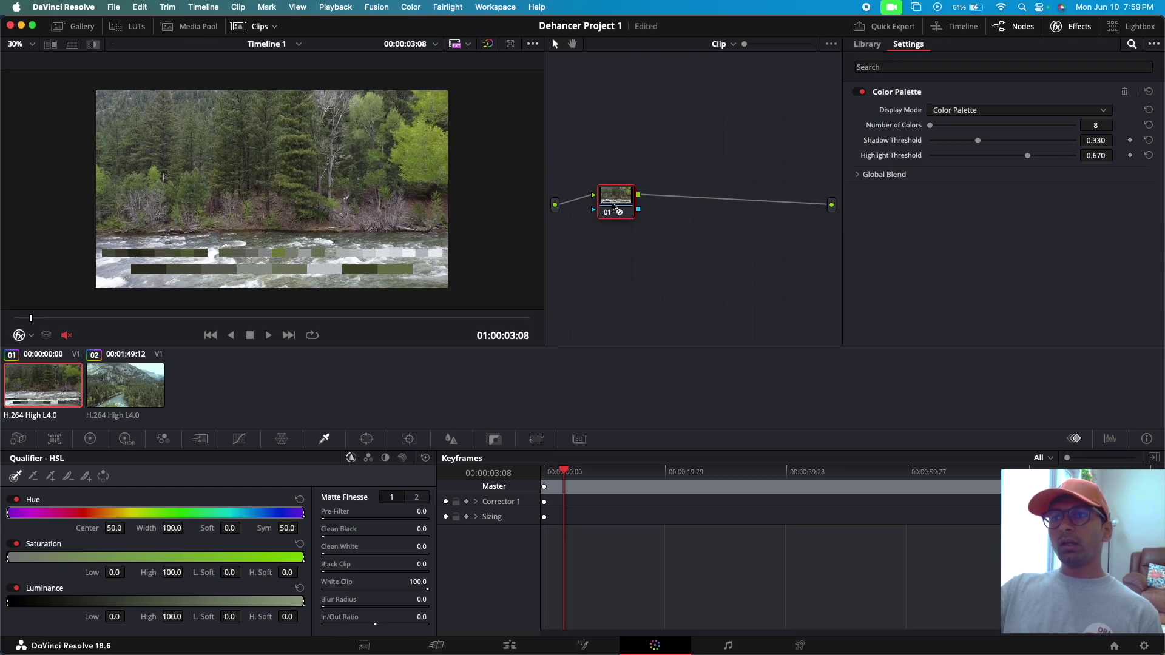
left_click(1124, 92)
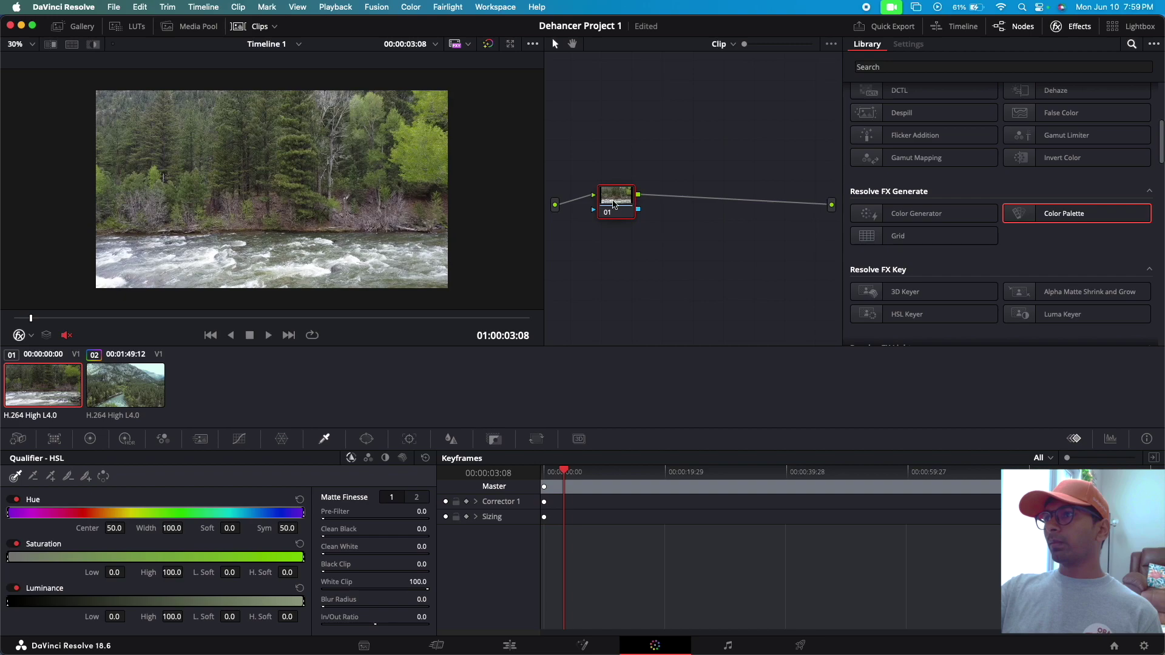
Add serial node 02 after node 01, deleting an extra duplicate node and aligning it.
right_click(614, 203)
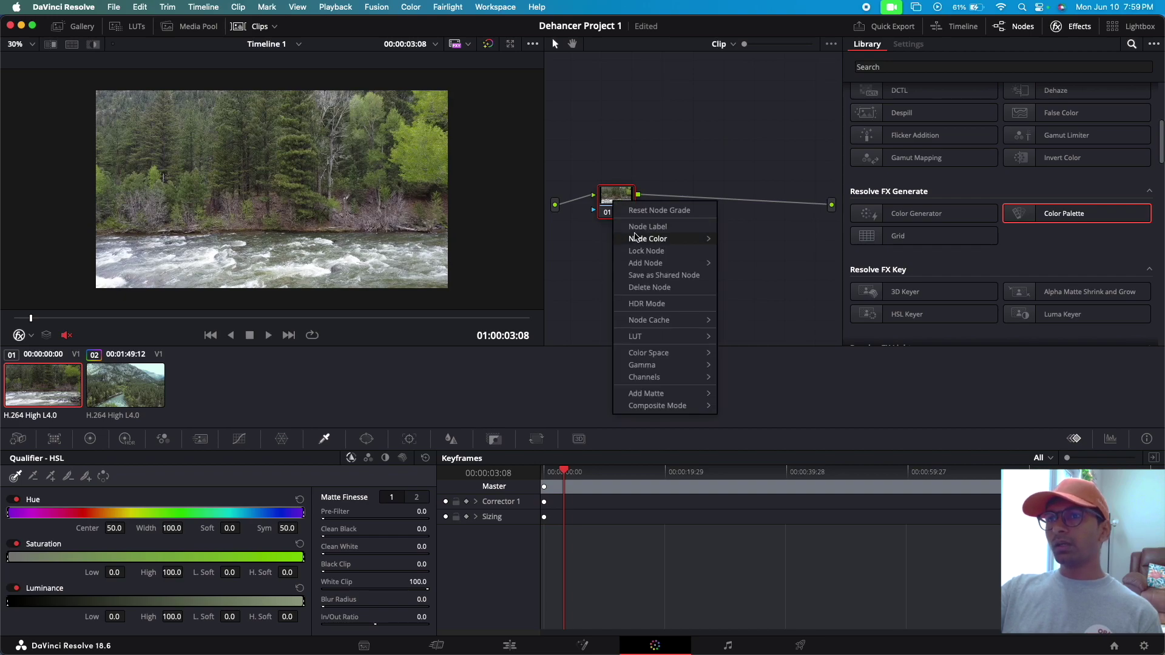
mouse_move(646, 243)
mouse_move(646, 263)
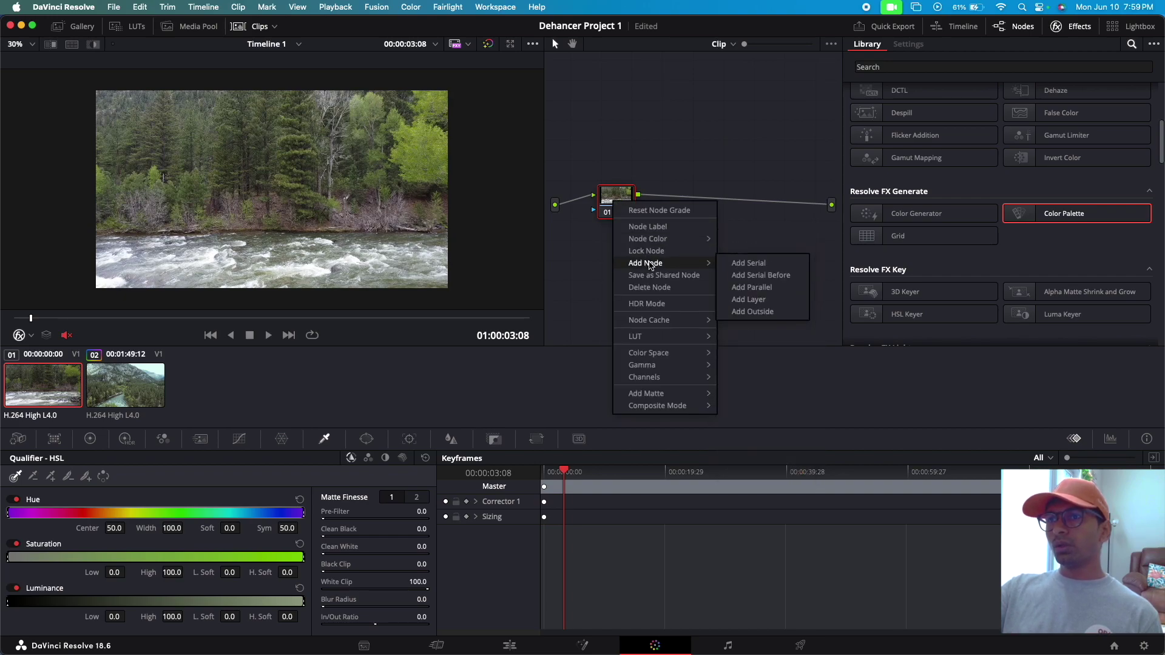
left_click(749, 261)
left_click_drag(658, 202, 681, 174)
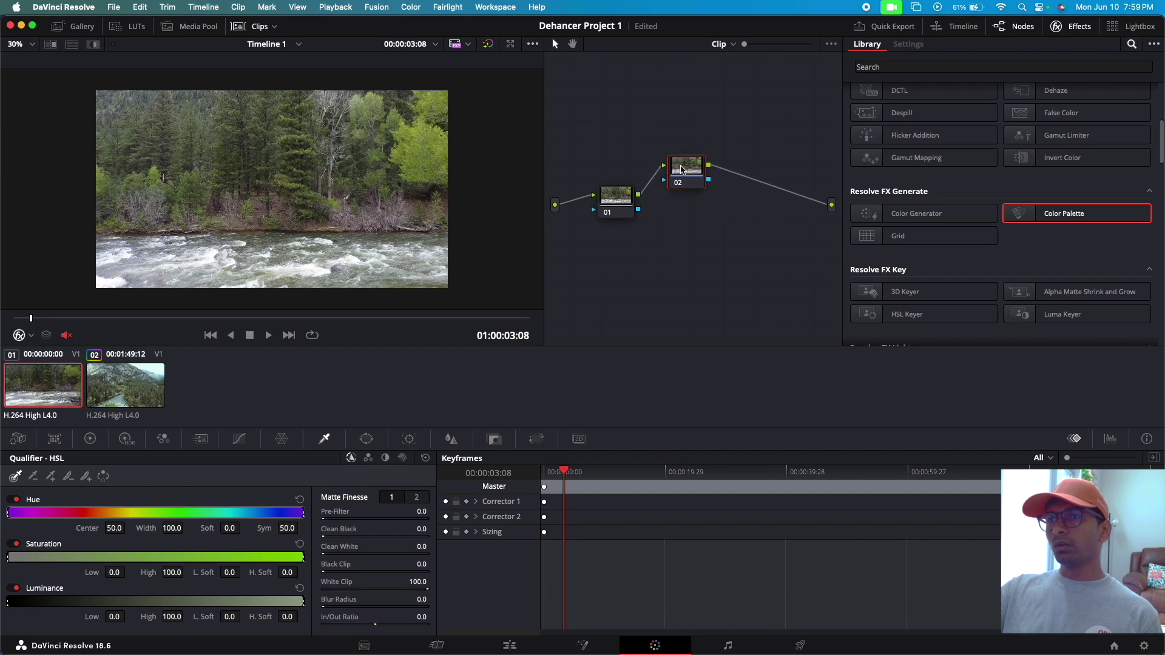
right_click(617, 202)
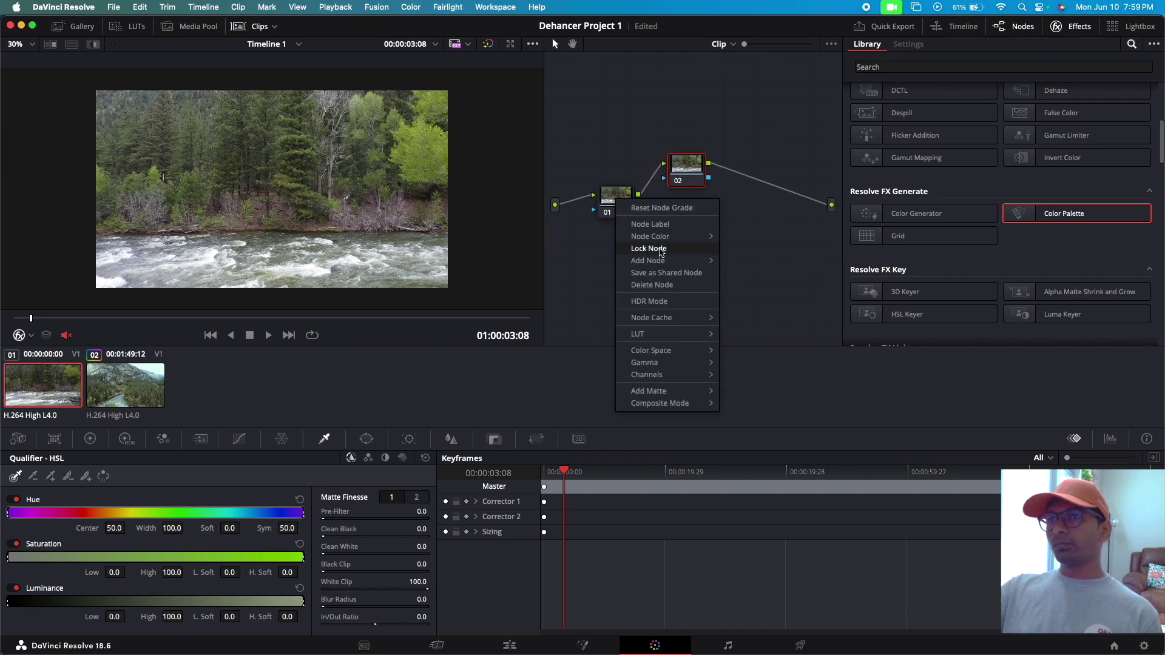
mouse_move(666, 261)
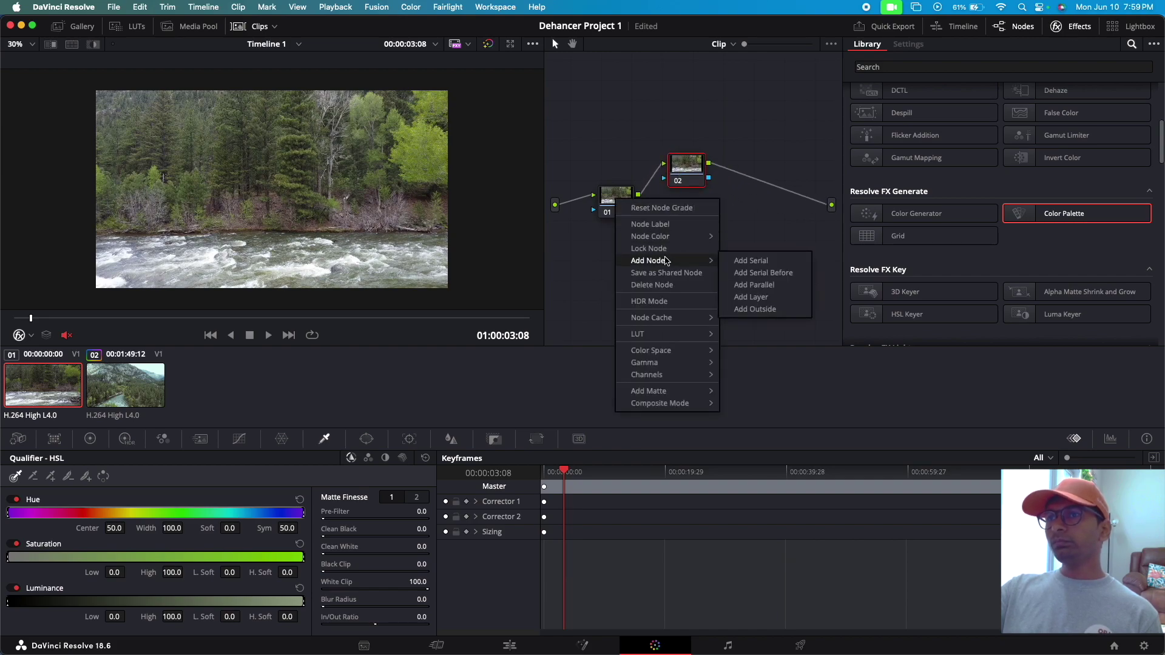
left_click(740, 263)
left_click_drag(678, 217, 751, 270)
key("BackSpace")
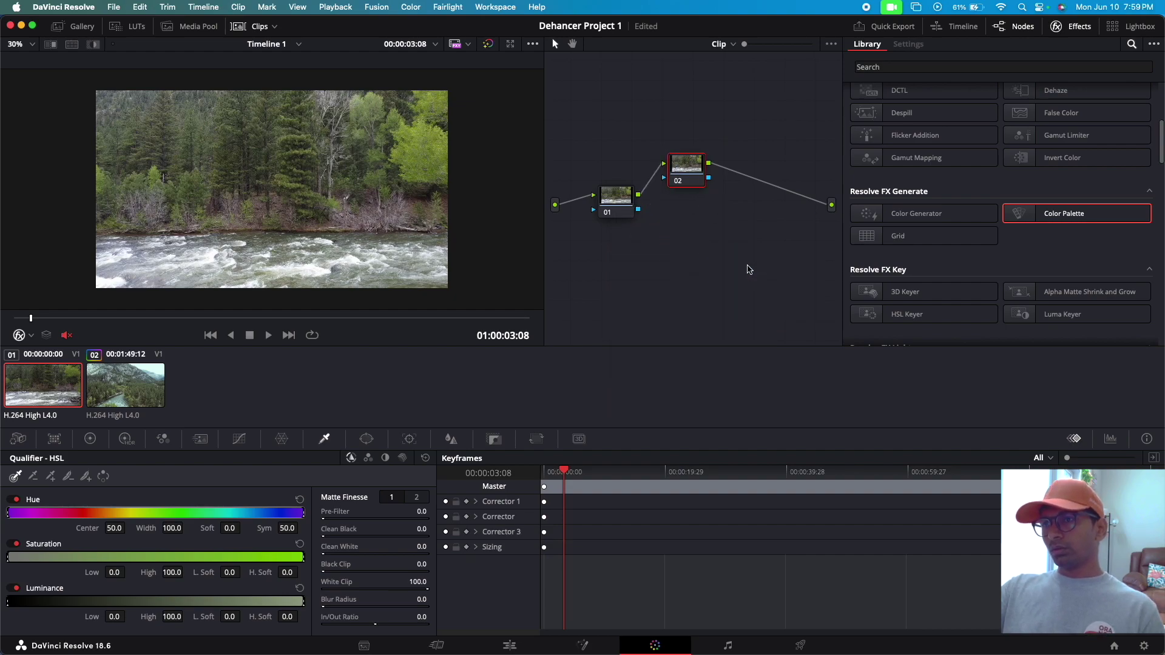
left_click_drag(694, 174, 690, 201)
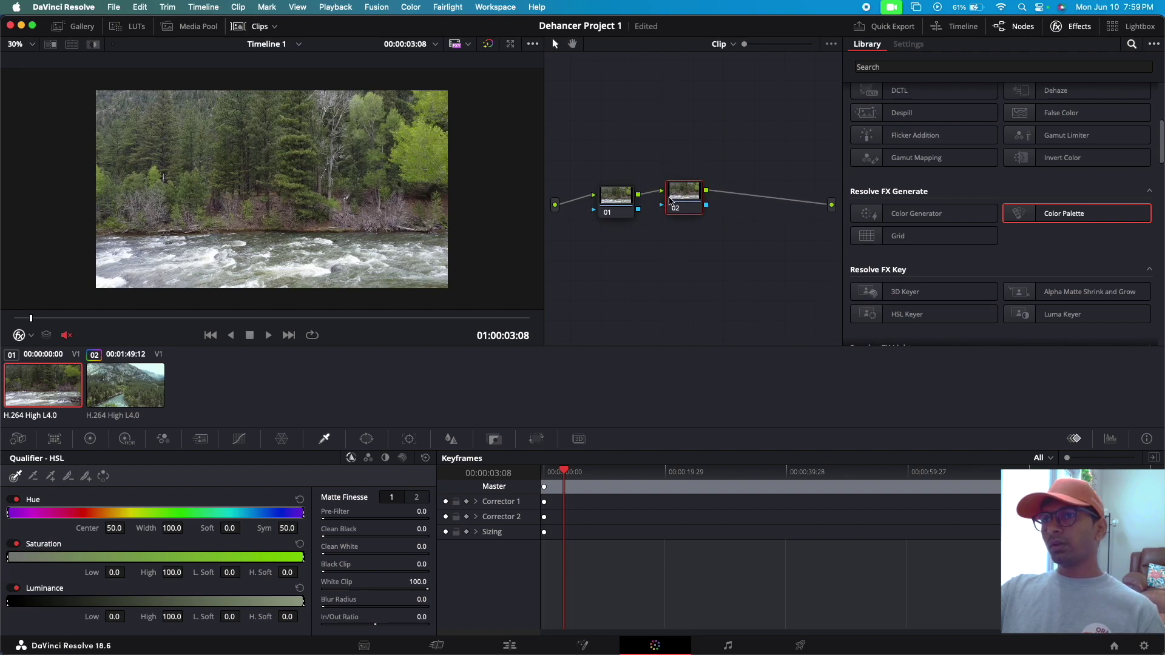
Add node 03 and a parallel node beside node 02, arranging the branches ahead of node 05.
right_click(676, 197)
mouse_move(710, 258)
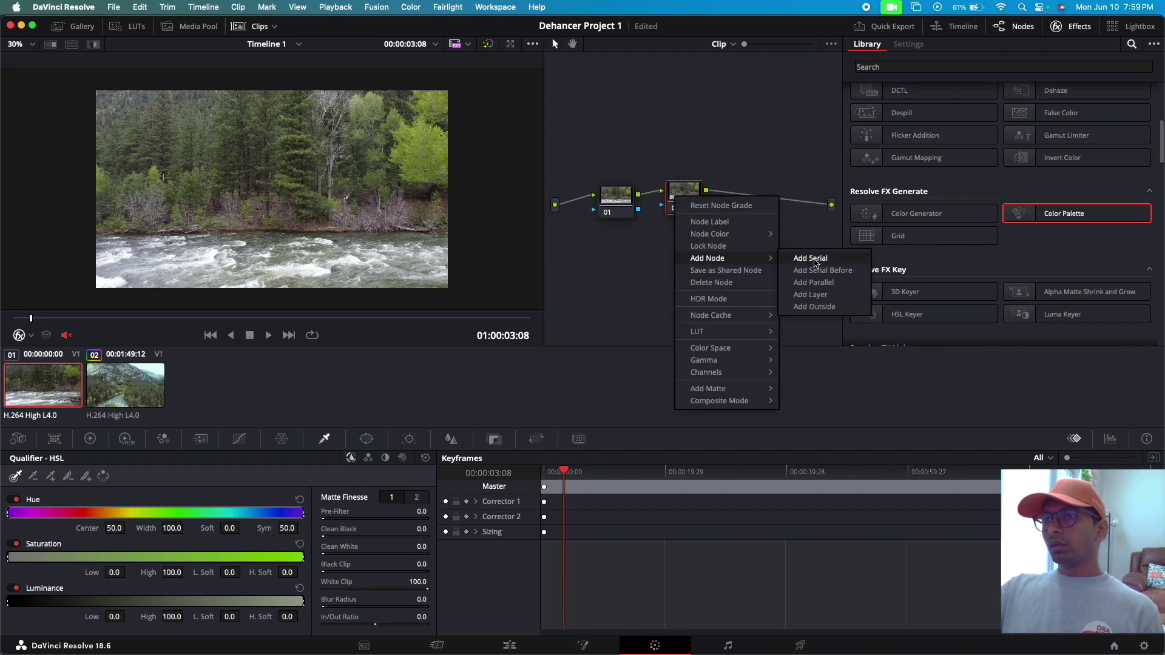
left_click(816, 261)
left_click_drag(741, 202, 744, 166)
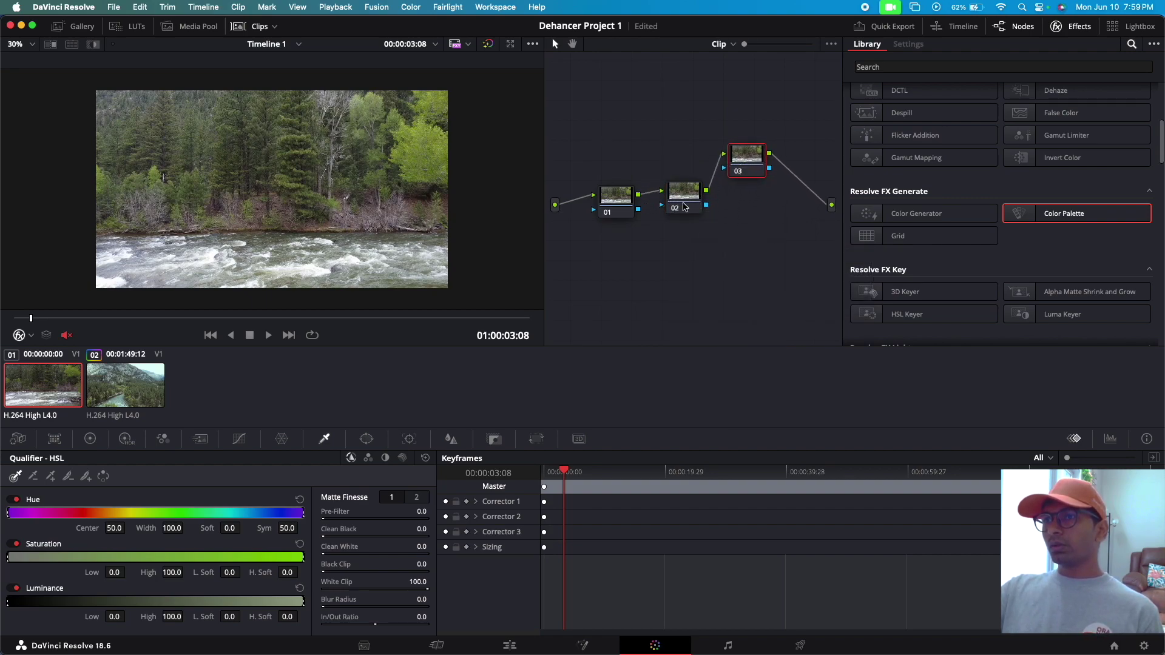
left_click_drag(682, 204, 678, 179)
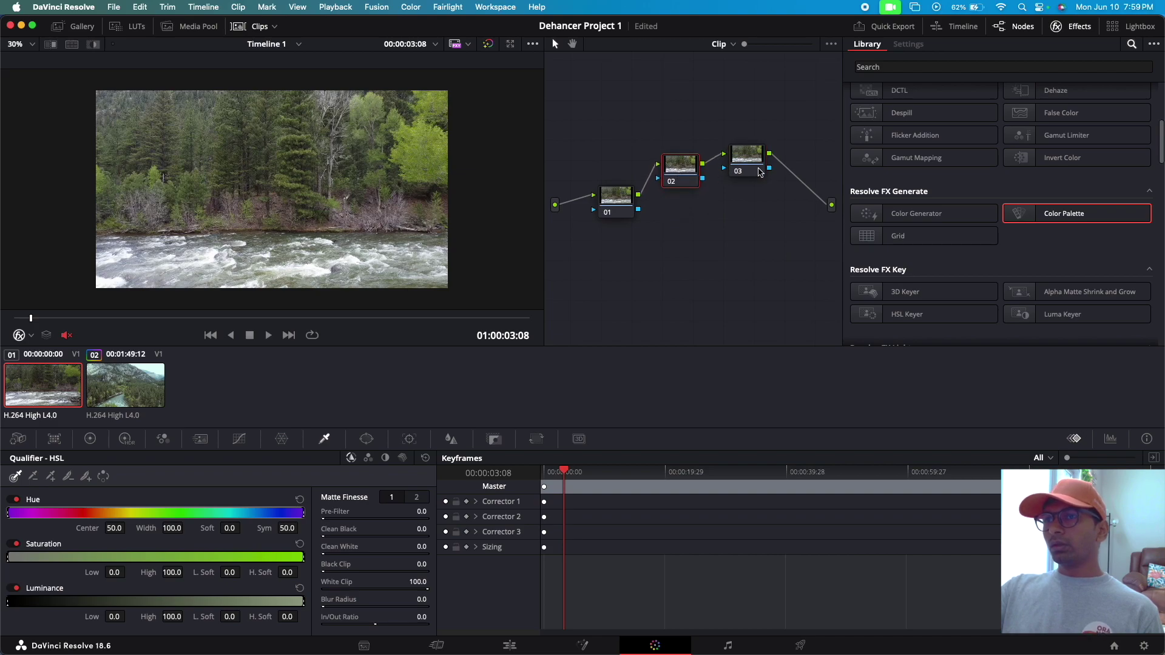
left_click_drag(752, 175, 760, 199)
right_click(680, 170)
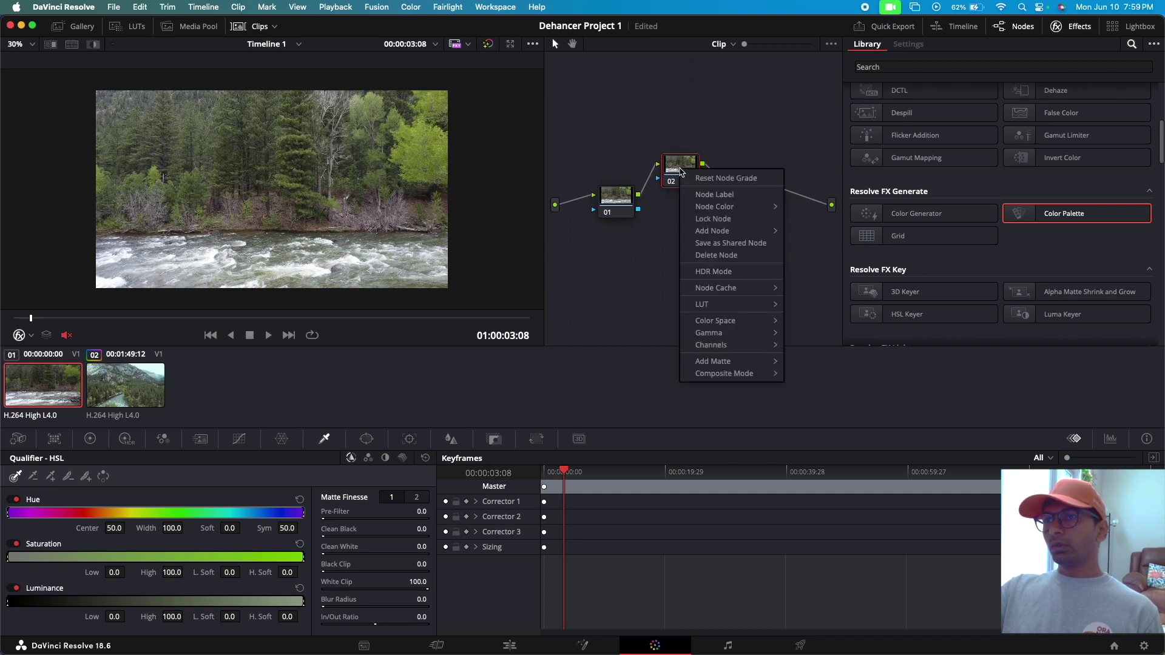
mouse_move(716, 234)
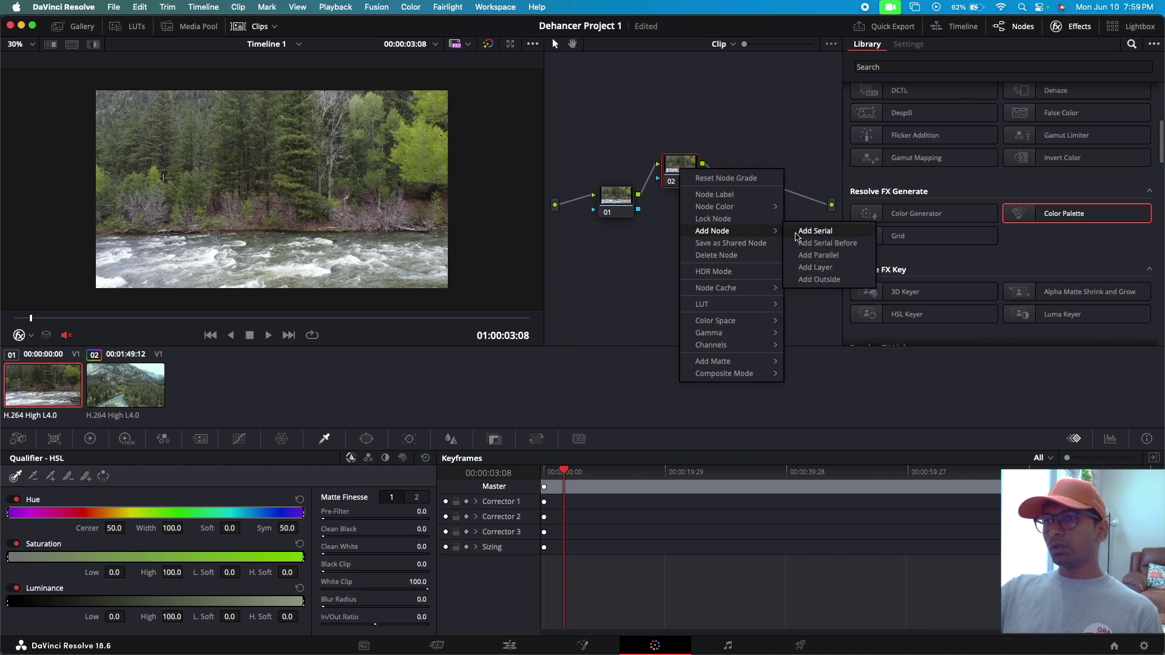
left_click(814, 255)
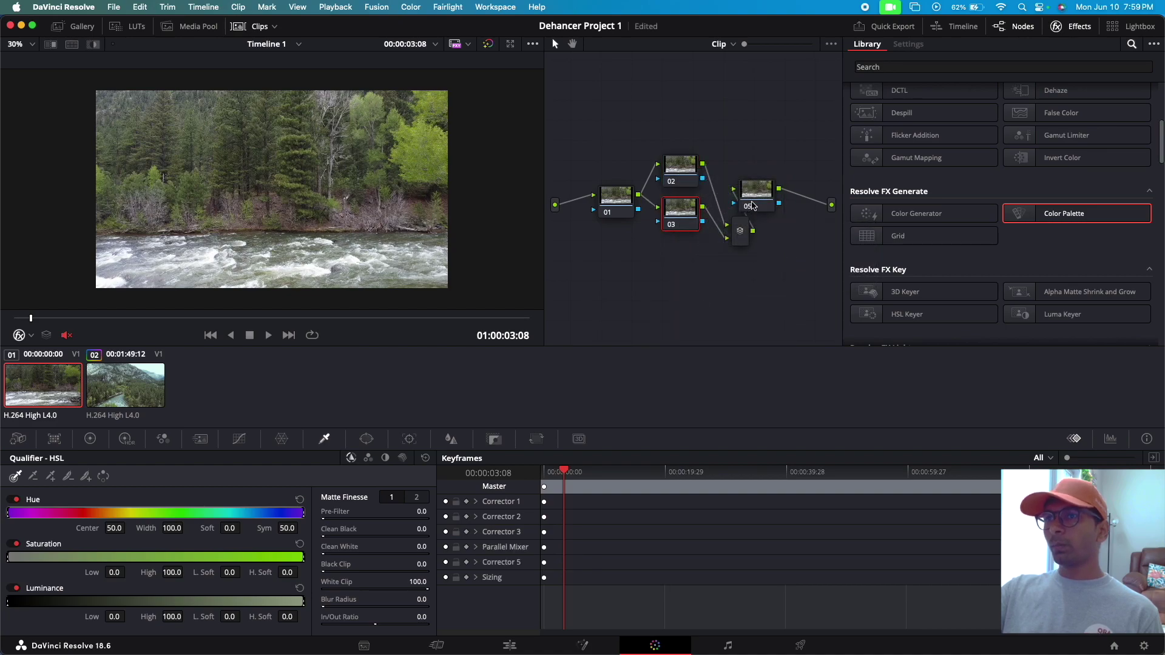
left_click_drag(756, 208, 741, 188)
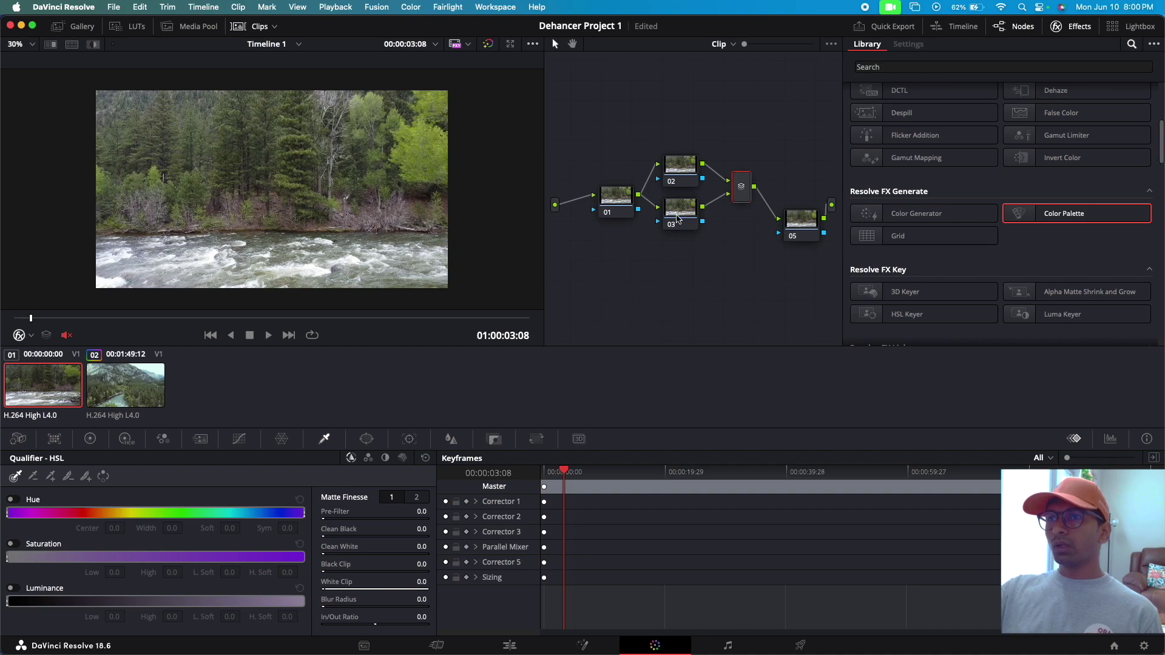
Align nodes 01, 02, 03, the Parallel Mixer and node 05 into a neat row.
left_click_drag(795, 222, 786, 186)
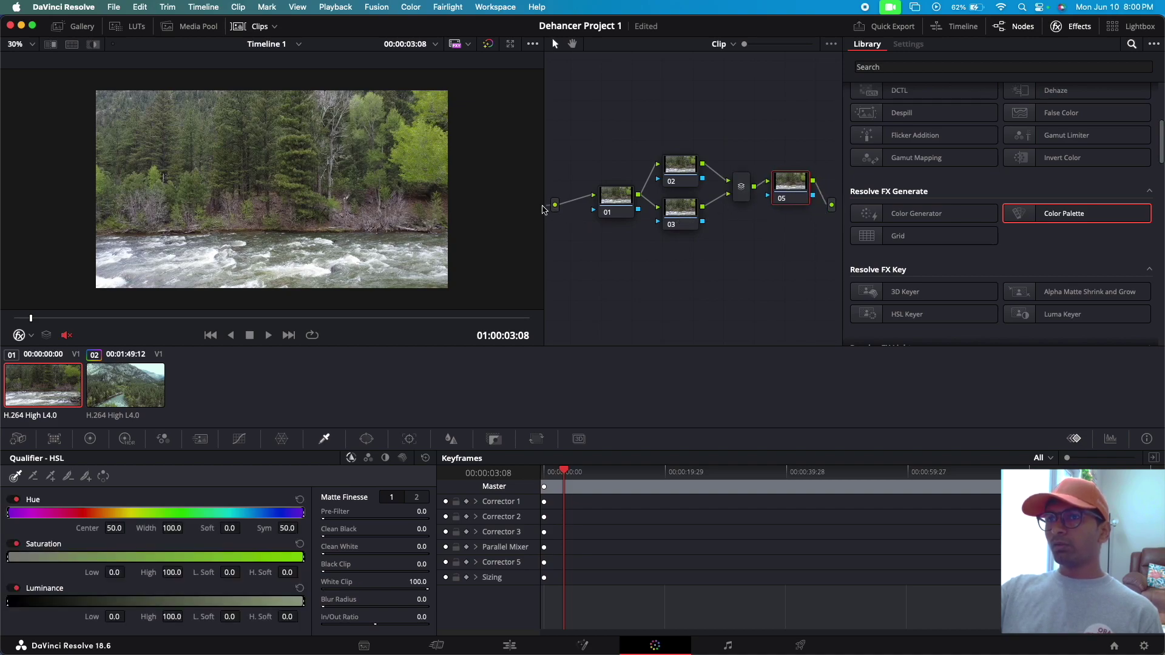
left_click_drag(622, 206, 604, 205)
left_click_drag(678, 173, 652, 161)
left_click_drag(690, 223, 655, 231)
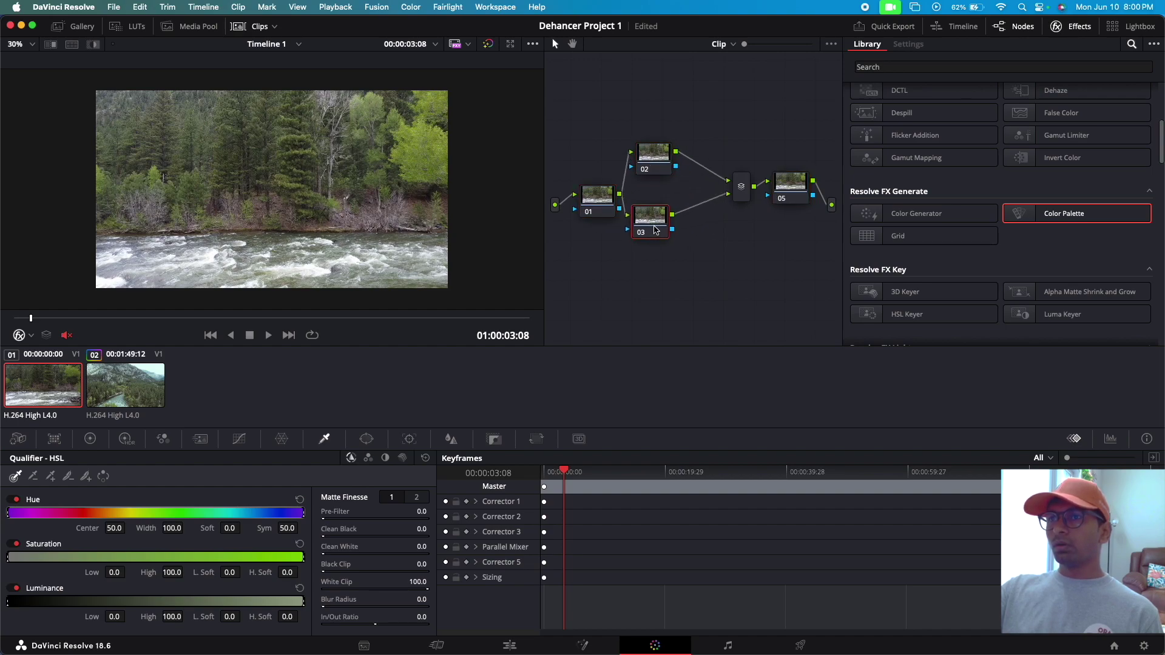
left_click_drag(746, 190, 704, 190)
left_click_drag(791, 189, 751, 162)
Add serial node 06 after node 05 and line both up with the mixer.
right_click(751, 162)
mouse_move(797, 226)
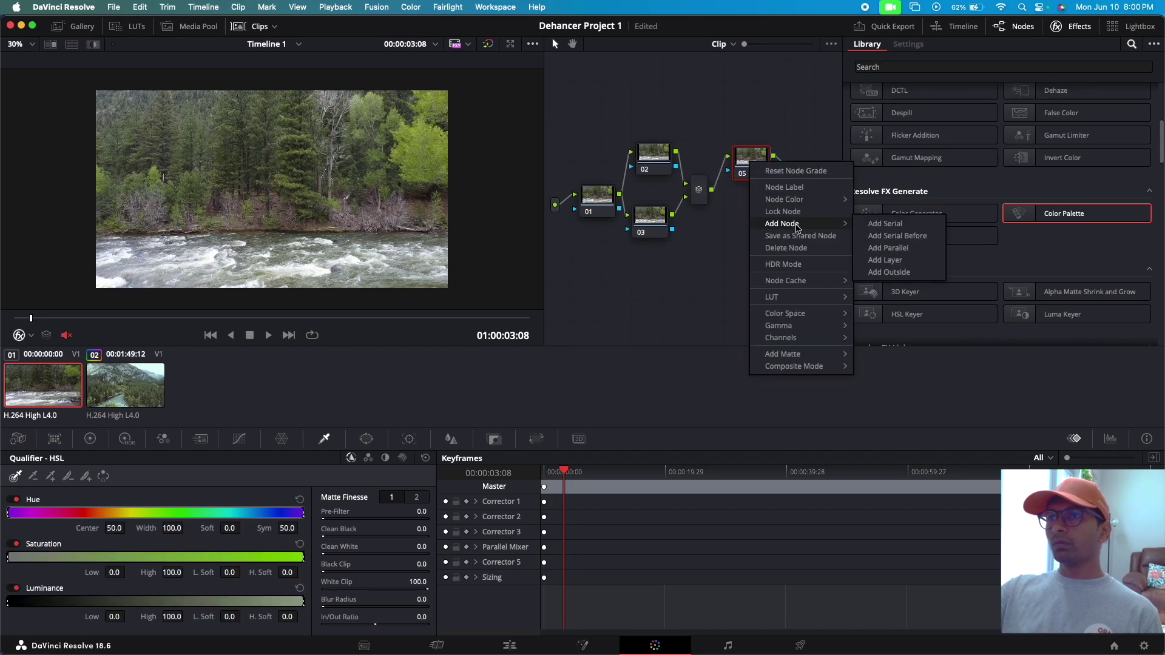
left_click(885, 223)
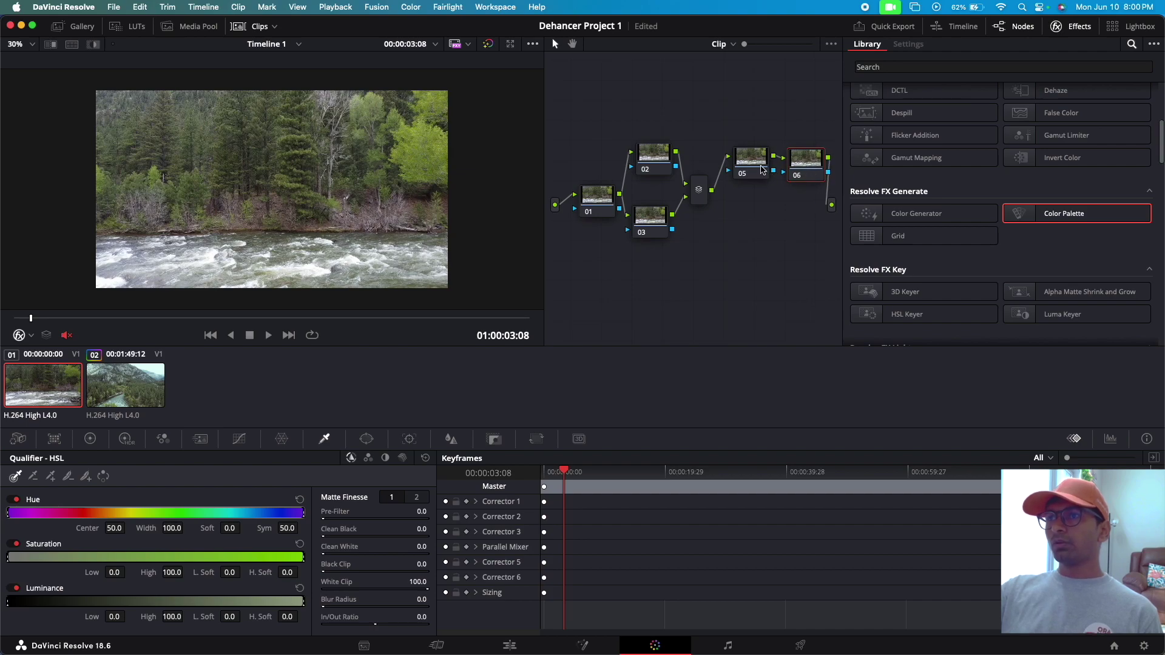
left_click_drag(763, 170, 750, 193)
left_click_drag(820, 166, 812, 183)
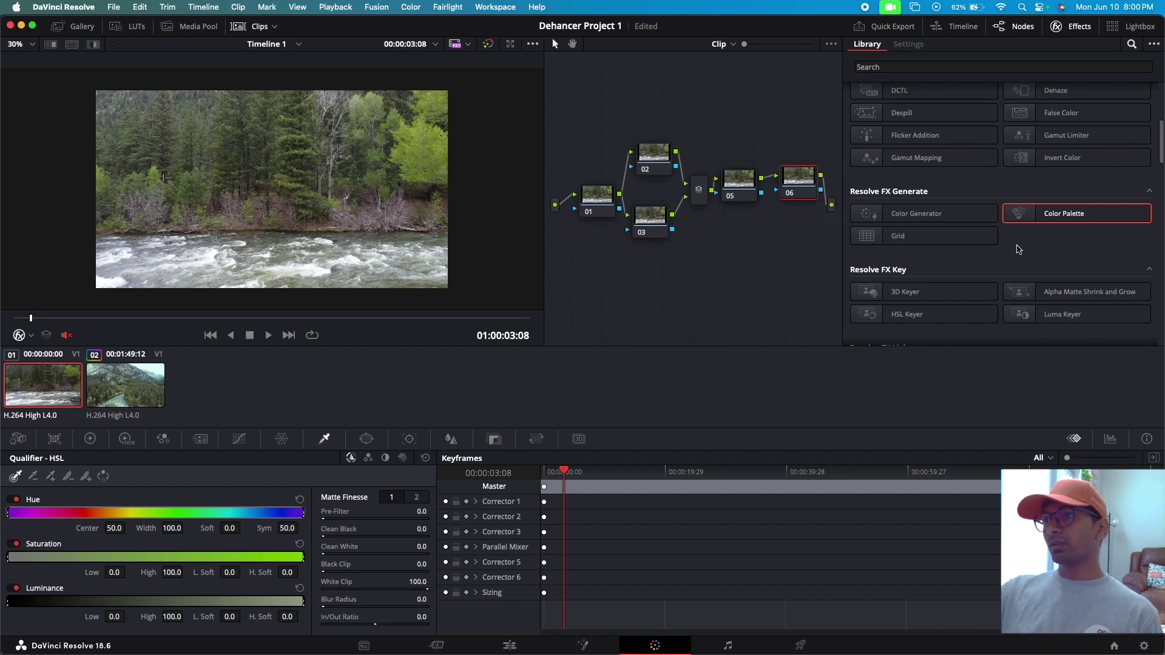
Label node 02 WB and node 03 SAT.
left_click(654, 168)
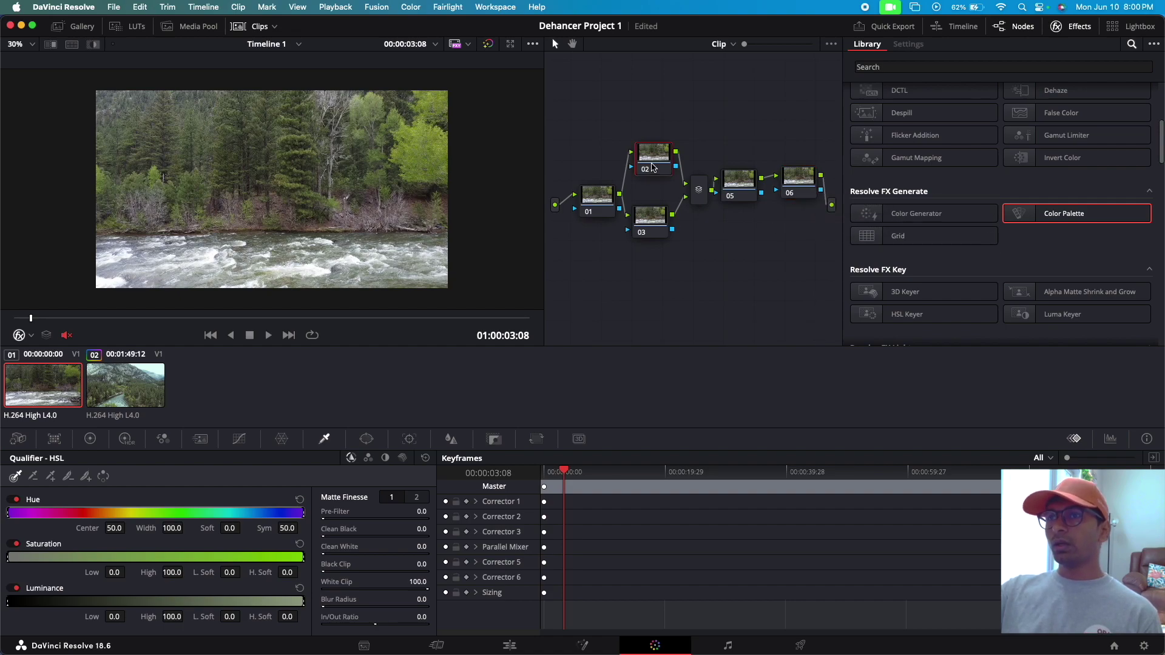
right_click(654, 165)
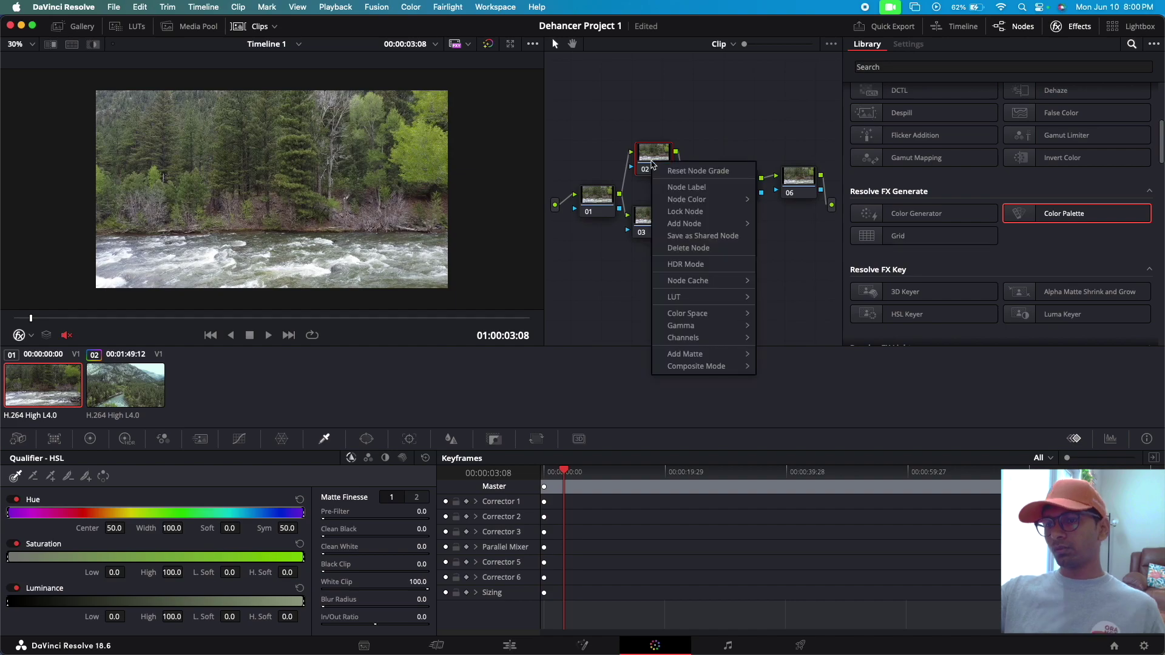
left_click(699, 187)
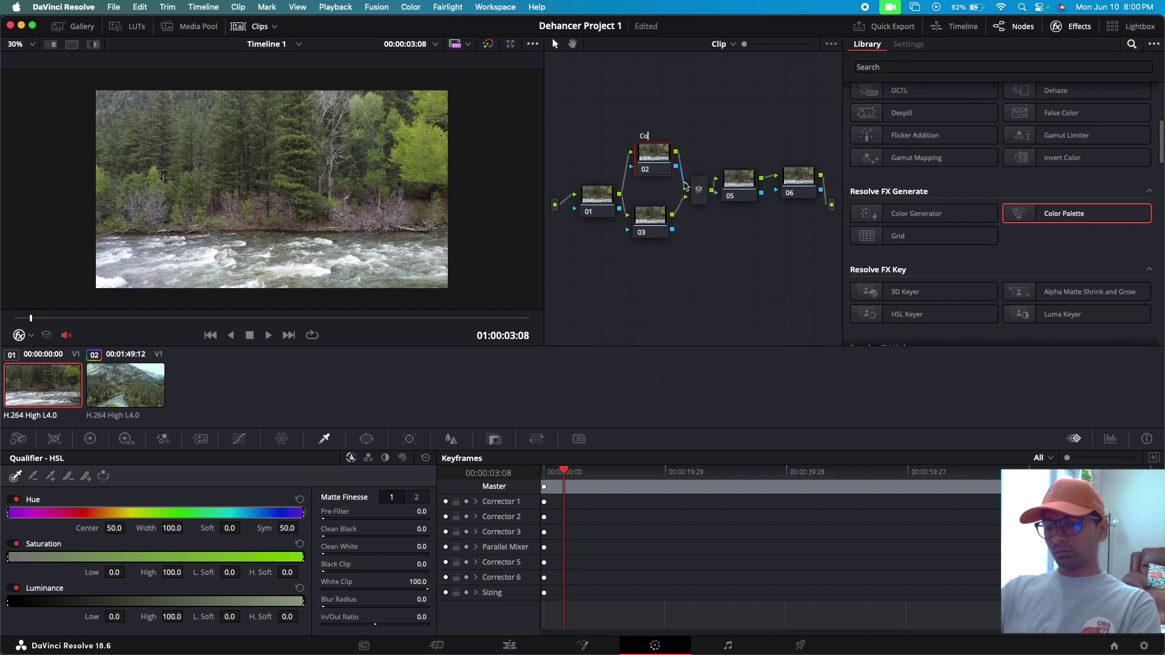
type("Color Ba")
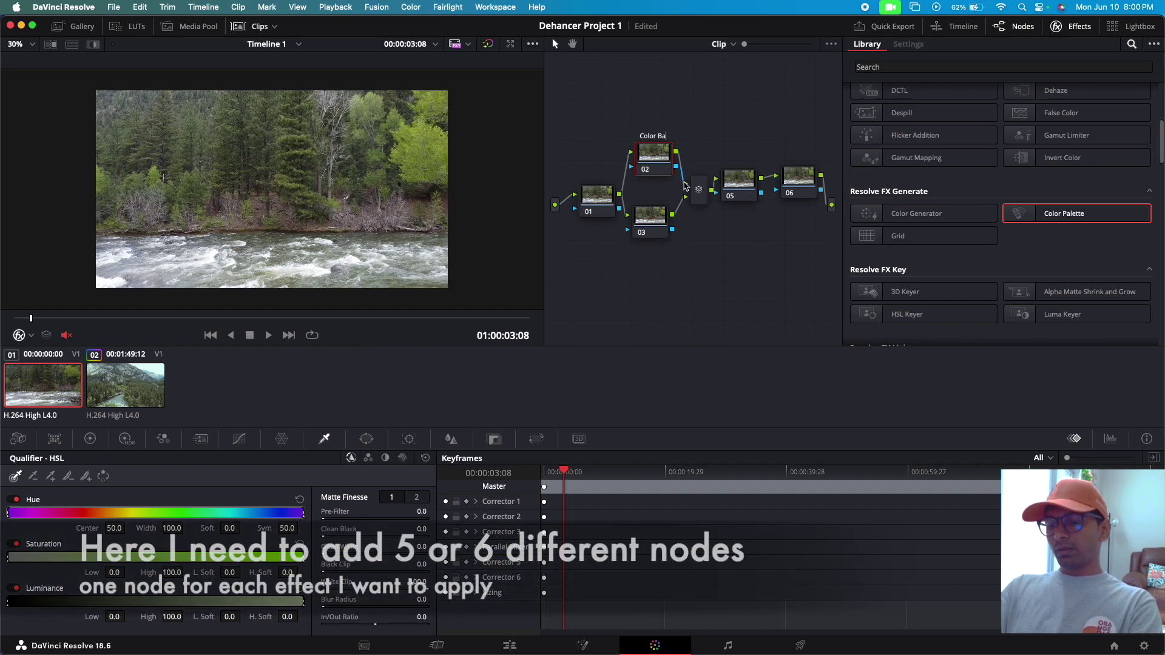
key("BackSpace")
key("BackSpace")
key("BackSpace")
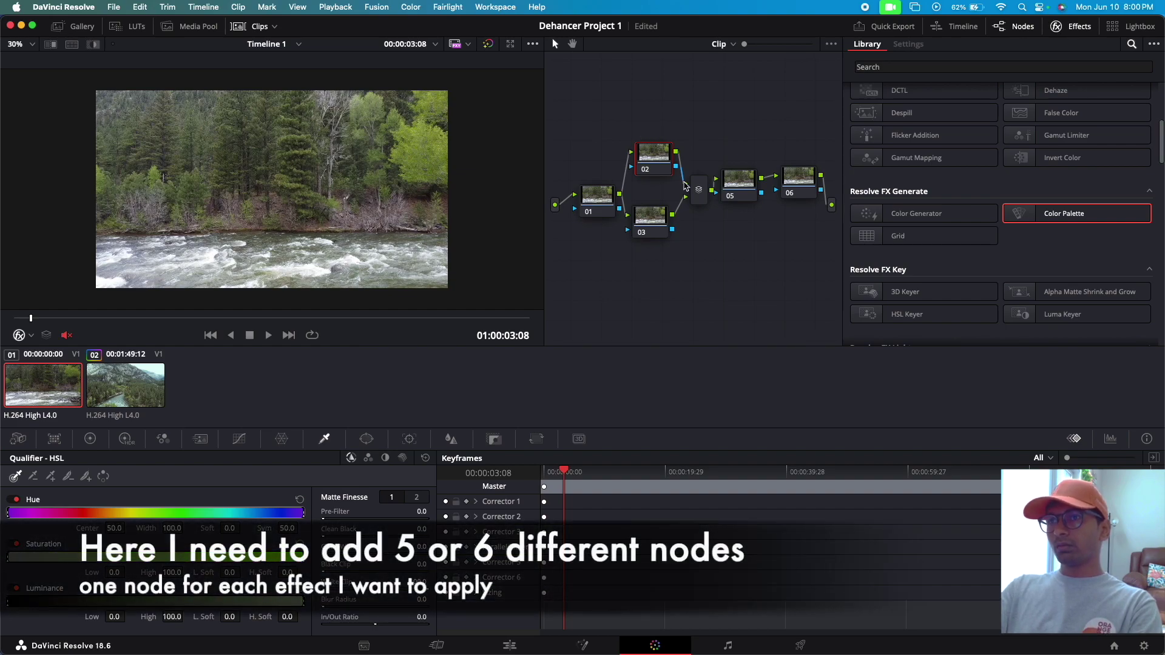
right_click(642, 218)
left_click(666, 239)
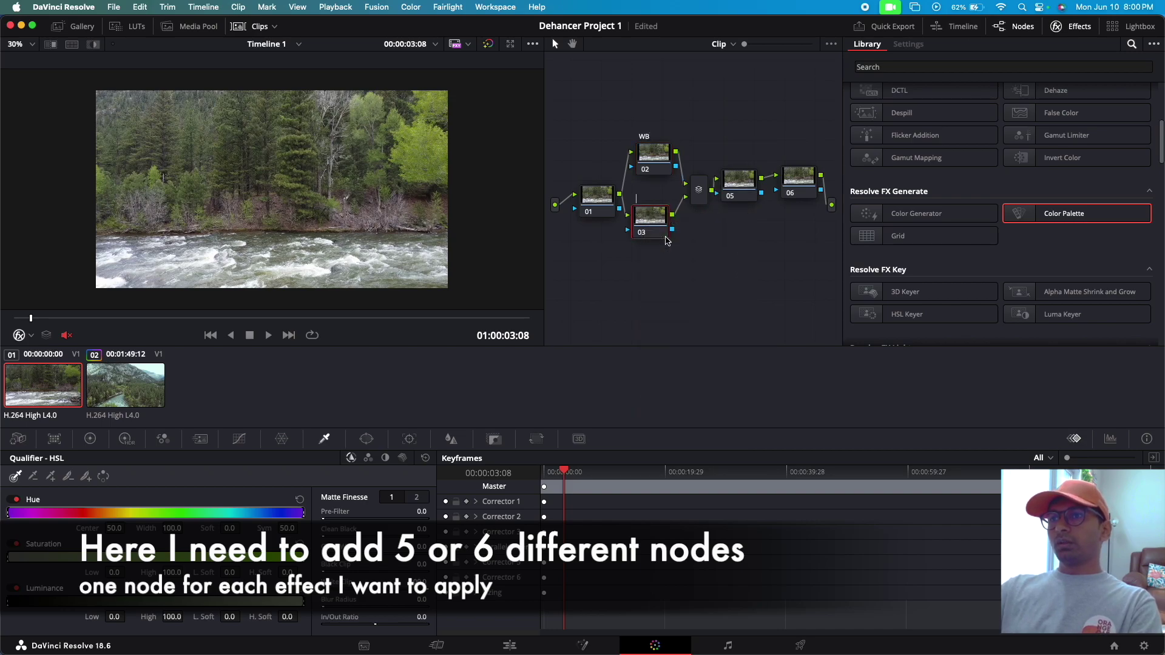
type("SAT")
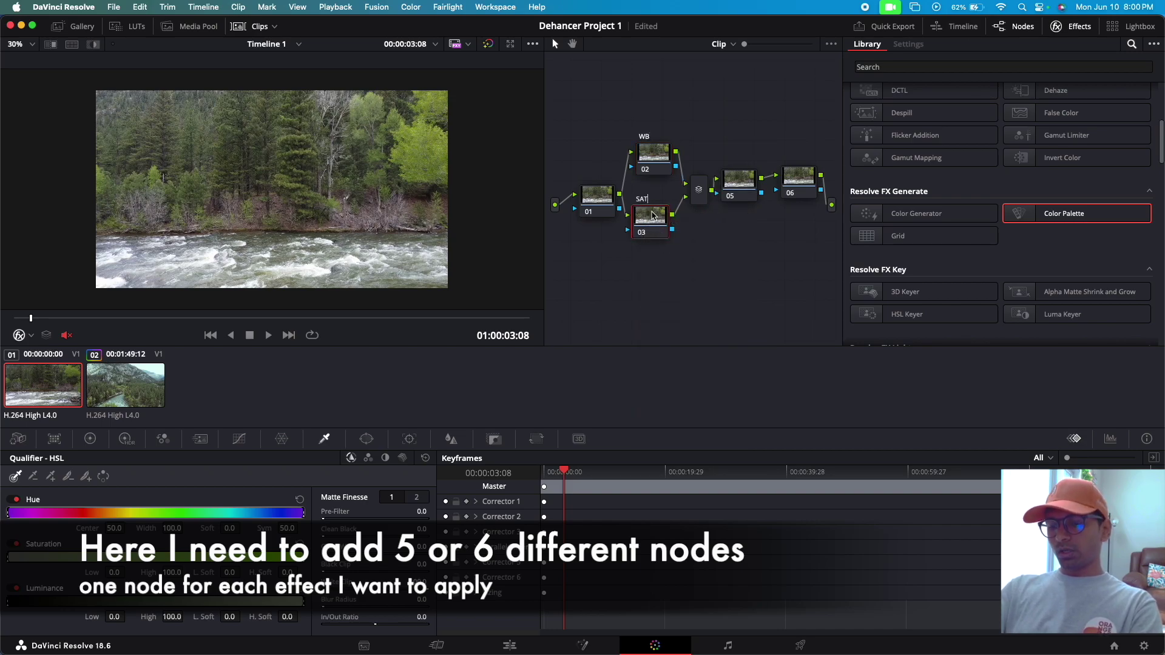
Label node 05 VIB and start labelling node 06.
right_click(732, 178)
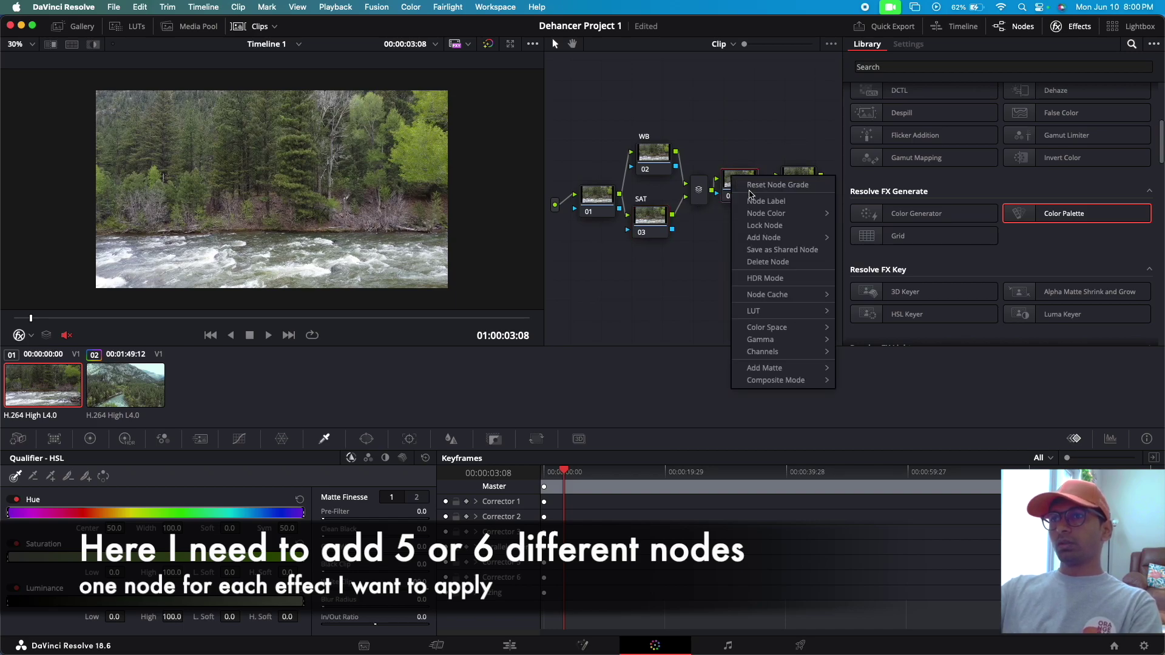
left_click(741, 183)
type("Vi")
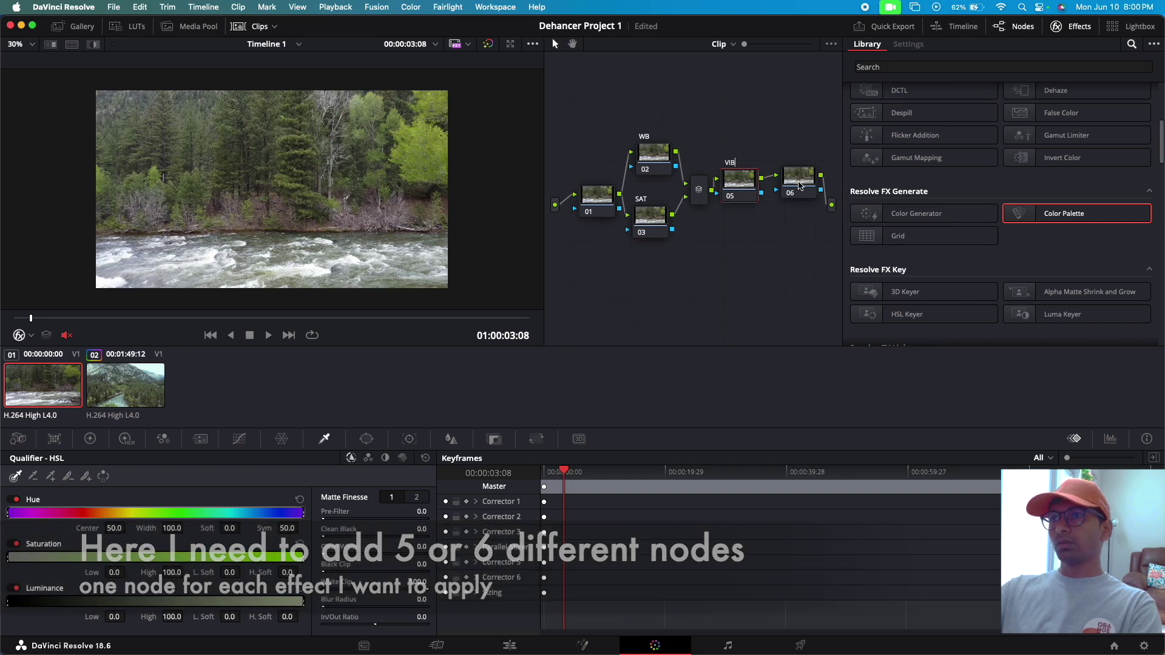
right_click(802, 181)
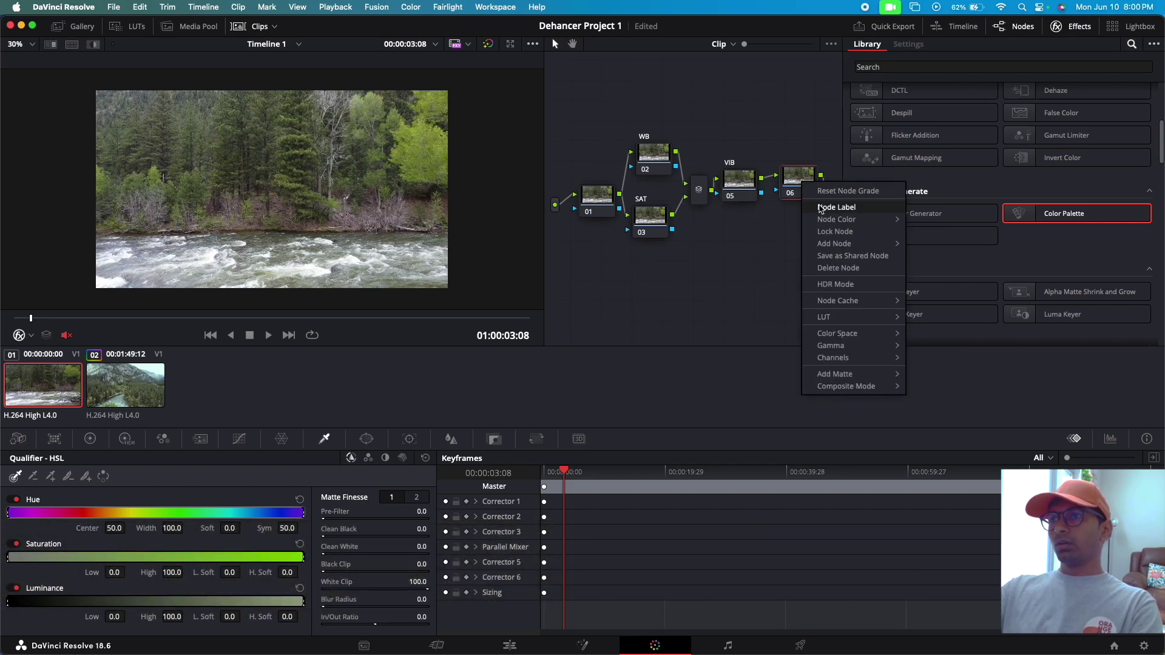
left_click(821, 208)
scroll(950, 224, "down", 2)
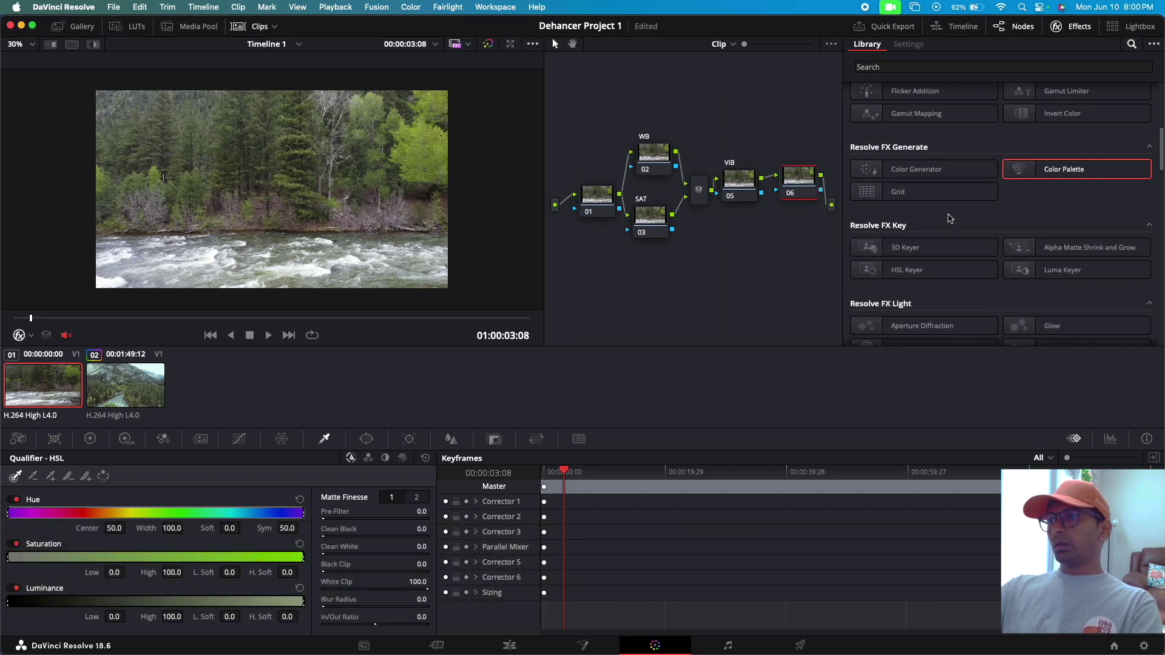
scroll(951, 225, "down", 10)
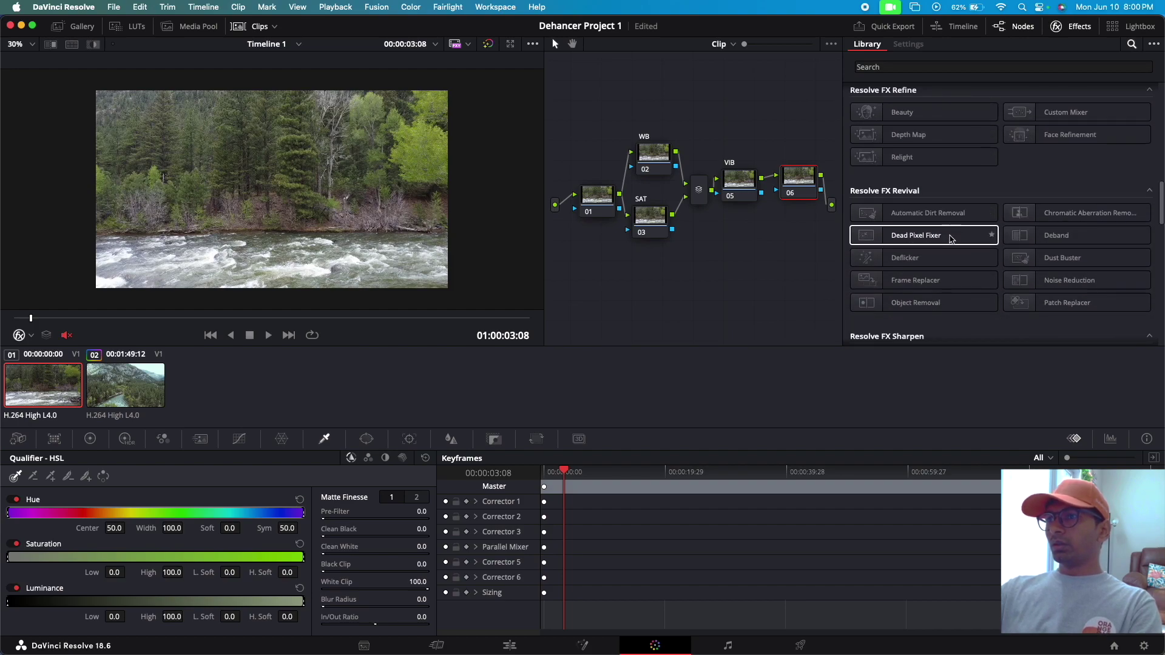
scroll(957, 292, "down", 3)
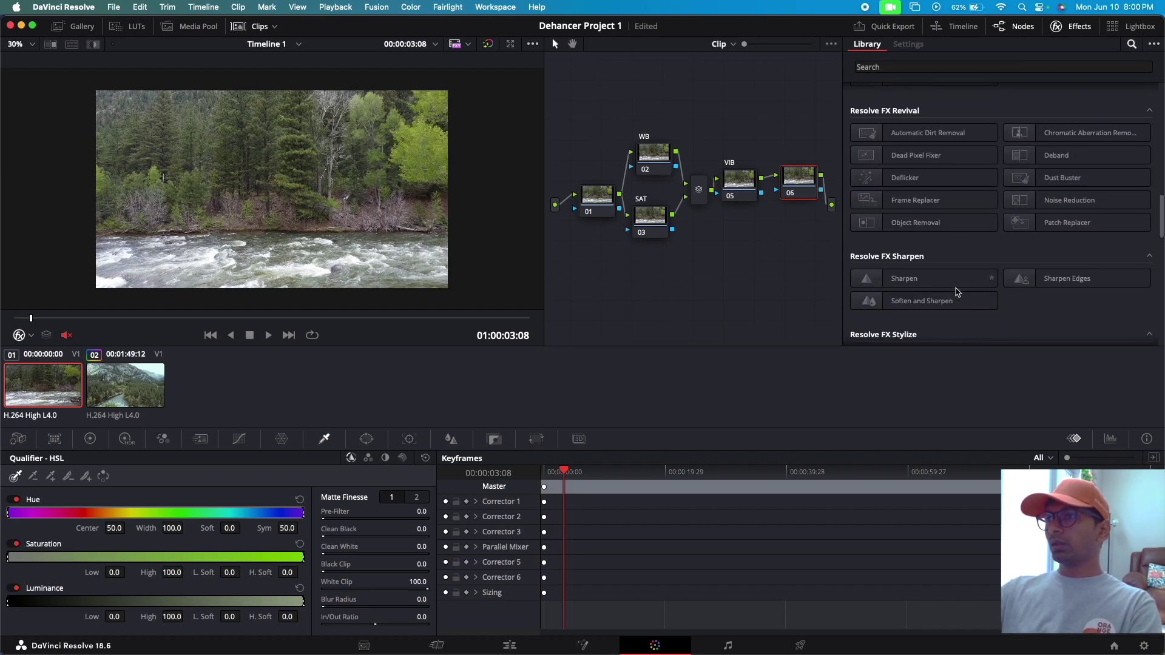
scroll(957, 293, "down", 6)
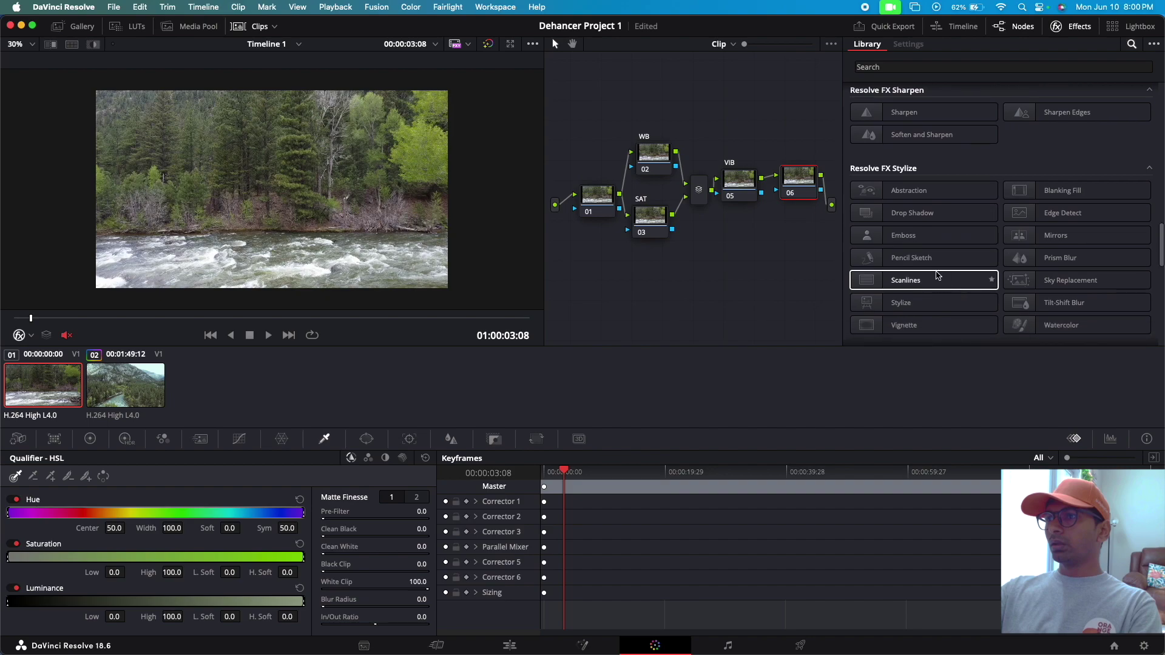
scroll(969, 279, "down", 6)
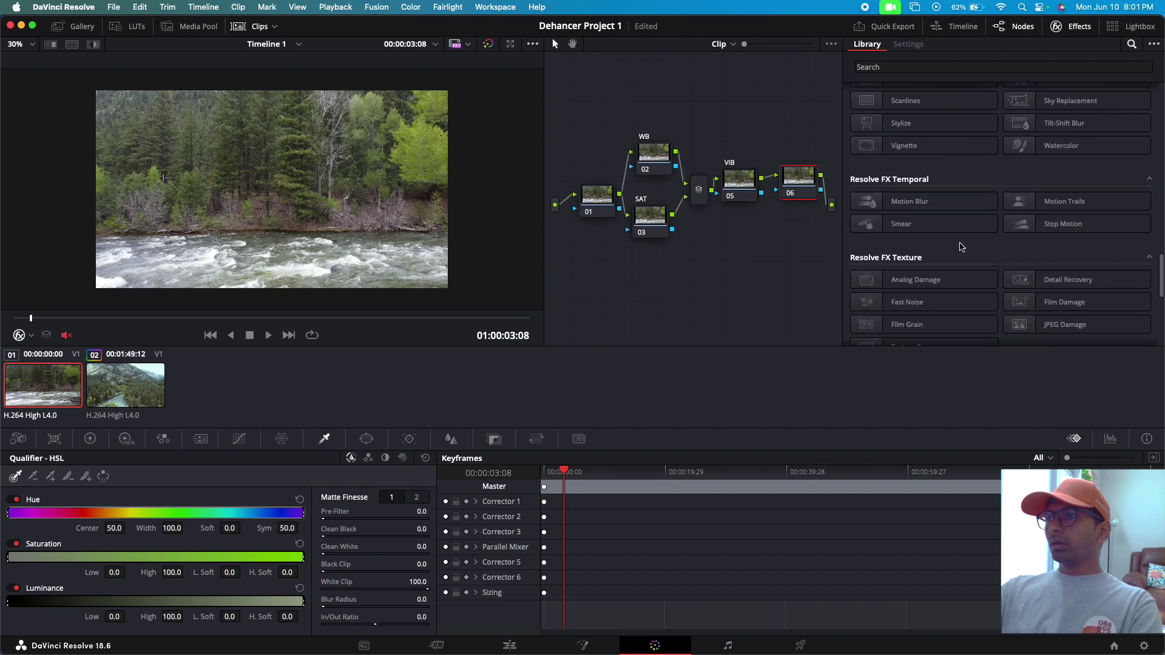
scroll(962, 247, "down", 8)
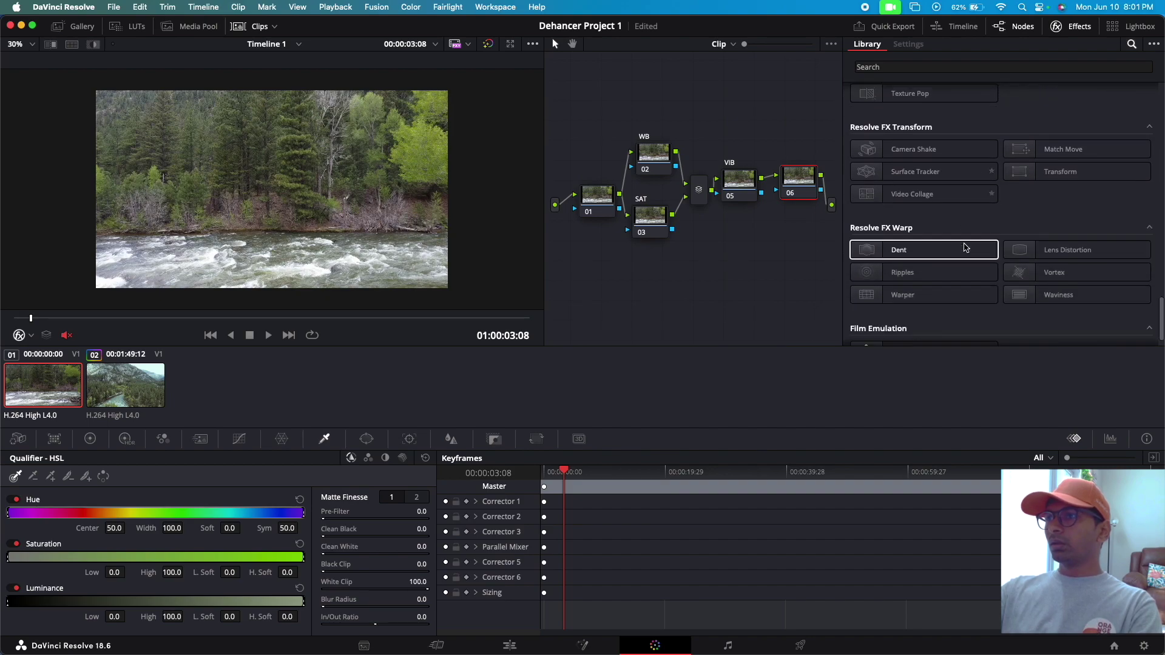
scroll(966, 247, "down", 1)
scroll(965, 249, "up", 20)
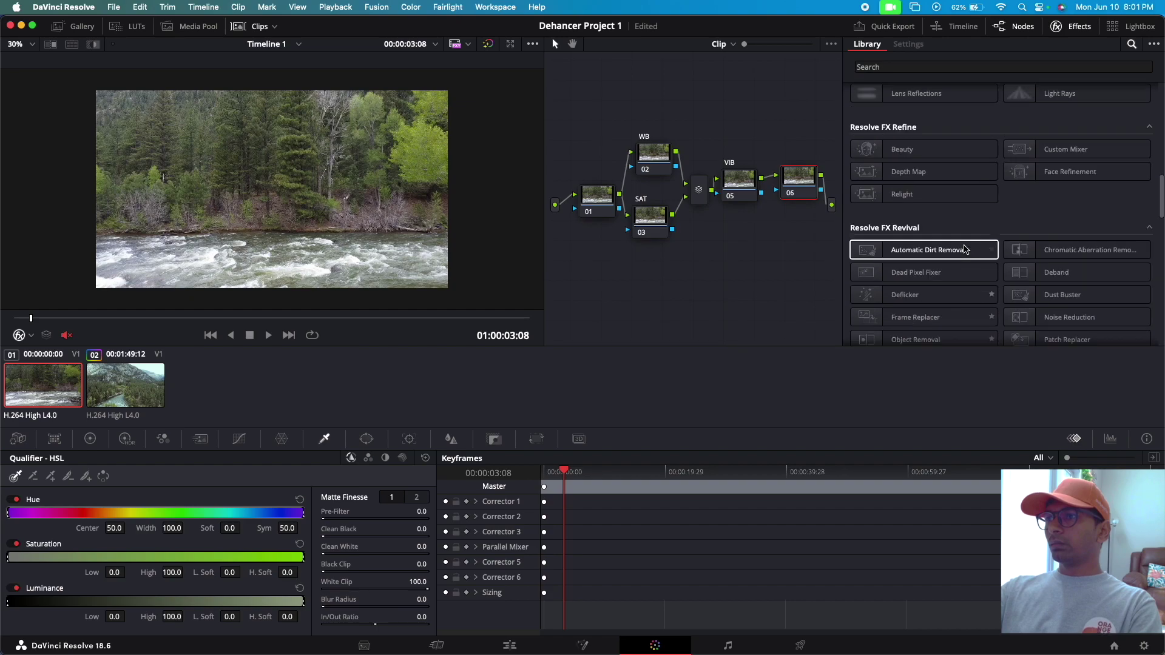
scroll(966, 249, "up", 10)
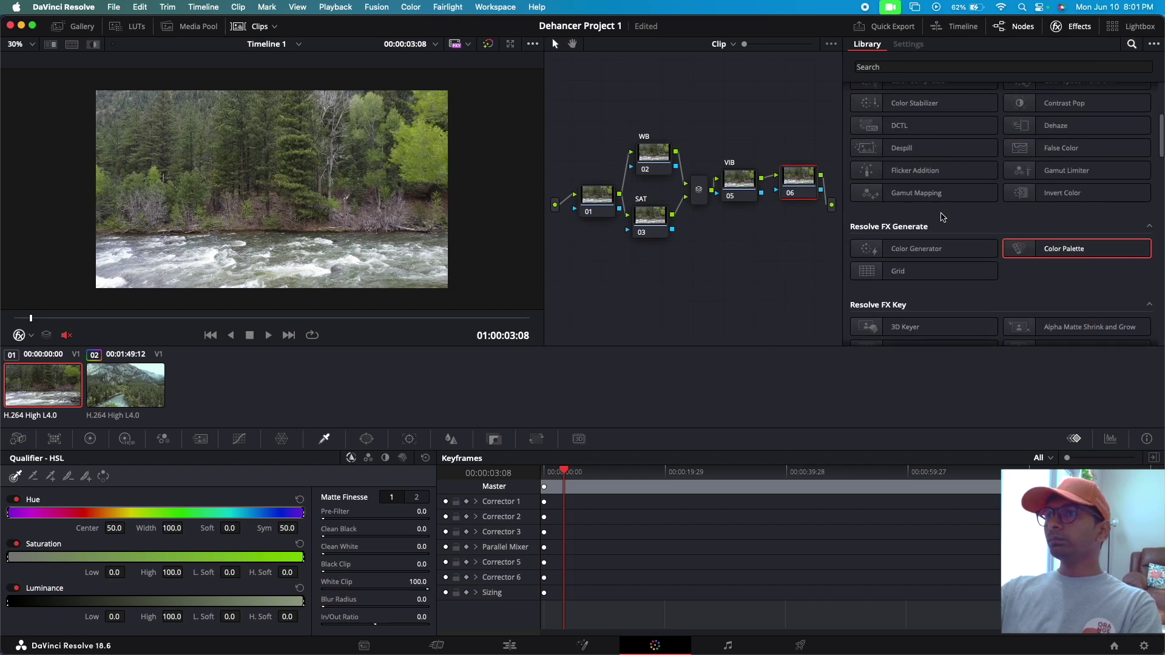
scroll(943, 217, "up", 5)
scroll(942, 219, "up", 1)
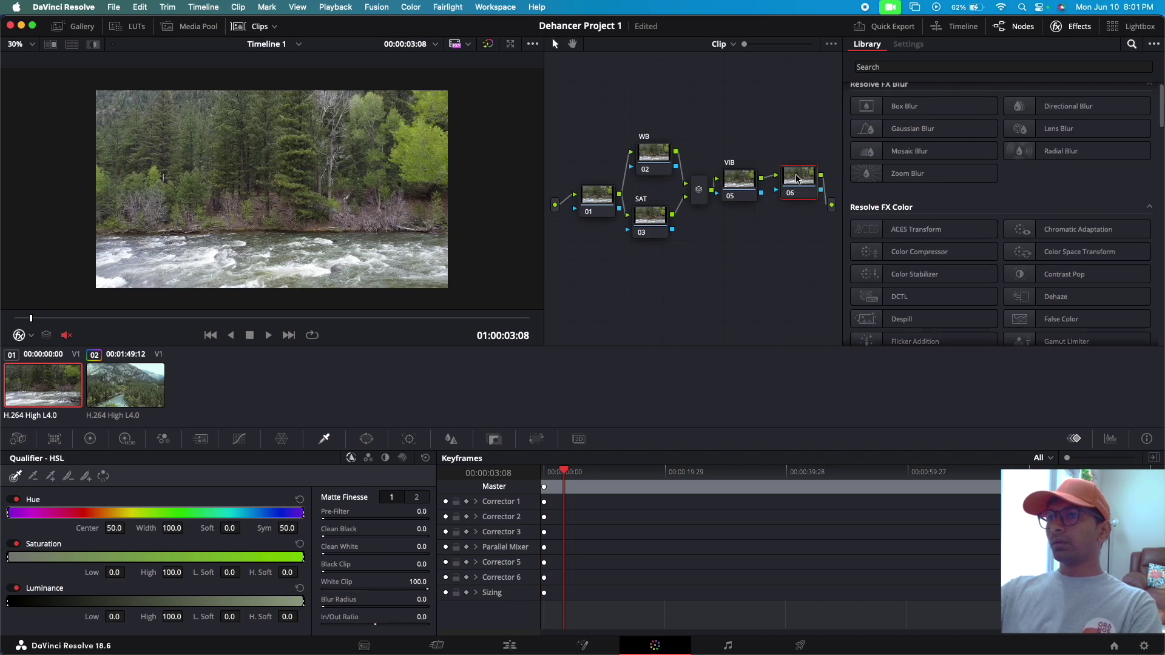
Label node 06 CST and node 01 NOISE RED.
type("CST")
key("Return")
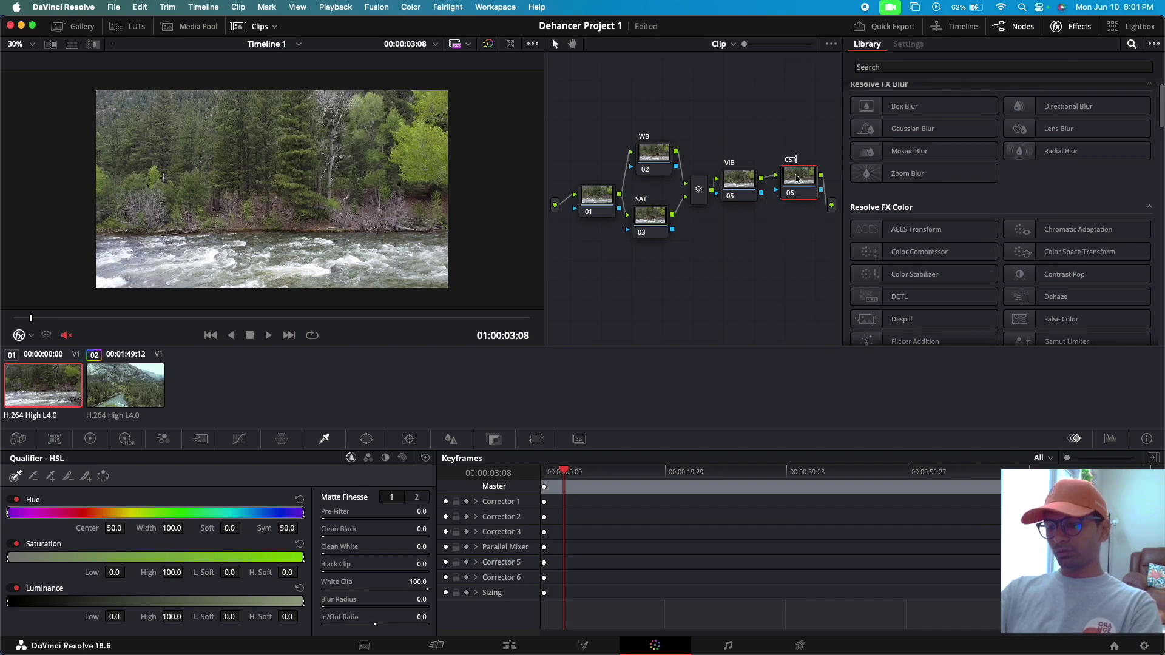
left_click(584, 200)
right_click(588, 199)
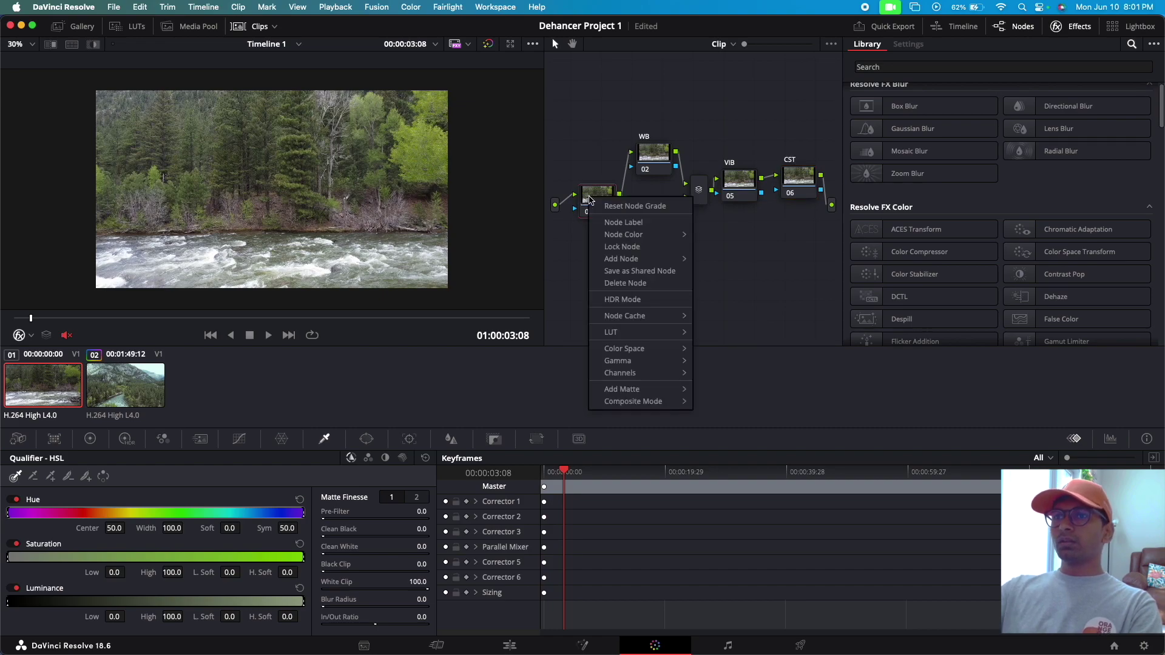
left_click(613, 222)
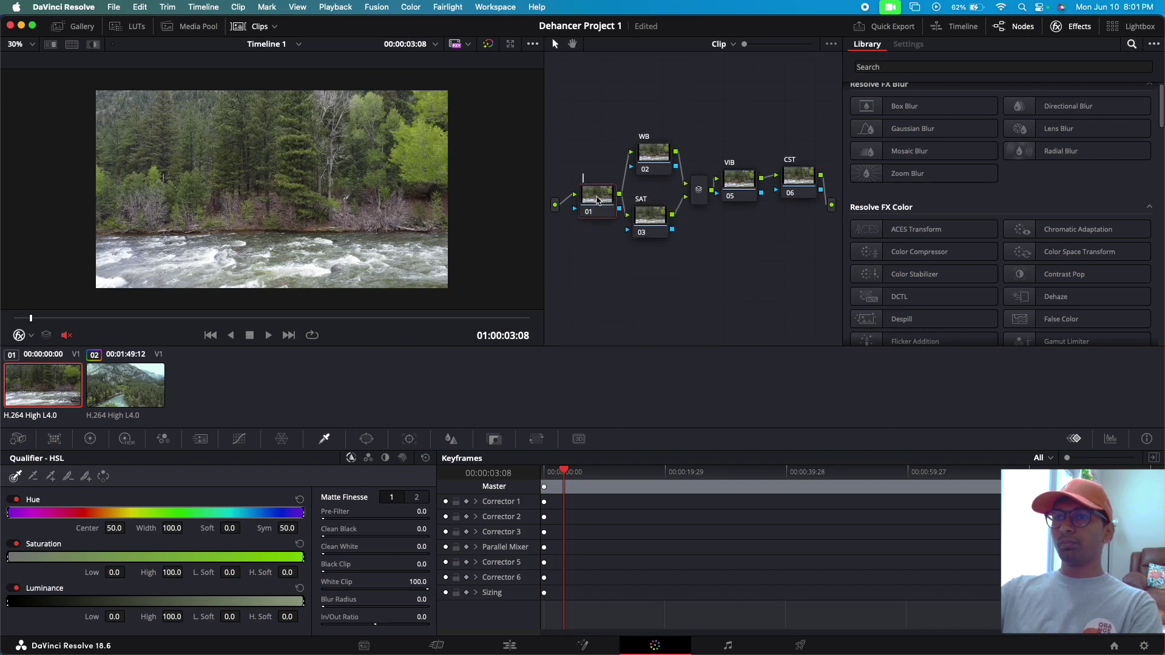
type("NOISE RED")
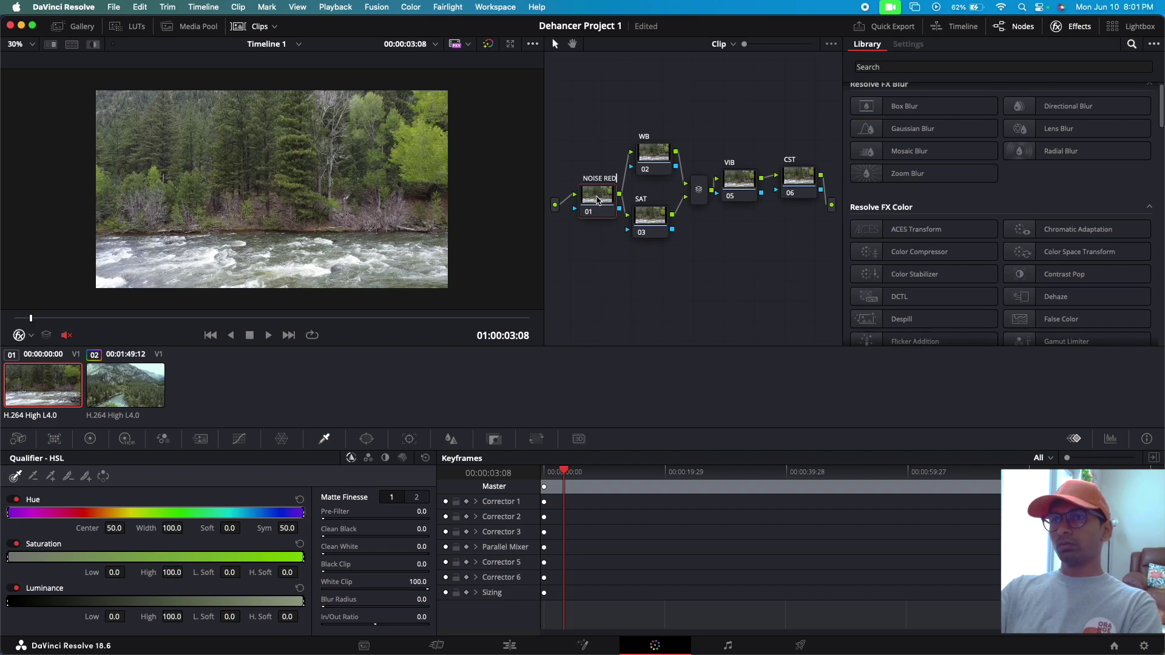
key("Return")
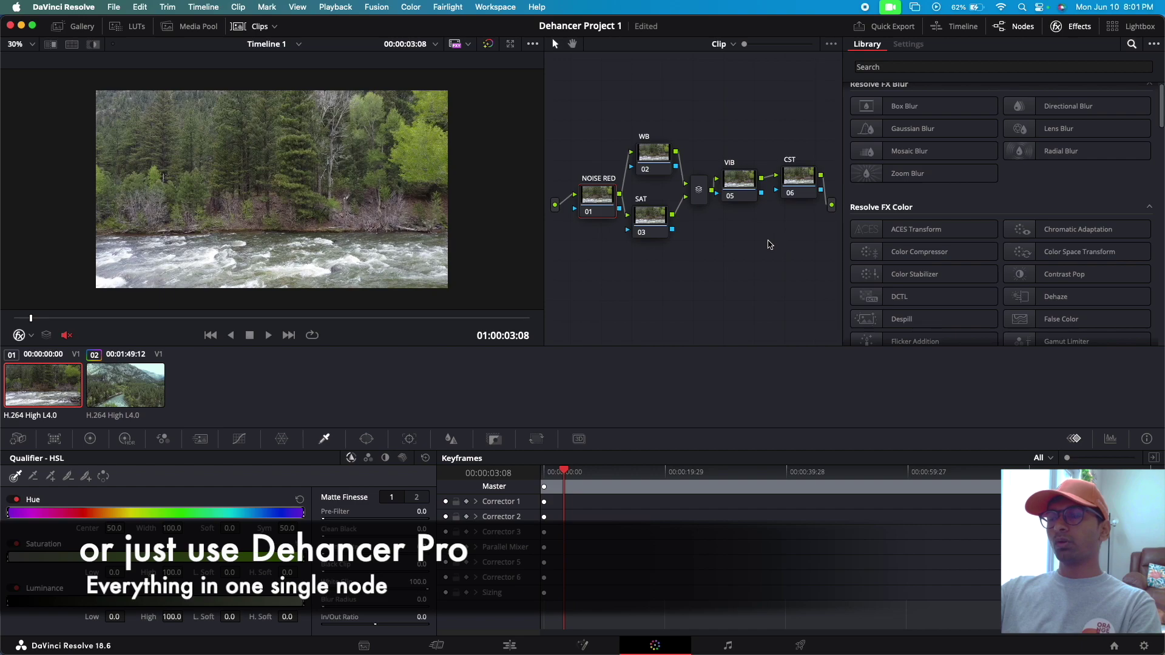
Delete nodes 02–06 and move node 01 to the centre of the graph.
left_click_drag(812, 268, 641, 161)
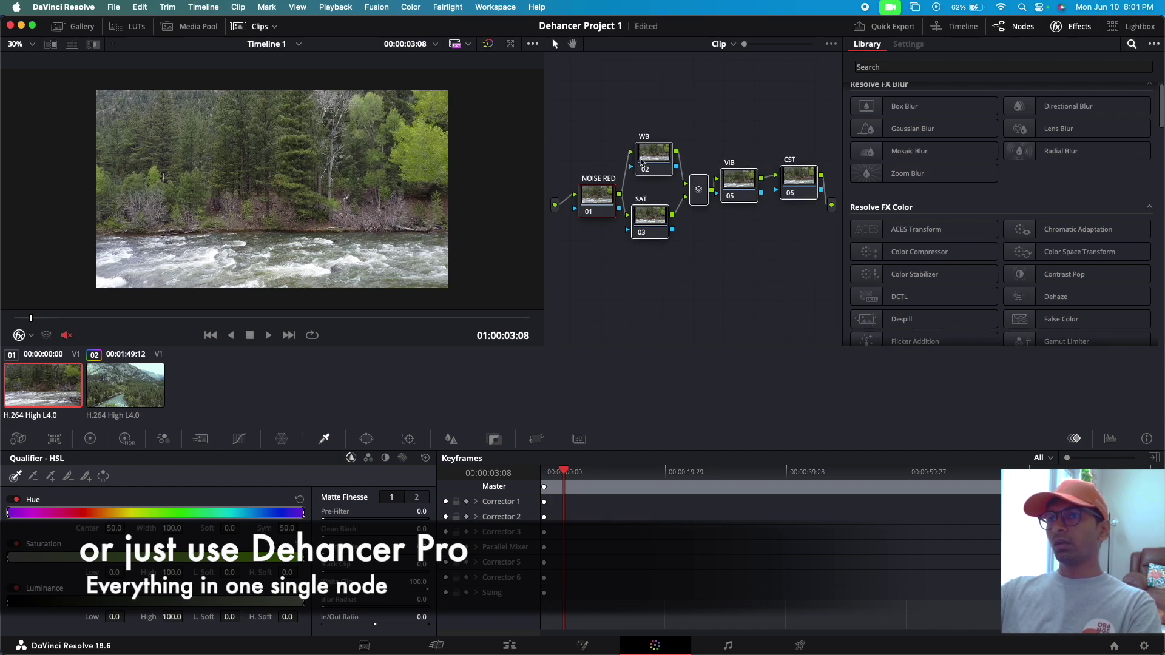
key("Delete")
left_click_drag(605, 198, 665, 190)
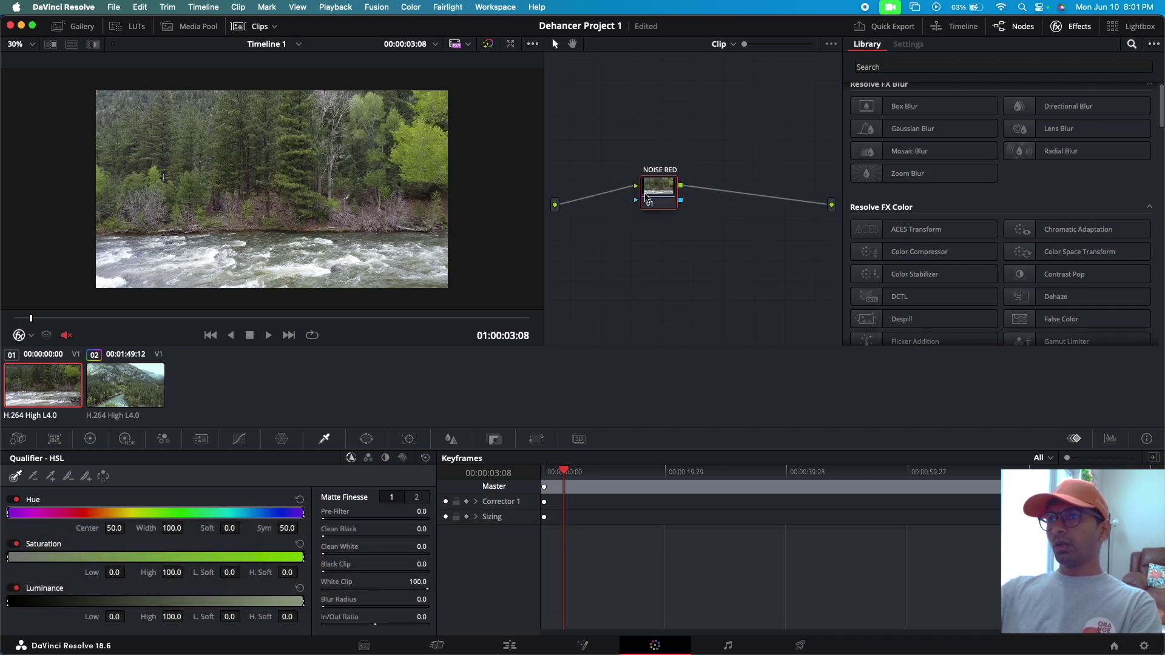
Rename node 01 from NOISE RED to DEHANCER.
double_click(656, 174)
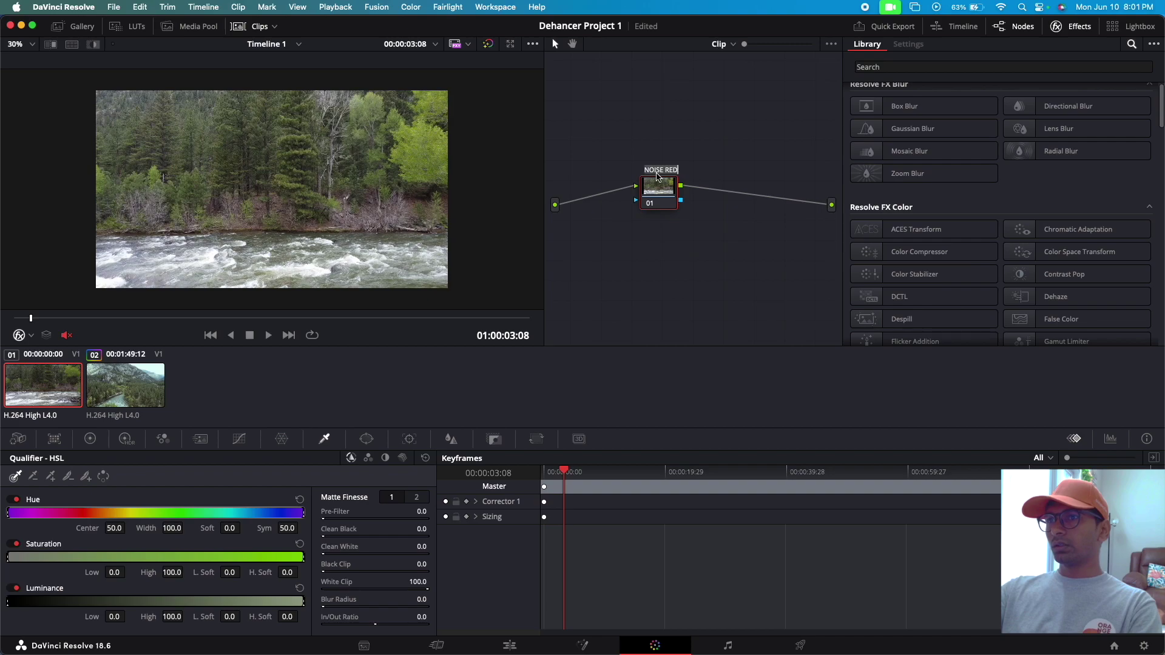
key("BackSpace")
type("DEHANCER")
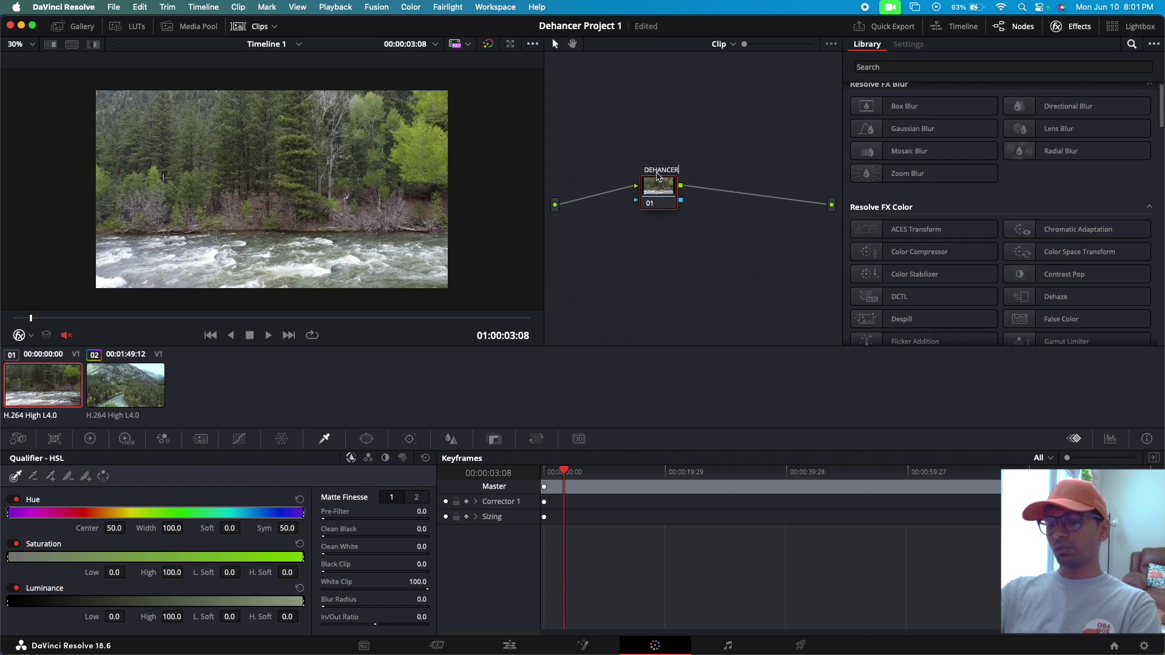
scroll(974, 200, "down", 15)
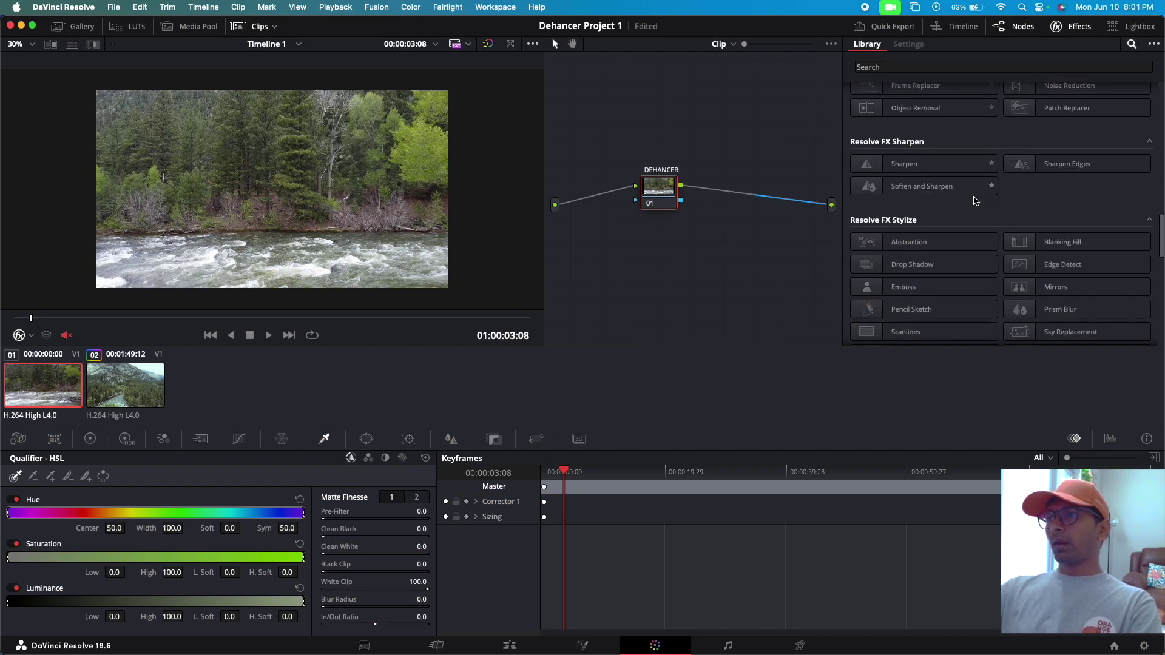
Drag Dehancer Pro 7.2.0 from Film Emulation onto the DEHANCER node.
scroll(978, 200, "down", 5)
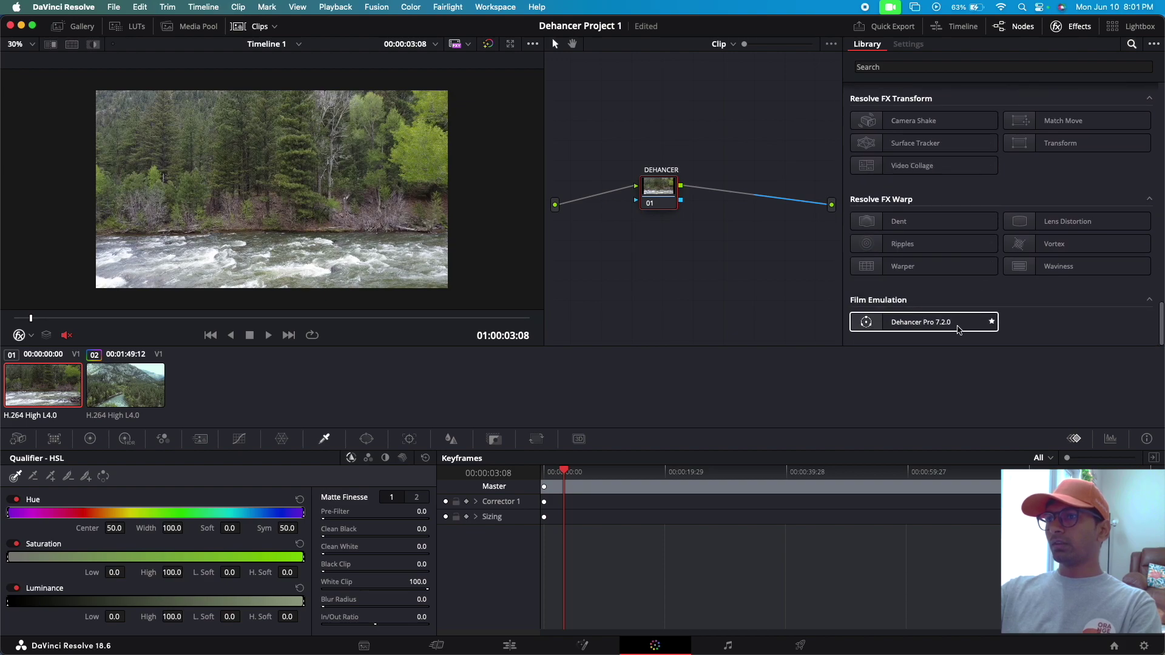
left_click_drag(962, 323, 661, 192)
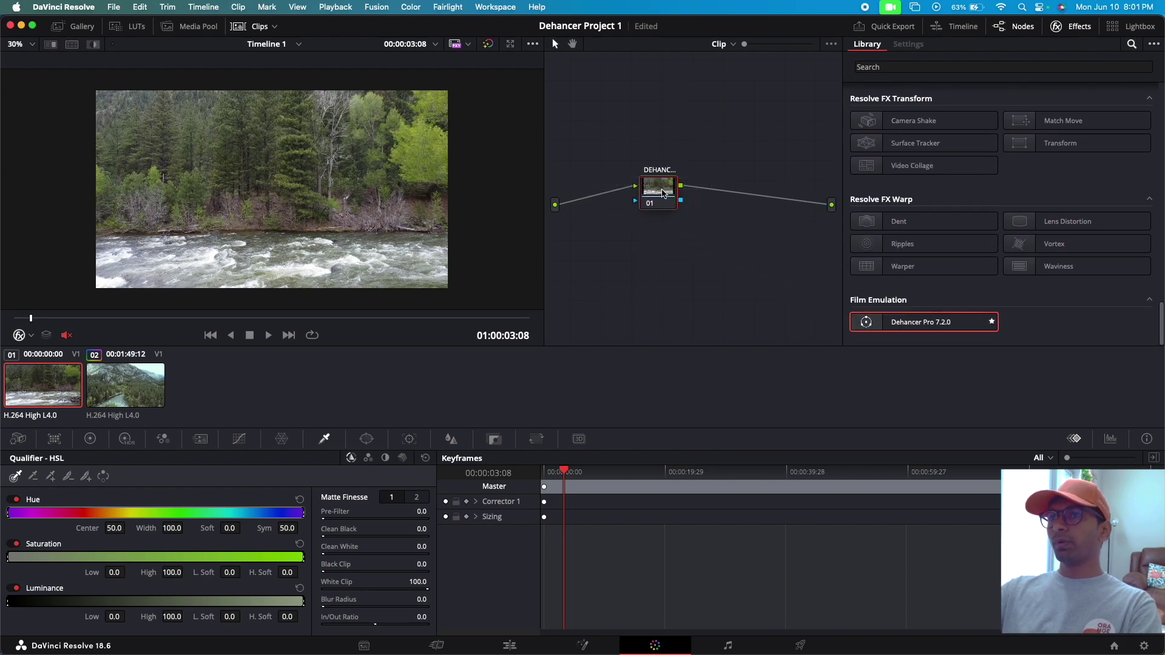
scroll(330, 181, "up", 2)
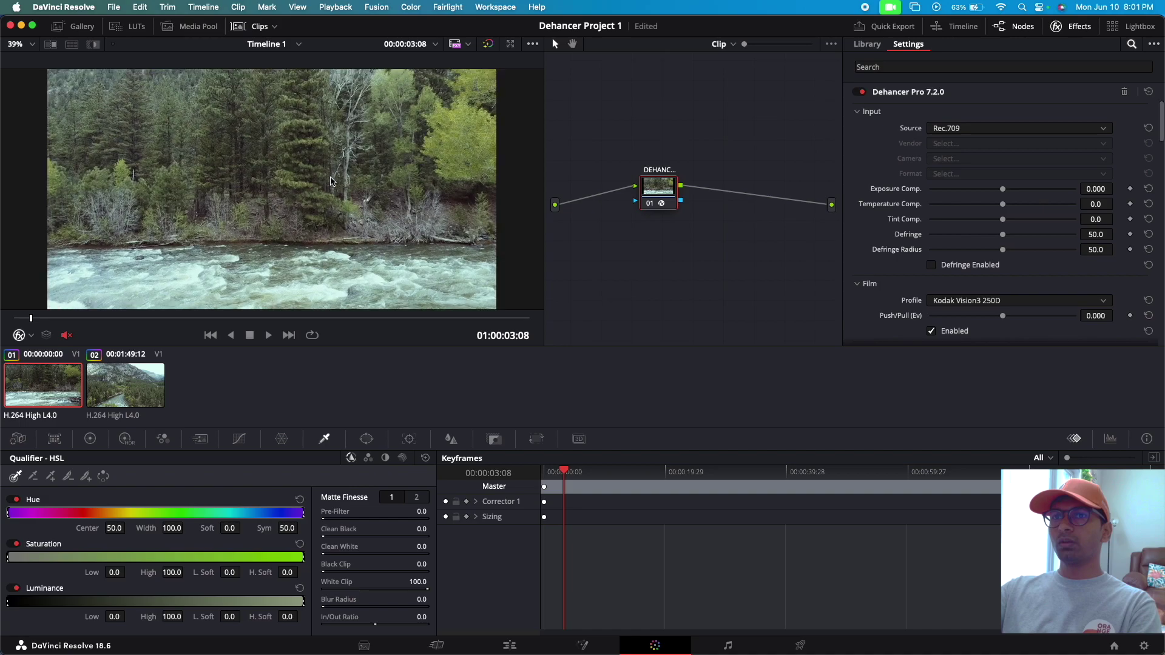
scroll(331, 181, "down", 1)
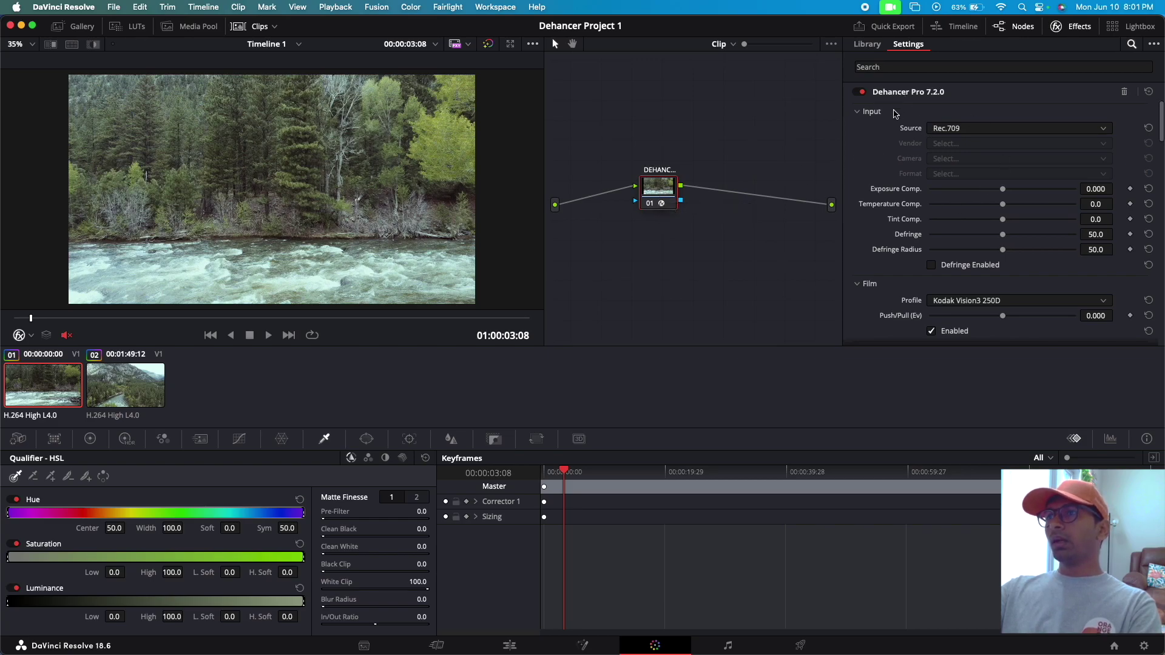
scroll(892, 136, "down", 15)
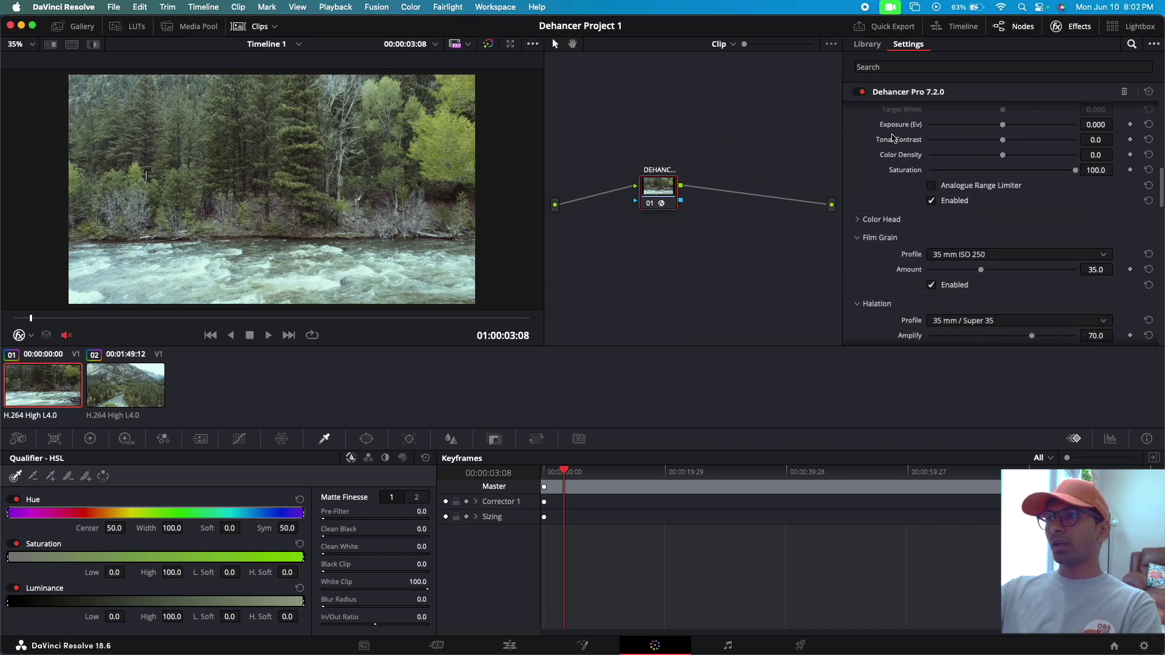
scroll(892, 136, "up", 15)
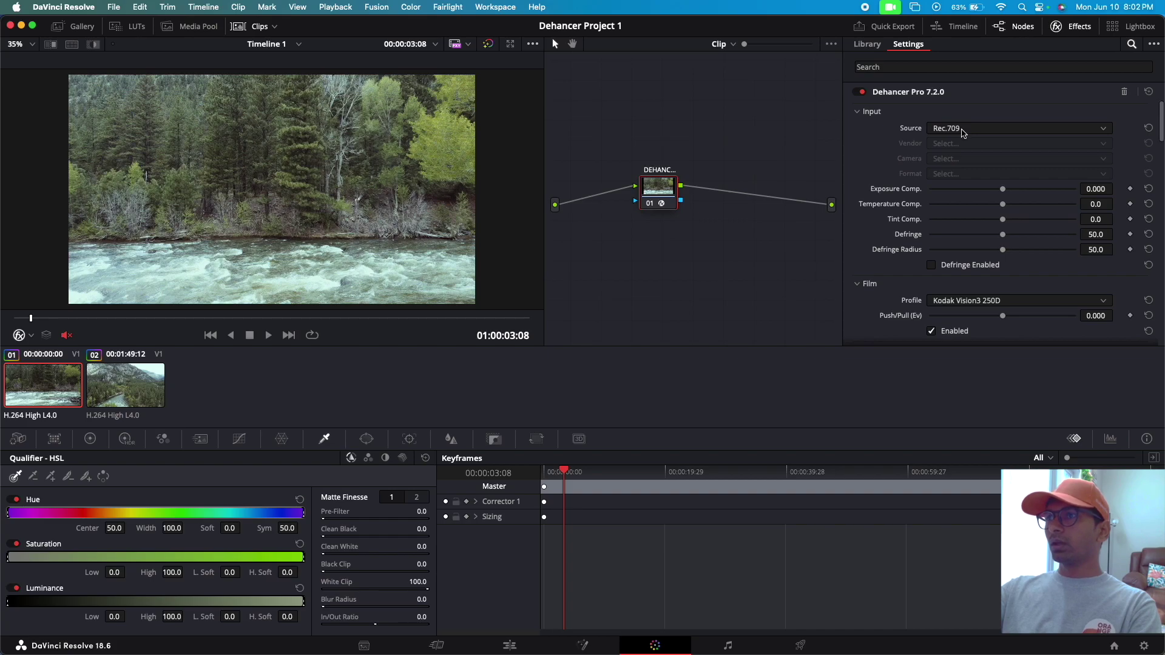
Browse the input source and camera vendor options, then set the source to Cineon Film Log.
left_click(962, 134)
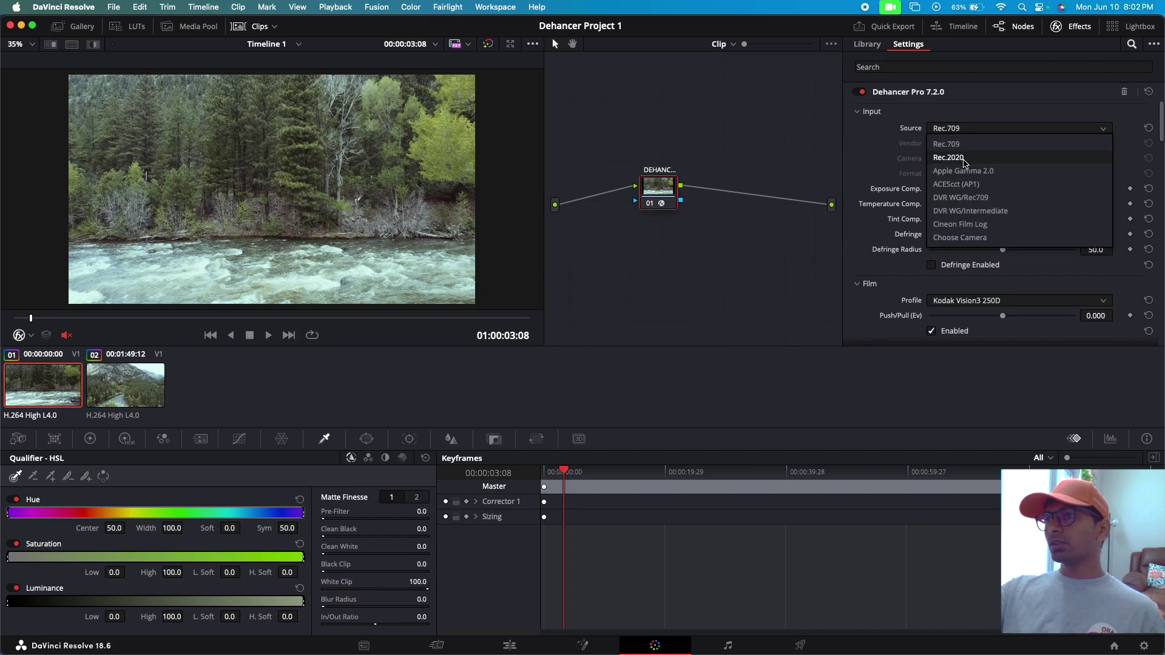
left_click(965, 238)
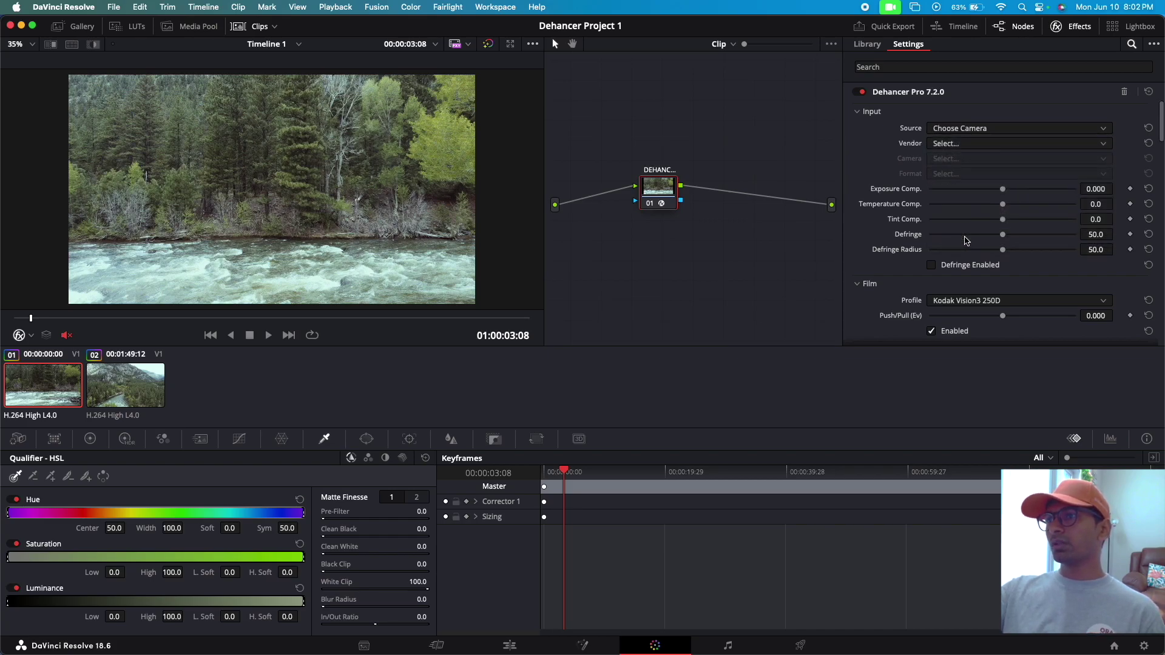
left_click(966, 145)
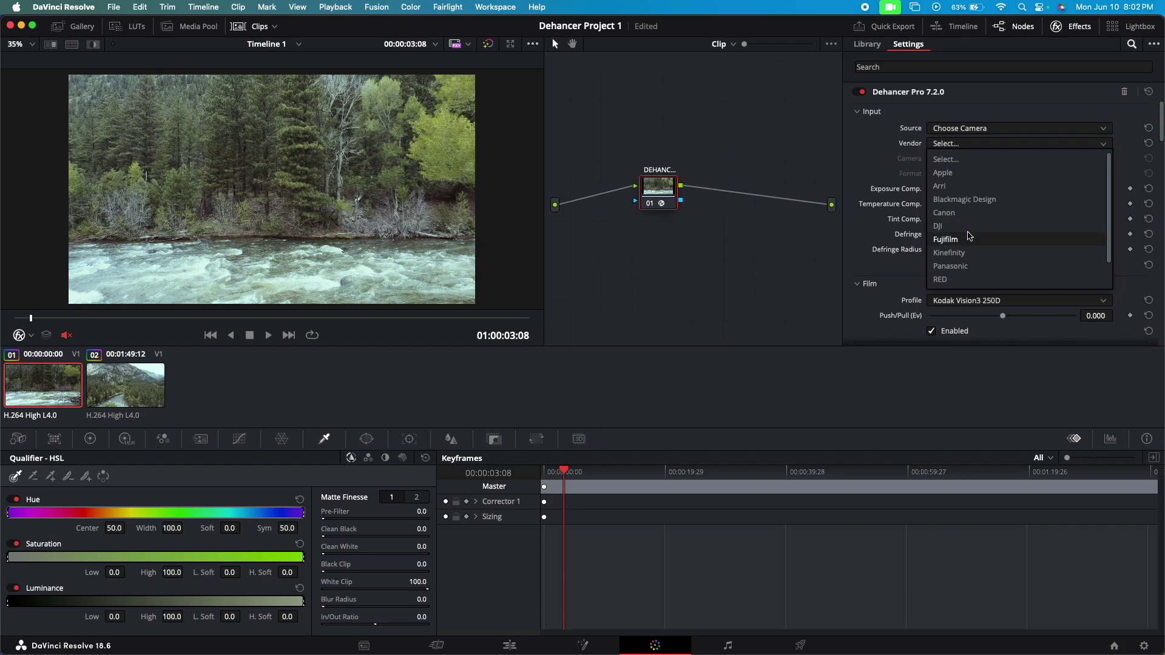
scroll(968, 237, "down", 2)
scroll(971, 183, "up", 2)
left_click(980, 129)
left_click(980, 130)
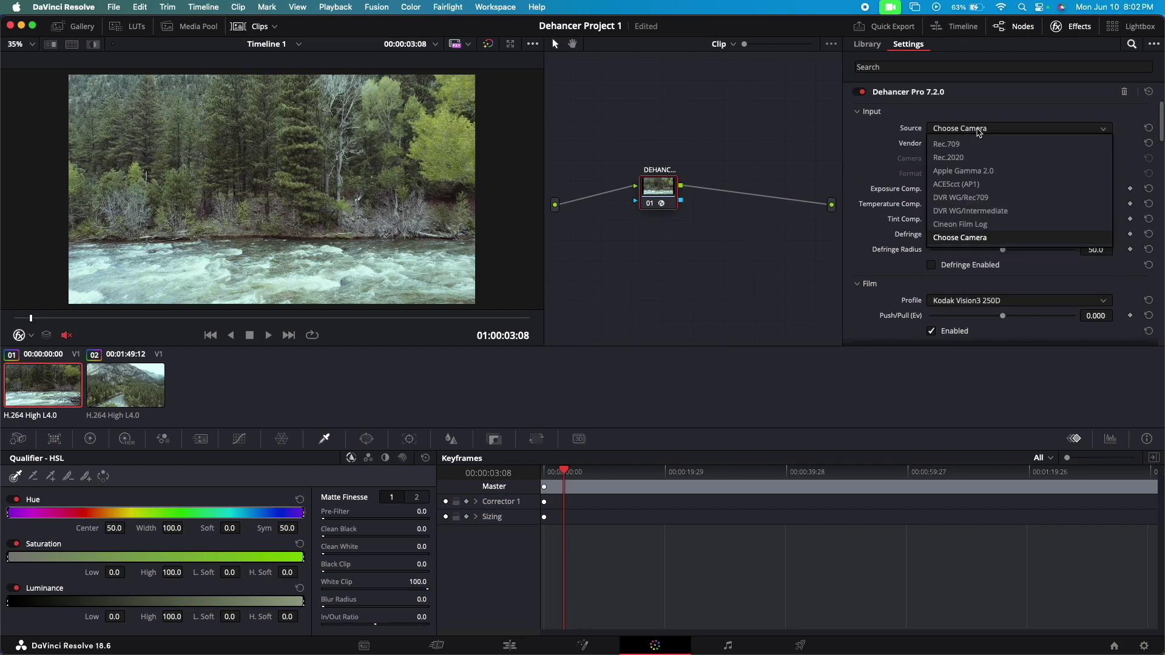
left_click(978, 225)
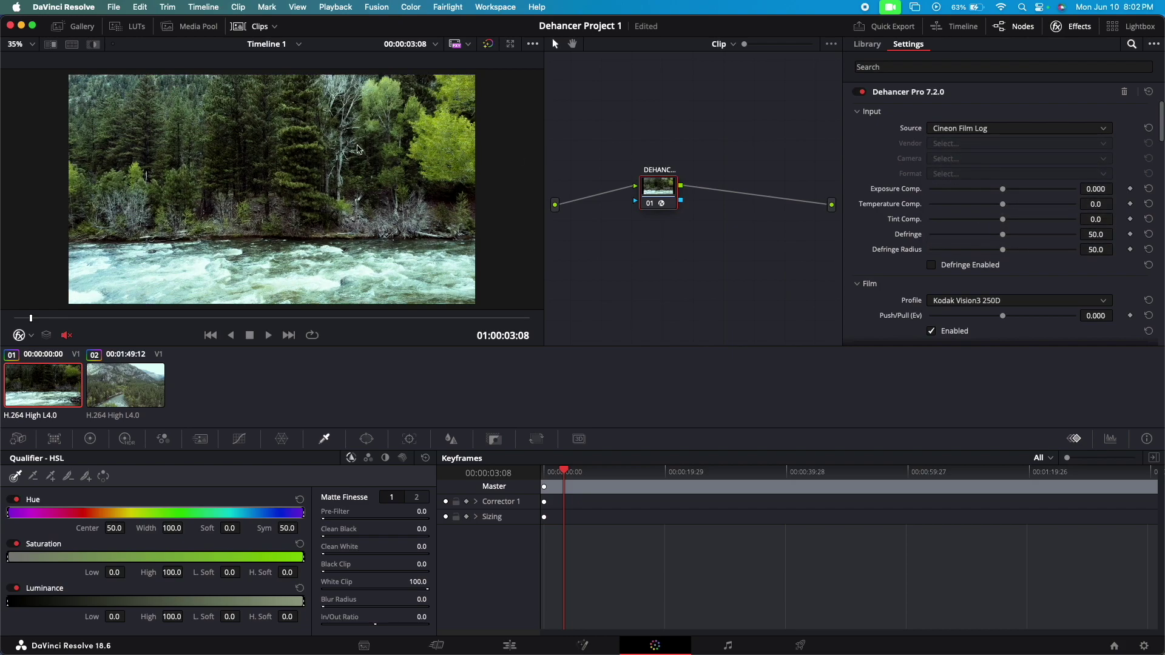
scroll(358, 149, "up", 2)
scroll(333, 151, "up", 2)
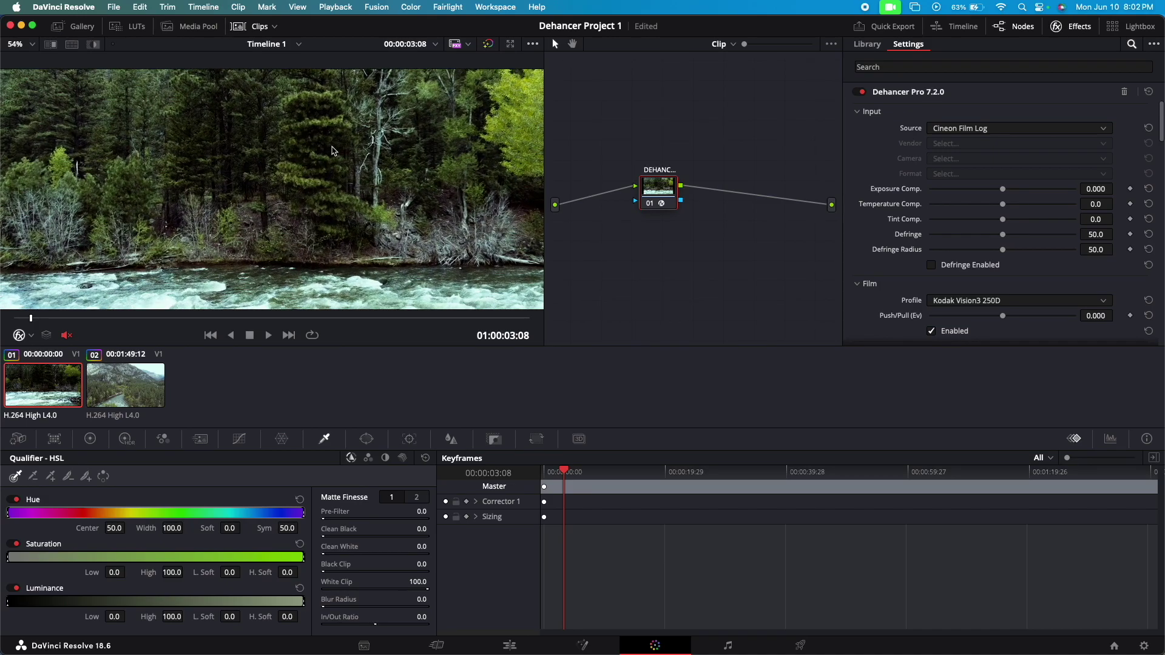
scroll(333, 151, "down", 3)
scroll(332, 152, "up", 2)
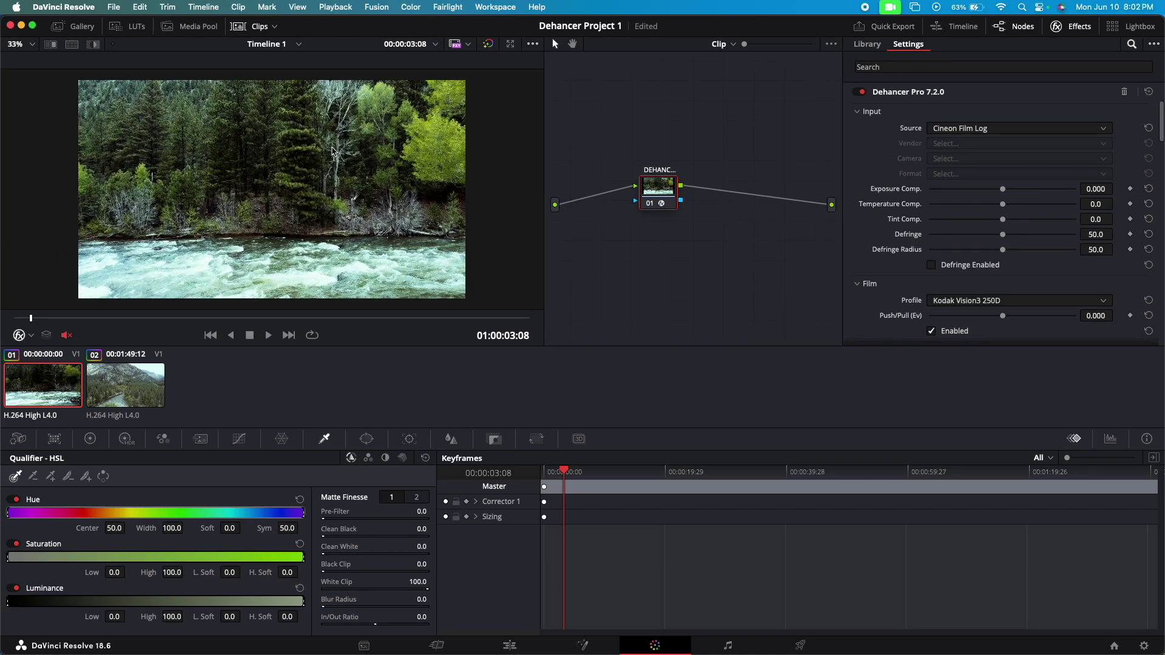
Remove and reapply Dehancer Pro 7.2.0, setting its input source to Cineon Film Log again.
left_click(1125, 92)
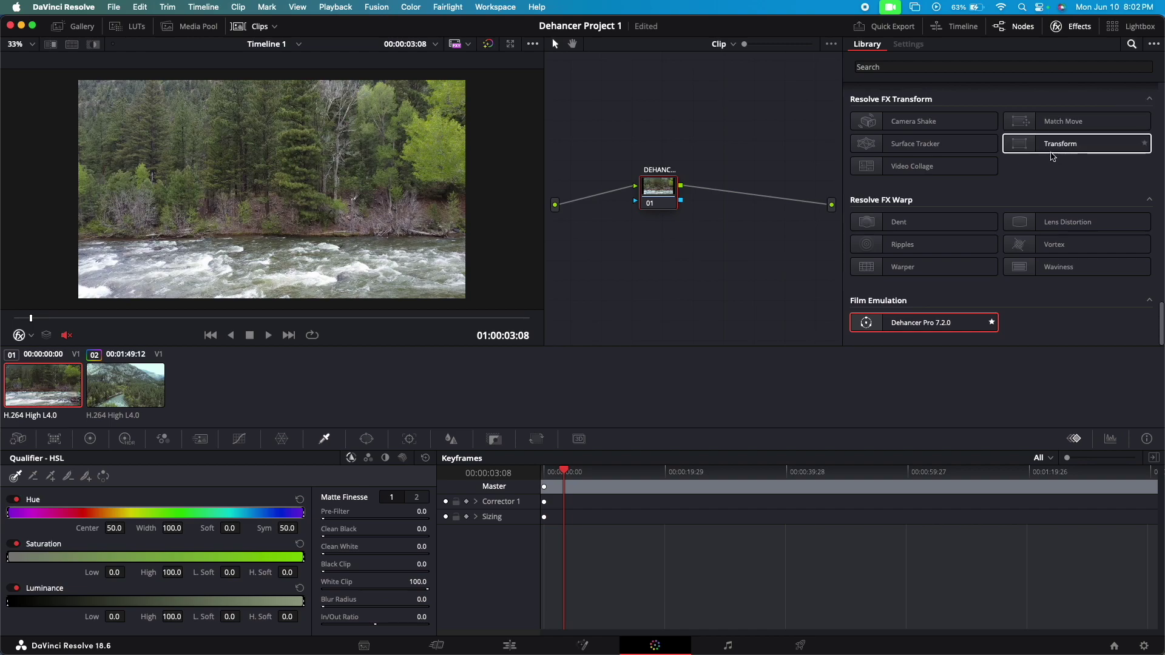
left_click_drag(926, 321, 684, 188)
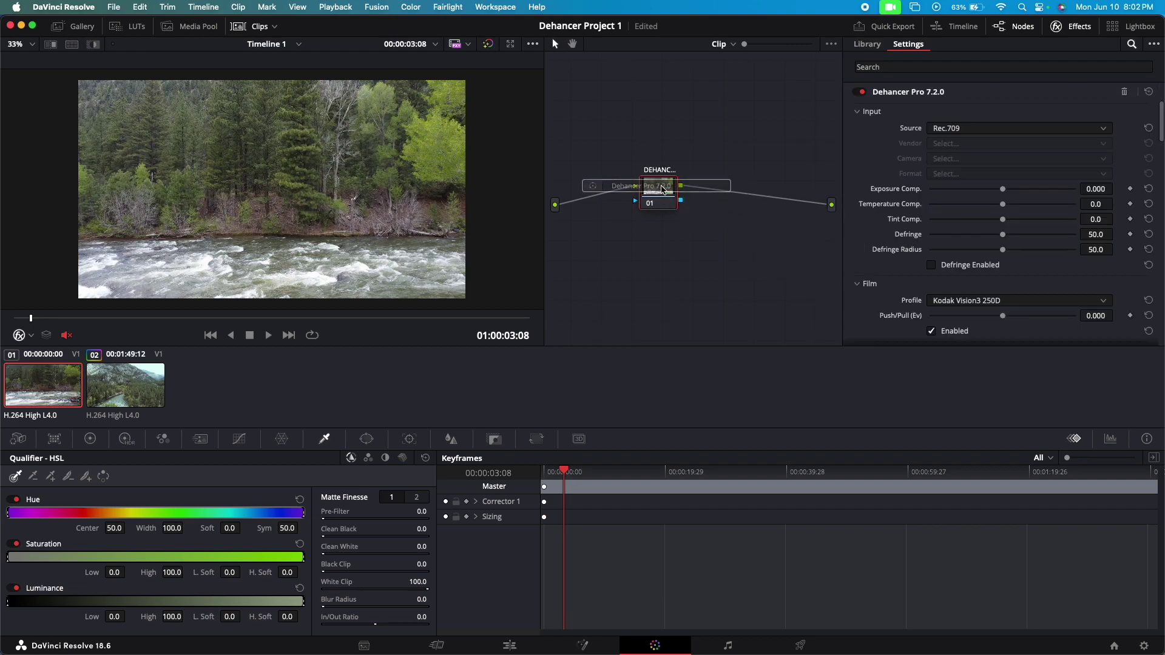
left_click(1033, 129)
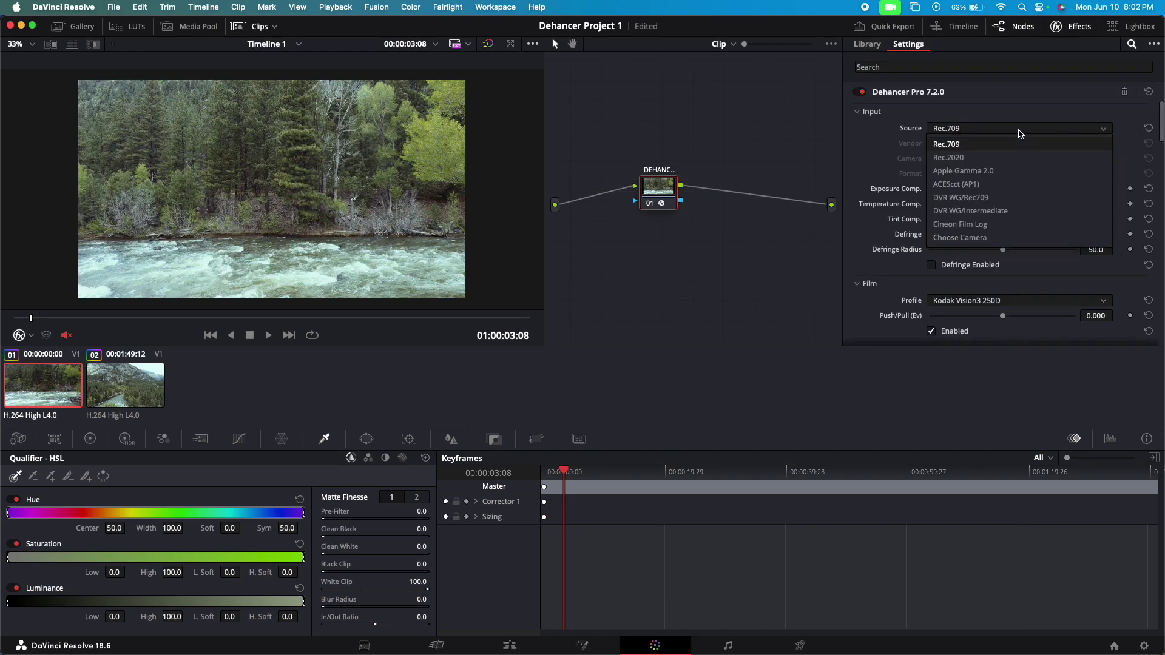
left_click(977, 225)
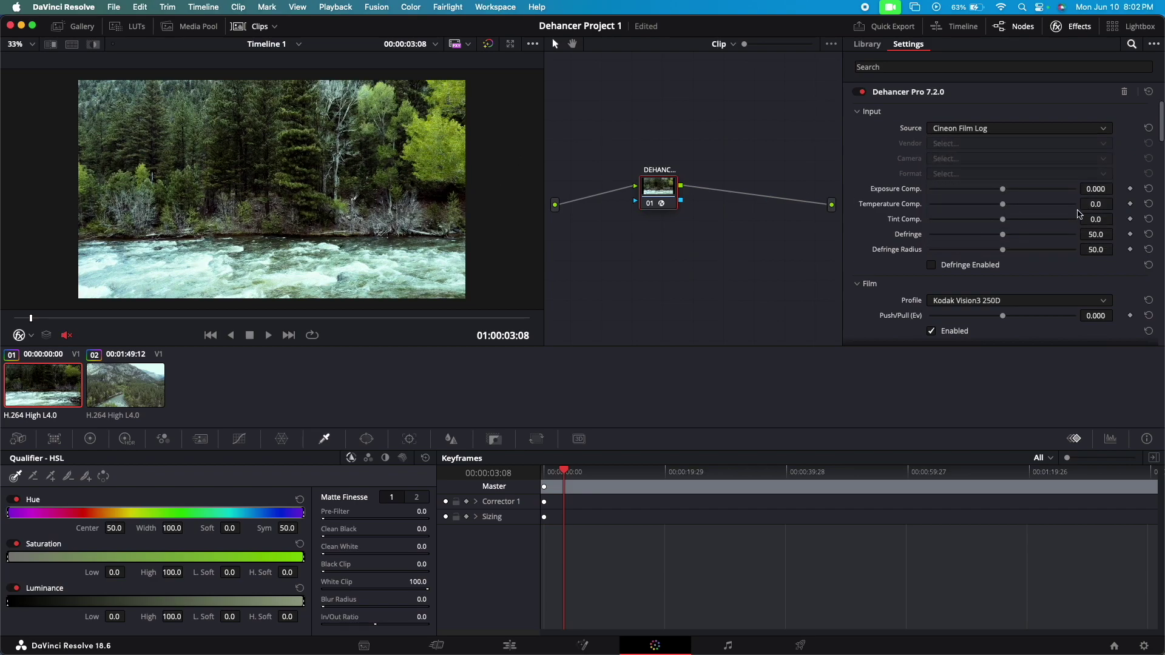
Set Exposure Comp. to 1.101, Temperature Comp. to -9.2, and enable Defringe at 62.1.
mouse_move(1004, 194)
left_mouse_down()
mouse_move(1016, 194)
mouse_move(1011, 209)
left_mouse_up()
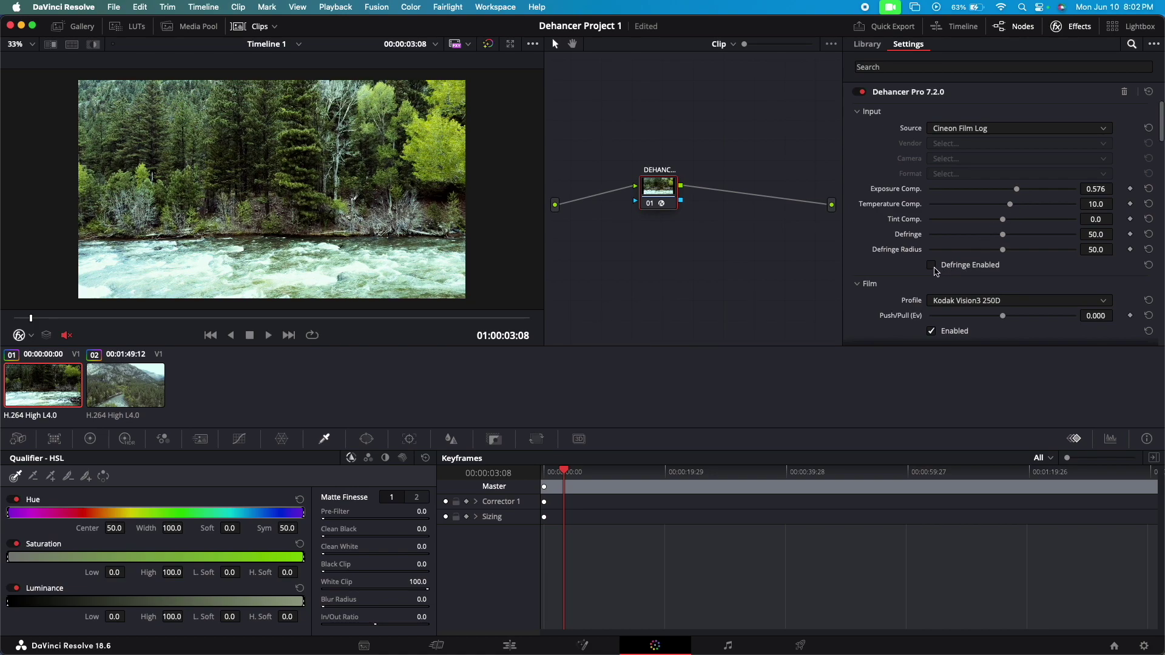
left_click(935, 267)
left_click_drag(1018, 190, 997, 206)
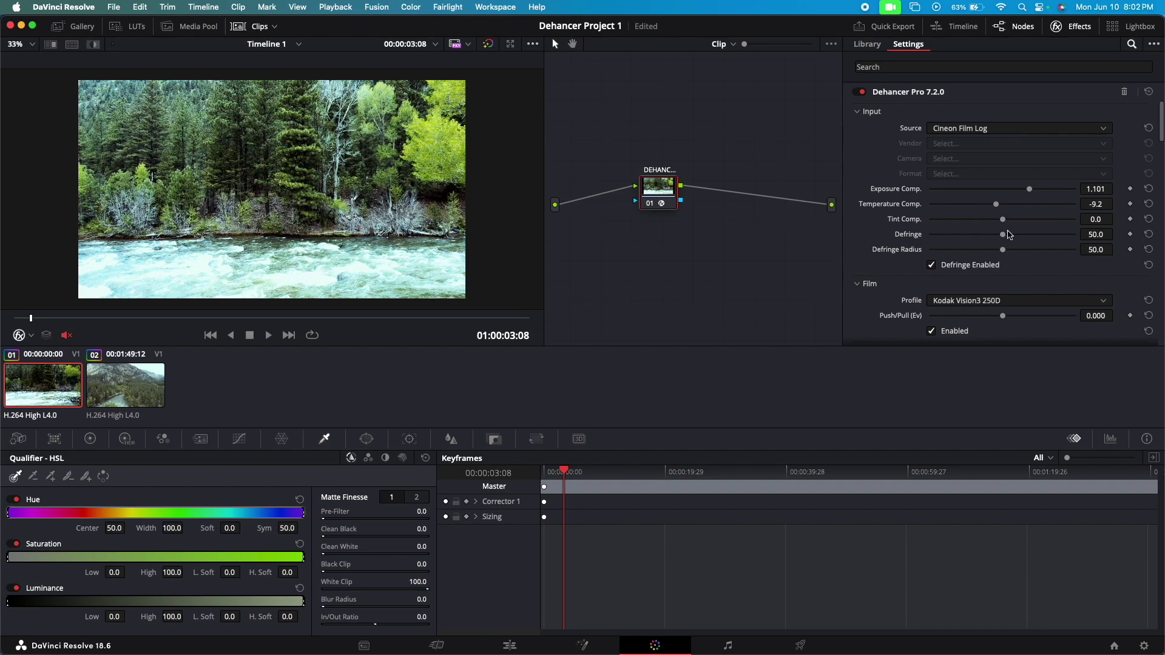
left_click_drag(1005, 239, 1022, 239)
scroll(1034, 254, "down", 5)
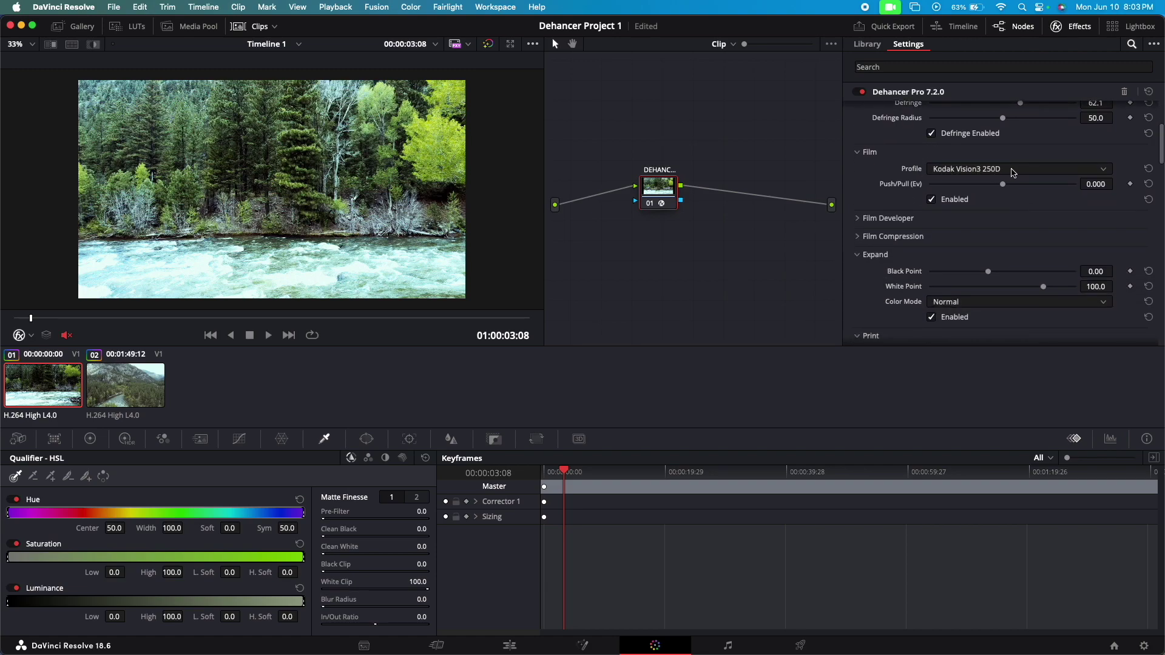
Keep the Kodak Vision3 250D film profile and set Push/Pull (Ev) to 0.650.
left_click(1012, 171)
scroll(1015, 243, "up", 8)
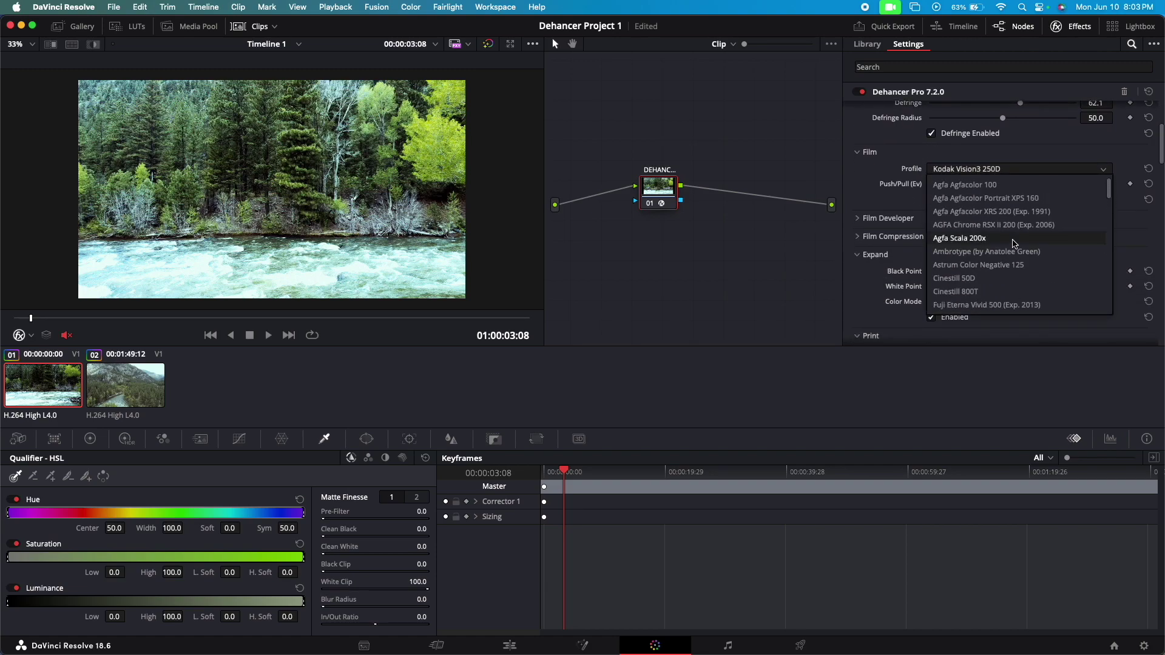
scroll(1014, 240, "down", 8)
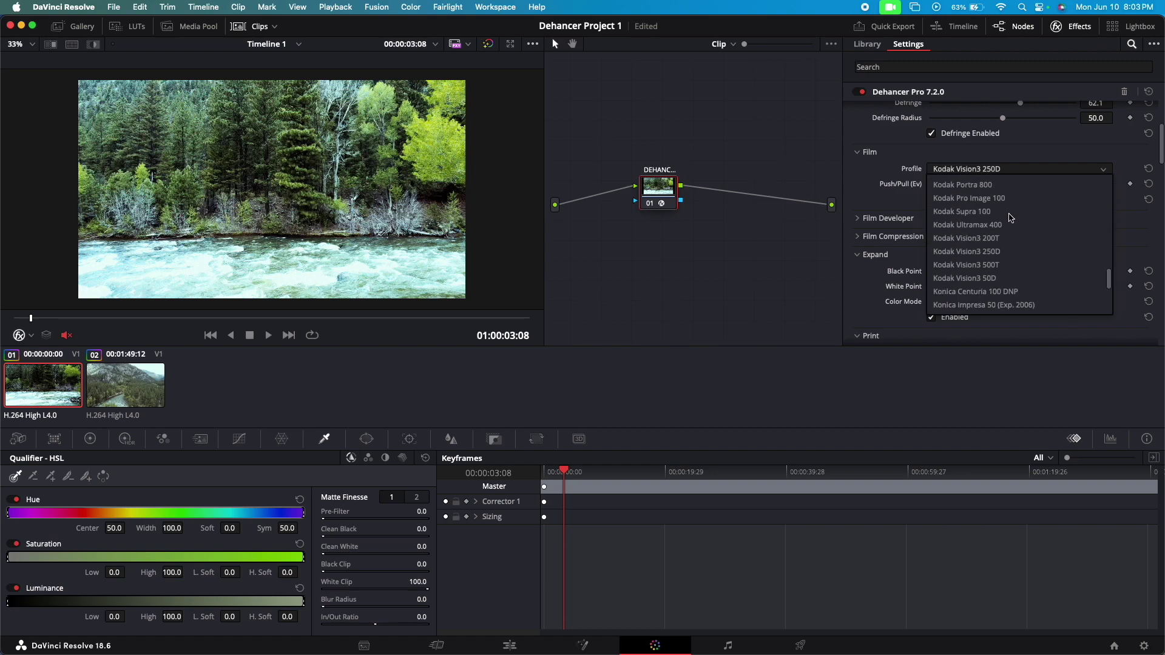
left_click(983, 173)
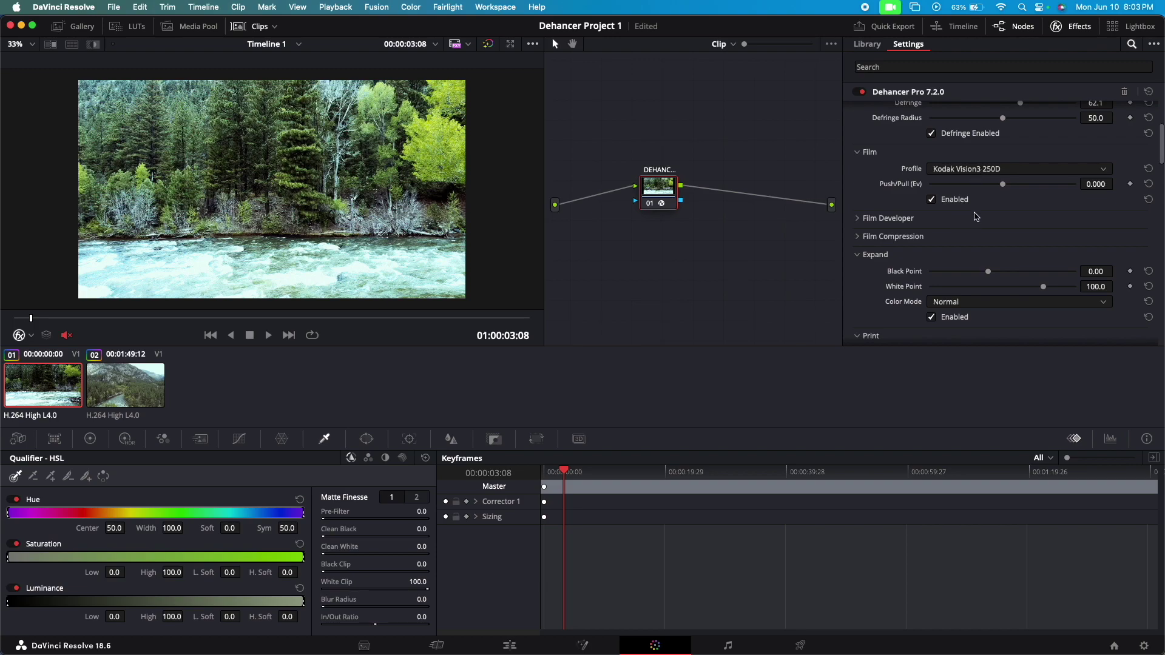
left_click_drag(1005, 189, 1027, 189)
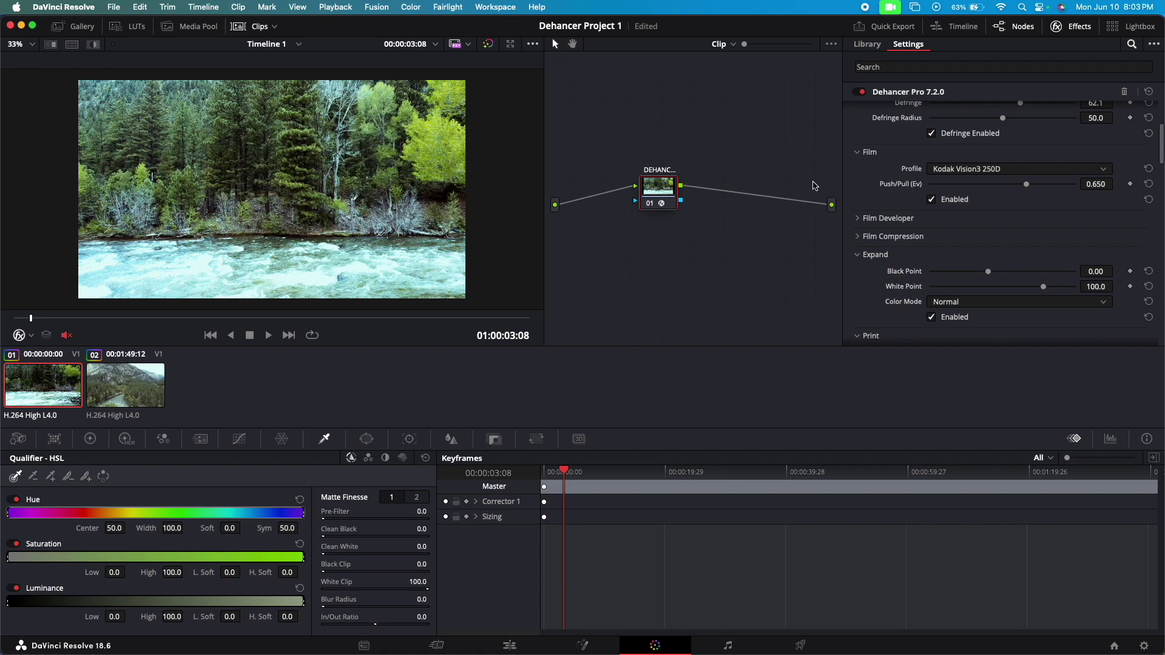
scroll(897, 233, "down", 2)
Enable Film Developer with Contrast Boost 20.0, Gamma Correction -11.6 and Color Boost 11.7.
left_click(859, 192)
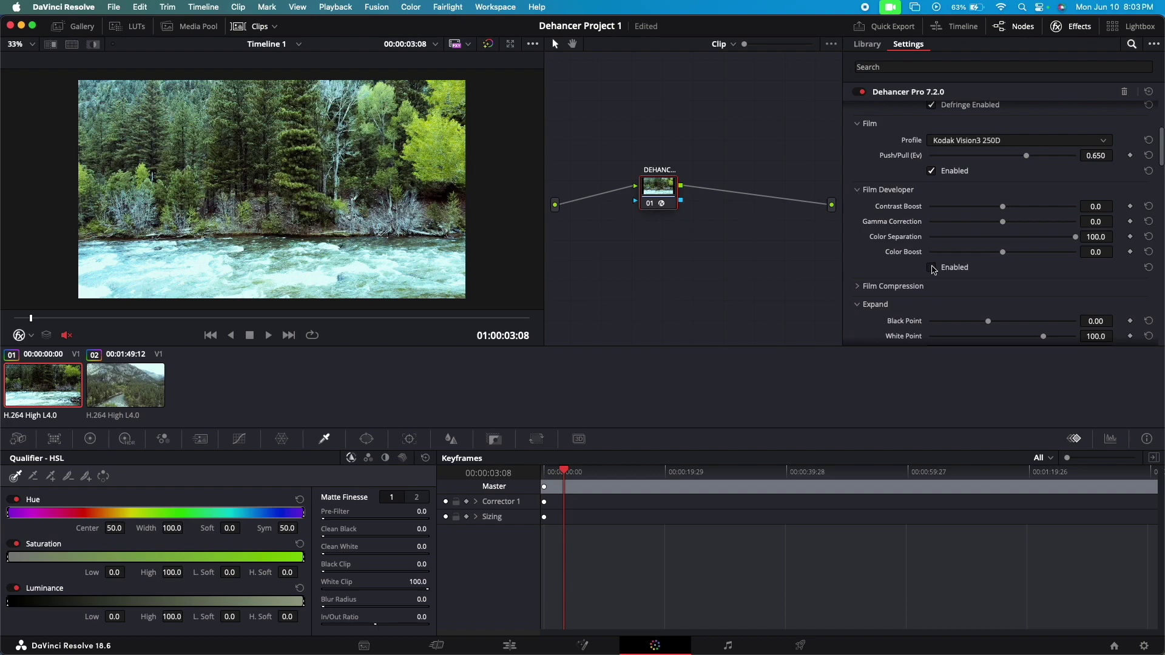
left_click(933, 268)
left_click_drag(1004, 207, 1019, 210)
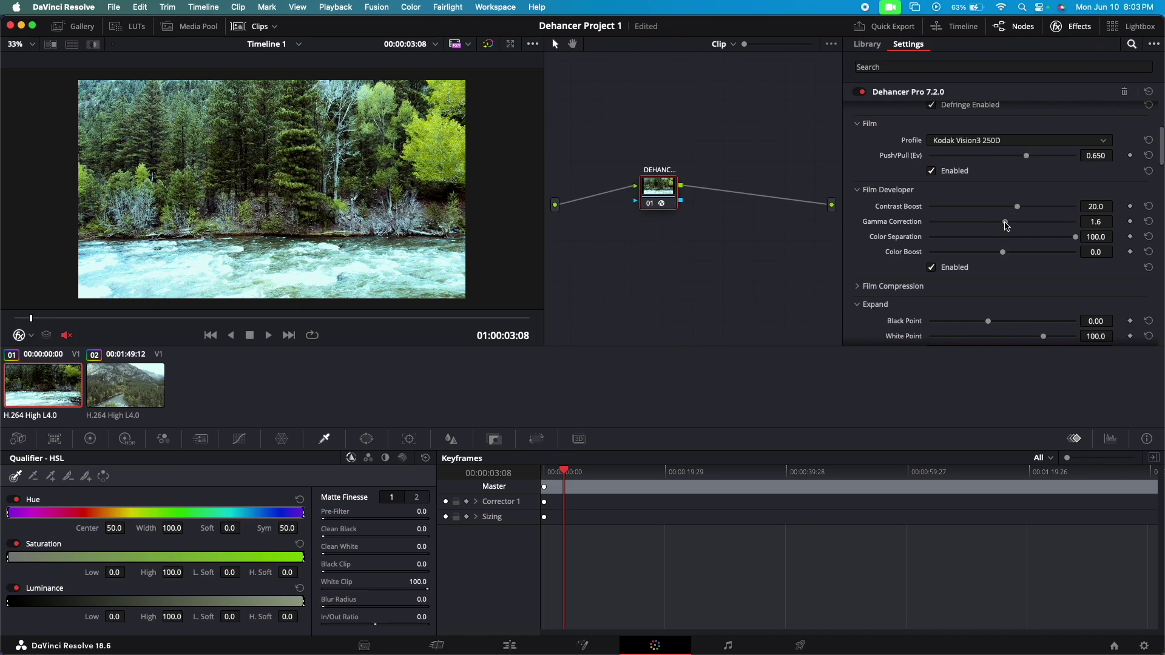
left_click_drag(1007, 226, 990, 227)
mouse_move(1004, 254)
left_mouse_down()
mouse_move(1019, 253)
mouse_move(974, 255)
mouse_move(1019, 256)
mouse_move(934, 255)
mouse_move(1013, 260)
left_mouse_up()
Expand the Film Compression section, then collapse it again.
scroll(978, 261, "down", 6)
left_click(868, 176)
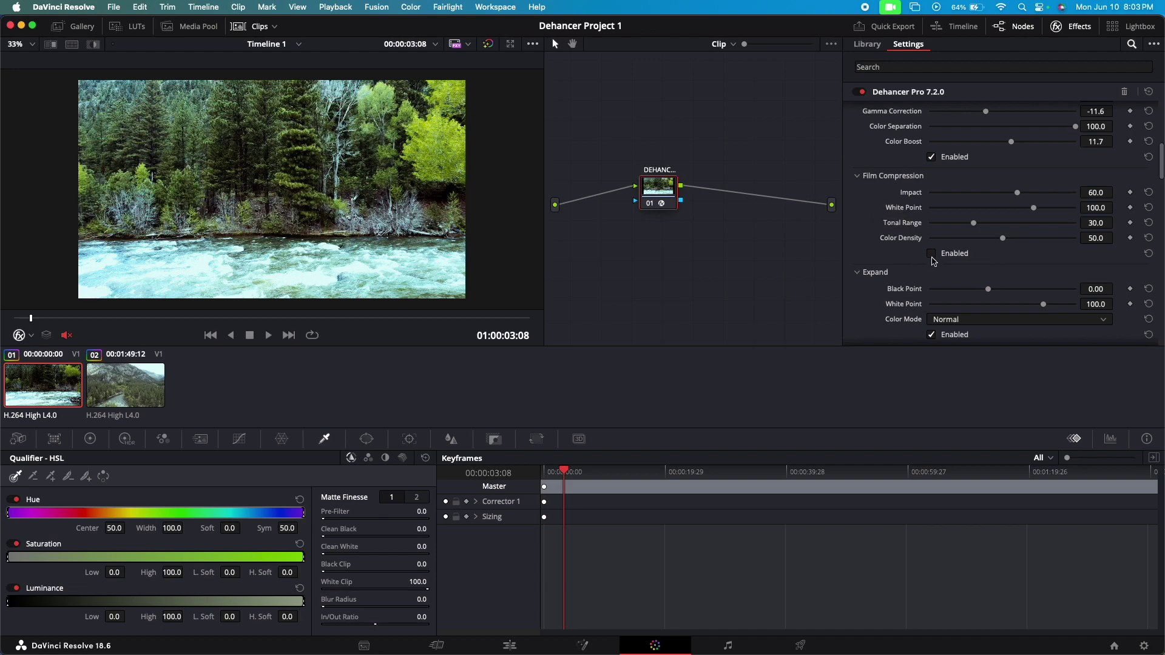
left_click(857, 177)
Raise the Expand black point slightly and trim the white point to 96.7.
scroll(874, 233, "down", 1)
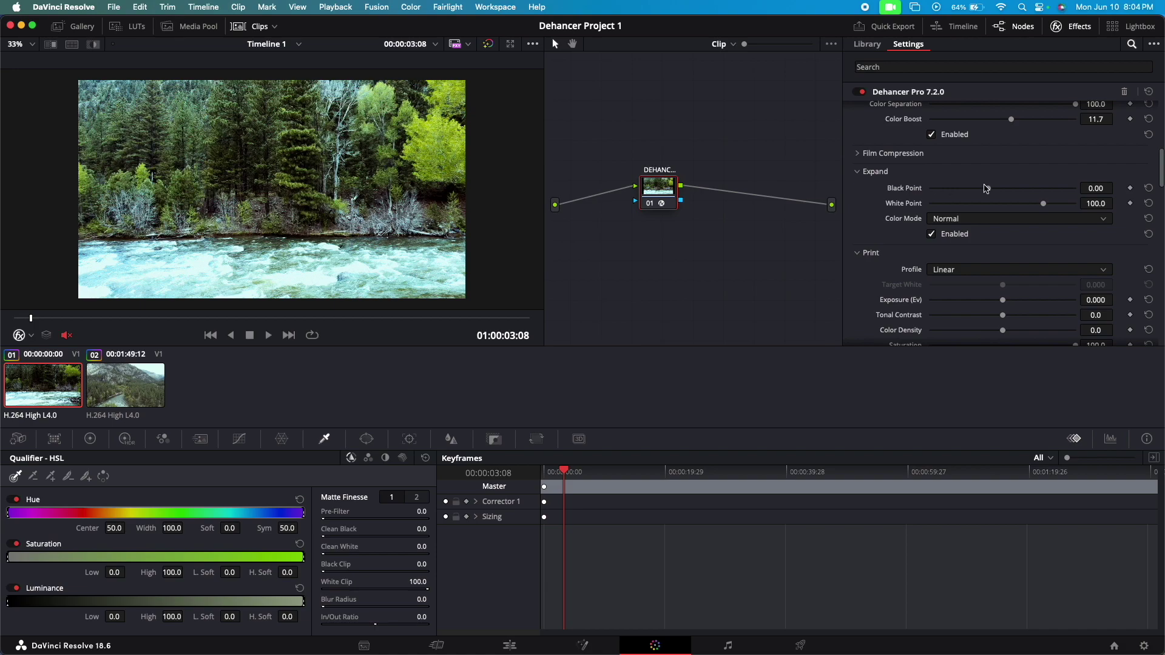
left_click_drag(991, 191, 996, 192)
left_click_drag(1043, 208, 1039, 210)
Set Print Color Density to -3.3 and Exposure to 0.324, then expand Color Head.
scroll(880, 233, "down", 5)
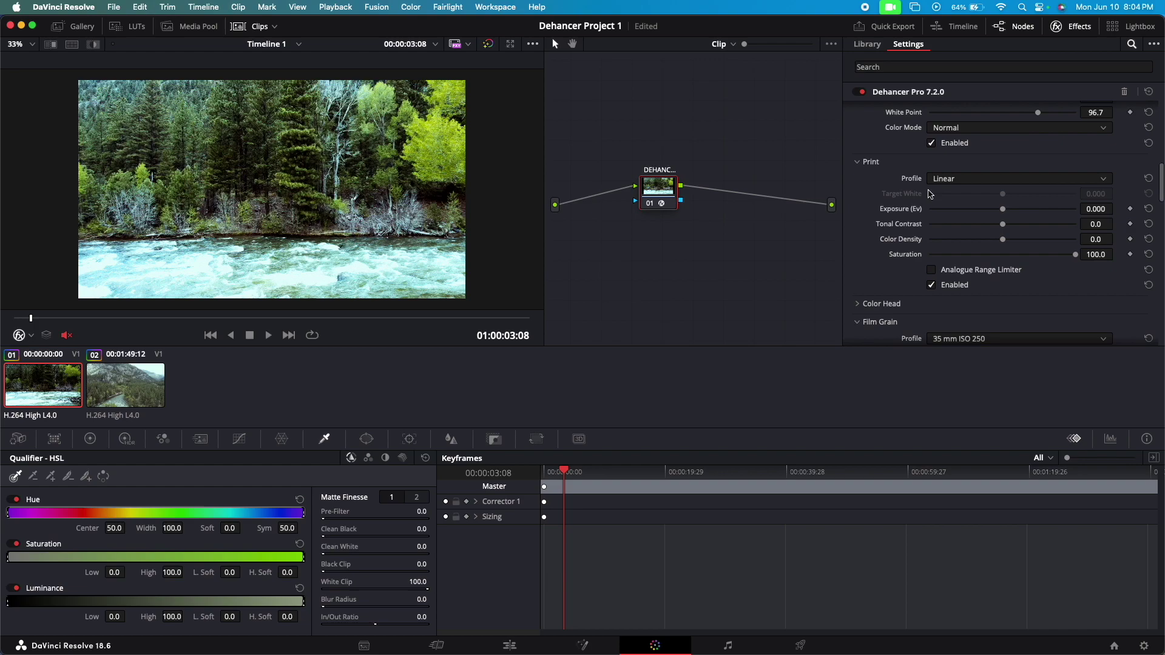
scroll(936, 191, "down", 2)
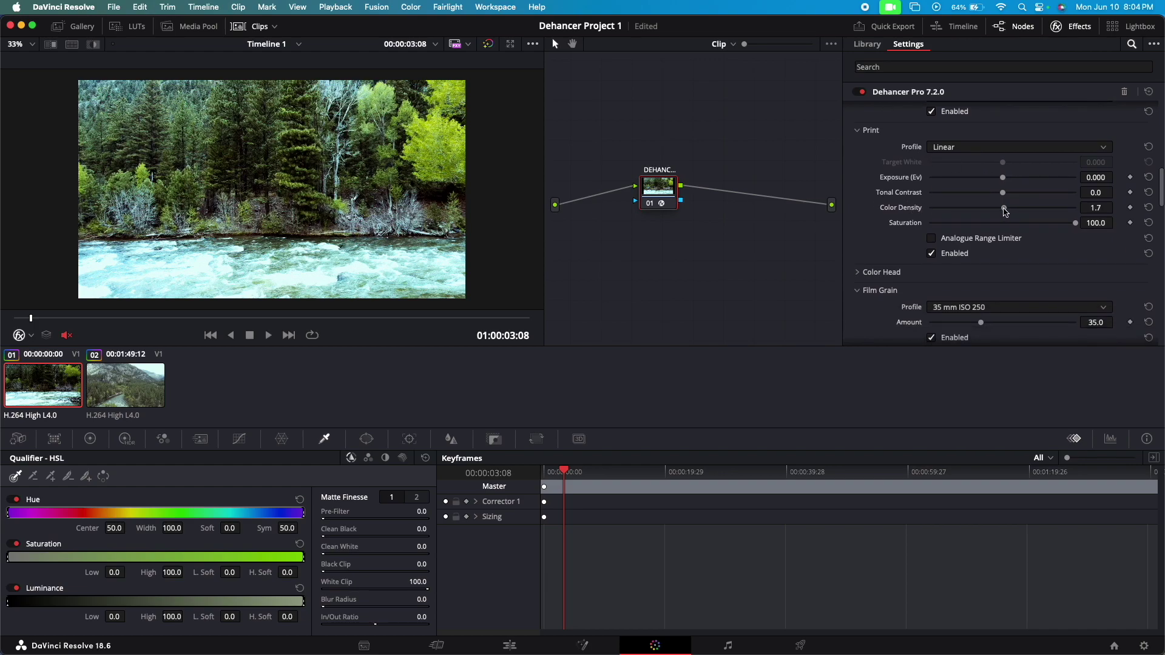
mouse_move(1004, 209)
left_mouse_down()
mouse_move(1017, 210)
mouse_move(953, 212)
mouse_move(1000, 211)
left_mouse_up()
scroll(999, 211, "down", 4)
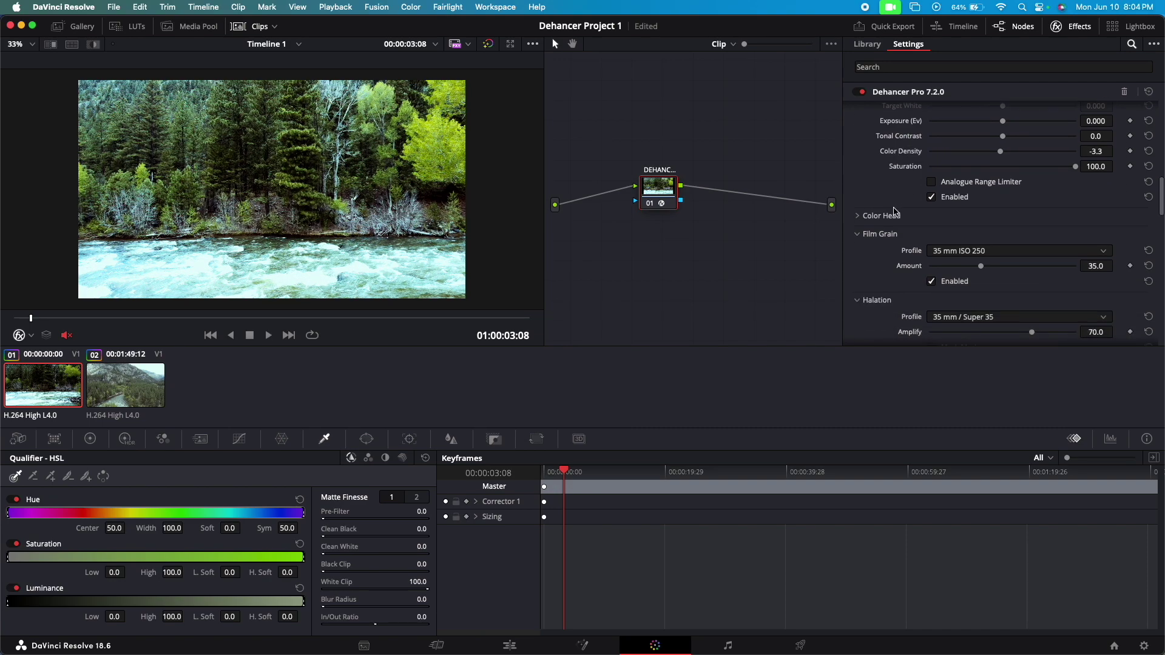
scroll(995, 194, "up", 3)
left_click_drag(1004, 162, 1012, 164)
scroll(865, 195, "down", 4)
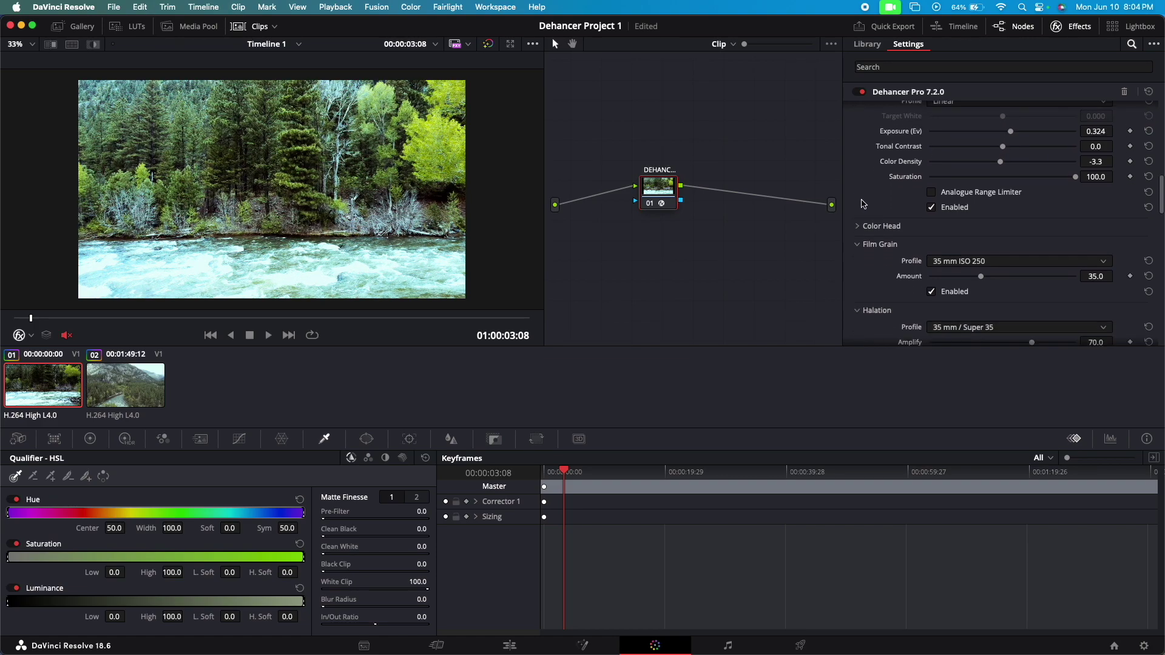
left_click(860, 177)
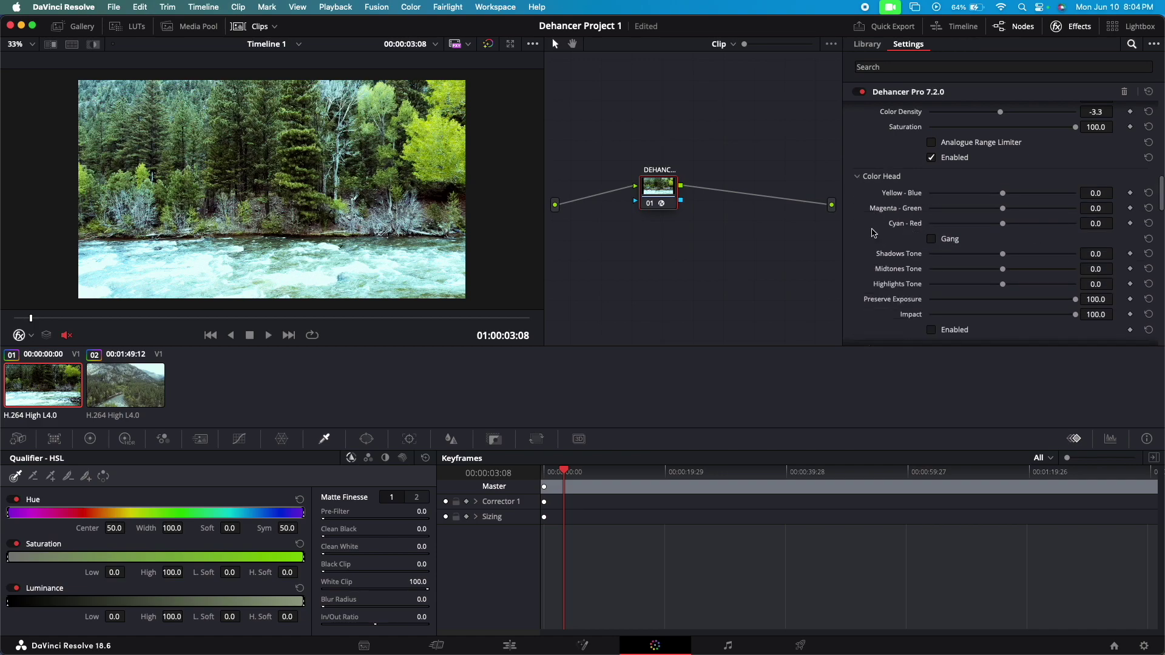
Shift the ganged Color Head channels, then uncheck Gang to unlink them.
scroll(874, 233, "down", 1)
scroll(877, 206, "down", 1)
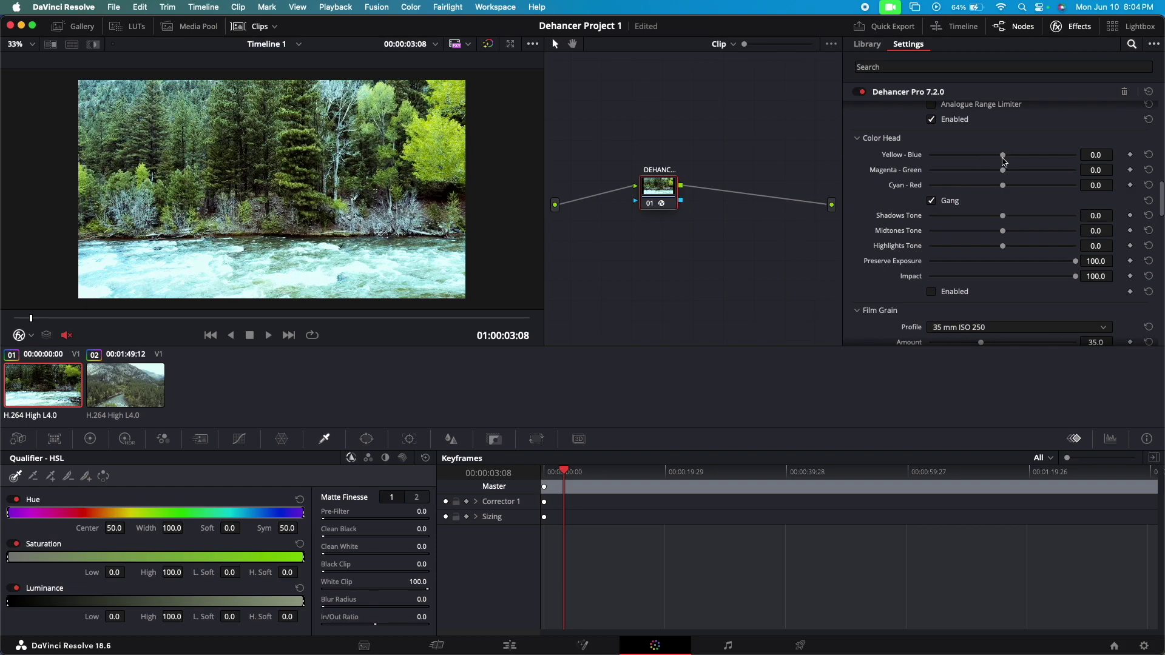
mouse_move(1003, 157)
left_mouse_down()
mouse_move(980, 158)
mouse_move(1020, 164)
mouse_move(997, 165)
left_mouse_up()
left_click_drag(998, 162, 993, 159)
mouse_move(993, 162)
left_mouse_down()
mouse_move(1005, 163)
mouse_move(929, 163)
mouse_move(1007, 167)
mouse_move(996, 167)
left_mouse_up()
left_click(932, 201)
Set Yellow-Blue 7.9, Magenta-Green 7.1 and Cyan-Red 9.6, previewing the clip midway.
mouse_move(996, 161)
left_mouse_down()
mouse_move(986, 161)
mouse_move(1015, 161)
left_mouse_up()
mouse_move(1004, 175)
left_mouse_down()
mouse_move(1015, 175)
mouse_move(1006, 186)
left_mouse_up()
left_click(268, 335)
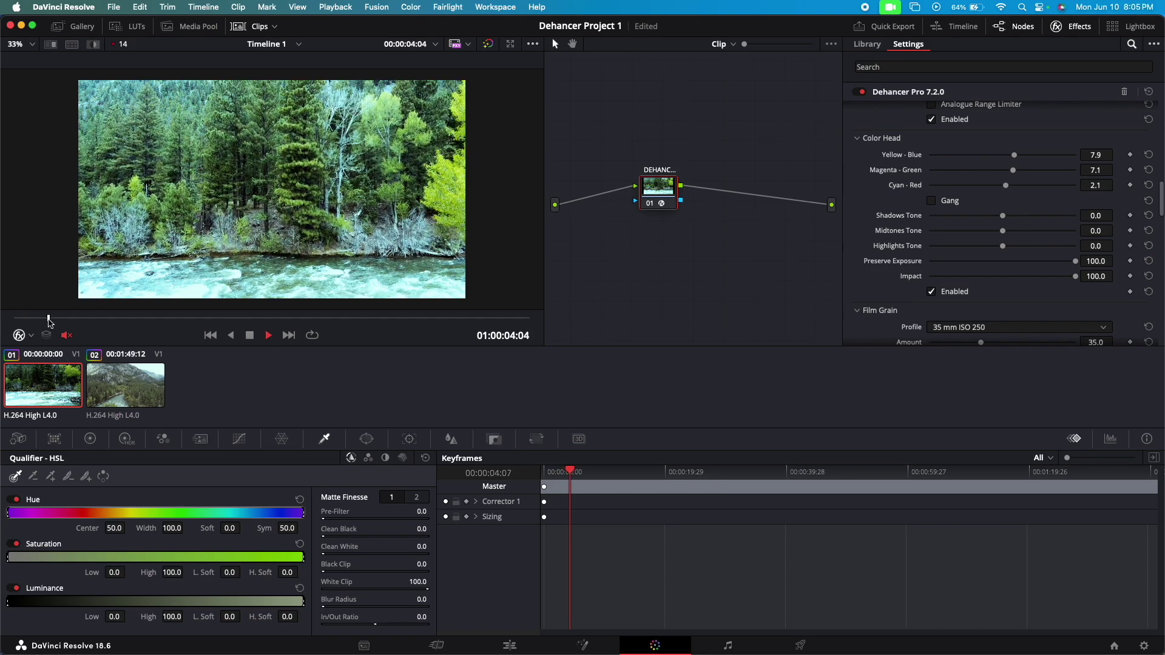
left_click_drag(34, 318, 190, 322)
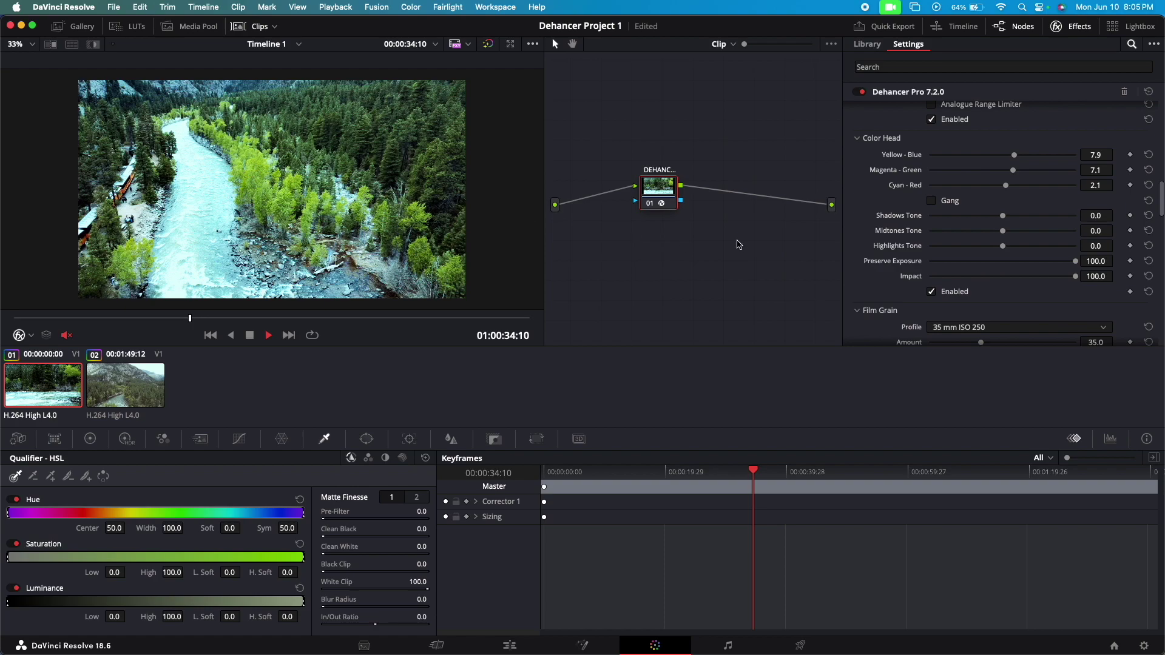
left_click_drag(1008, 189, 1018, 189)
scroll(965, 252, "down", 3)
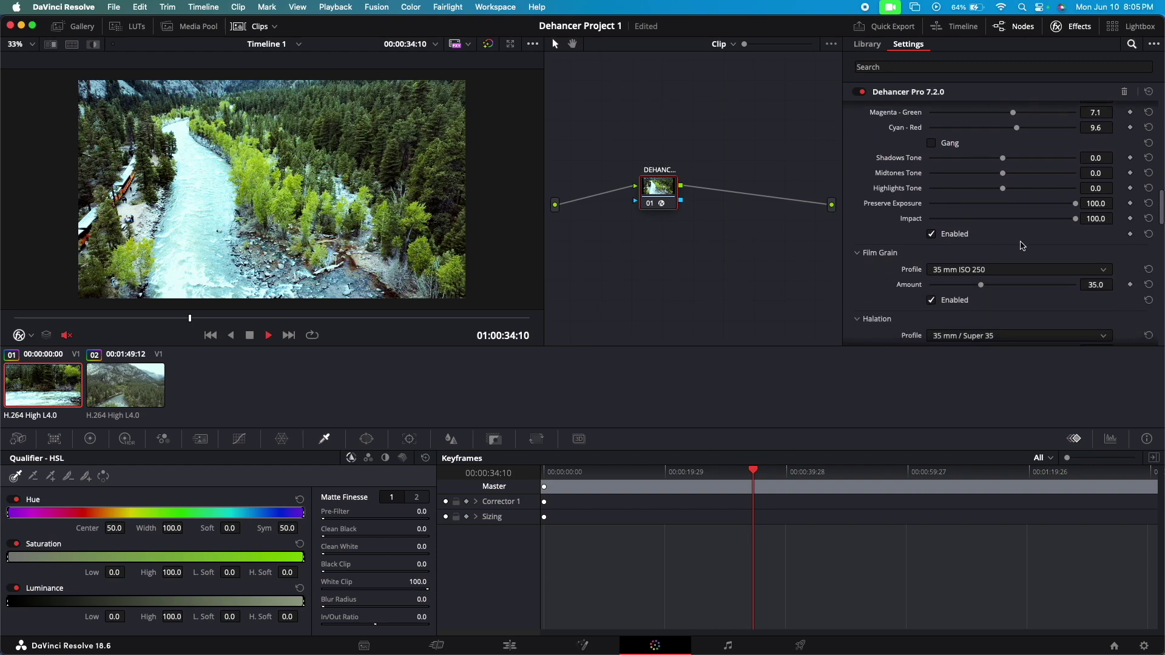
Choose the 65 mm ISO 50 Film Grain profile and drag its Amount to 0.0.
scroll(1023, 246, "down", 4)
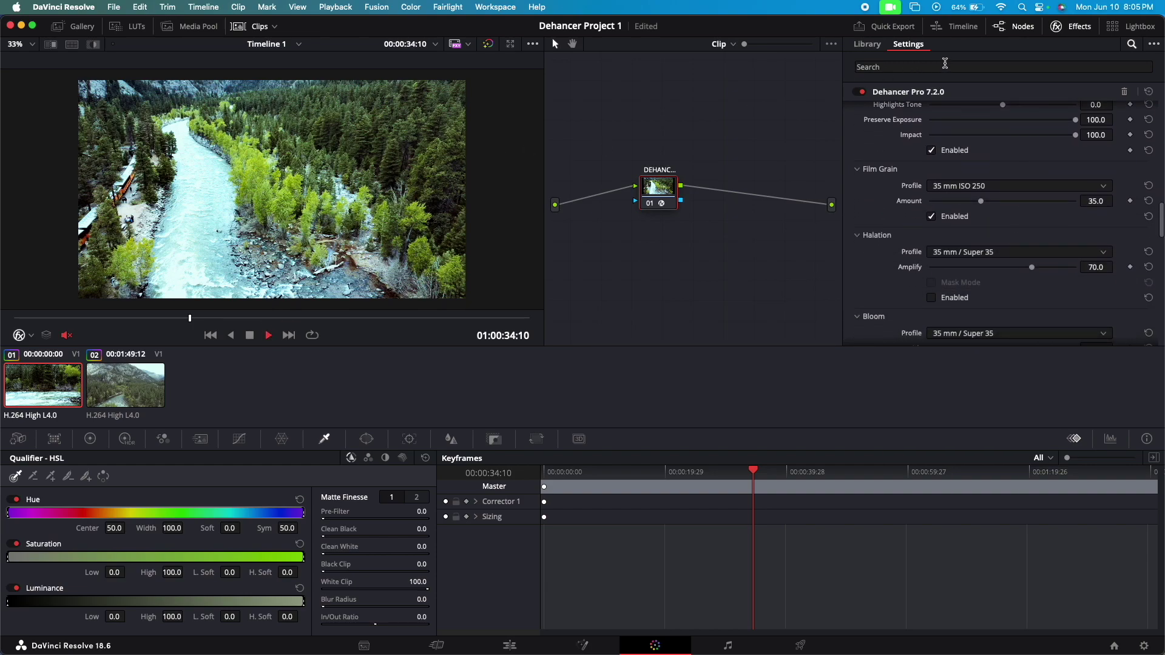
scroll(444, 166, "up", 2)
scroll(444, 166, "up", 5)
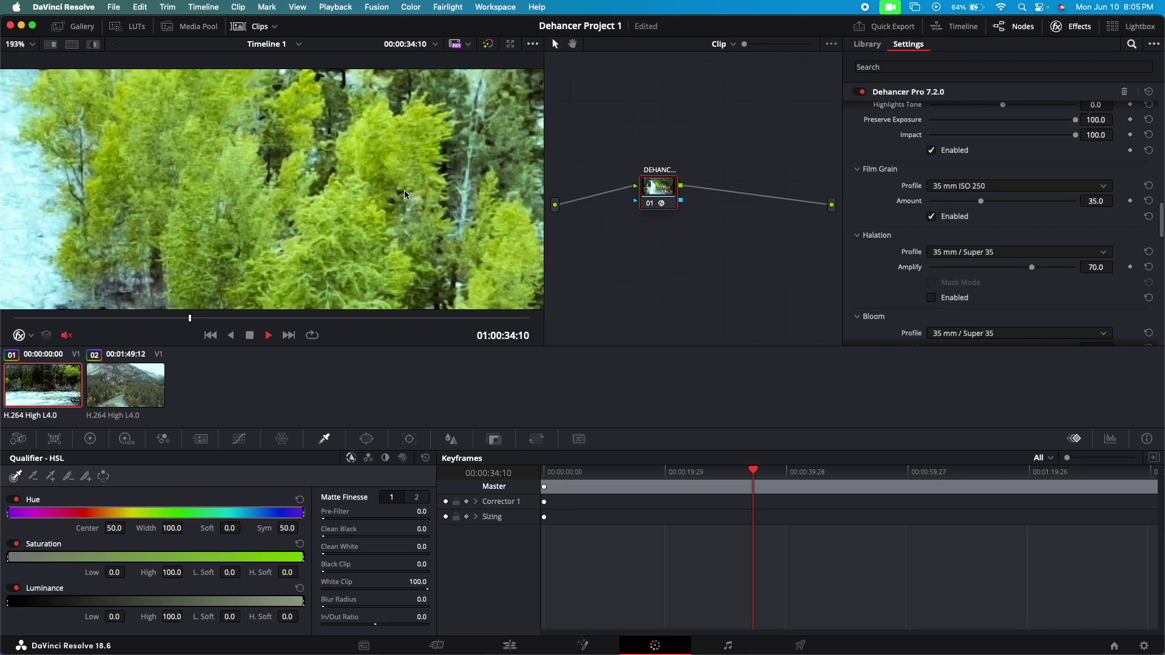
scroll(405, 194, "down", 4)
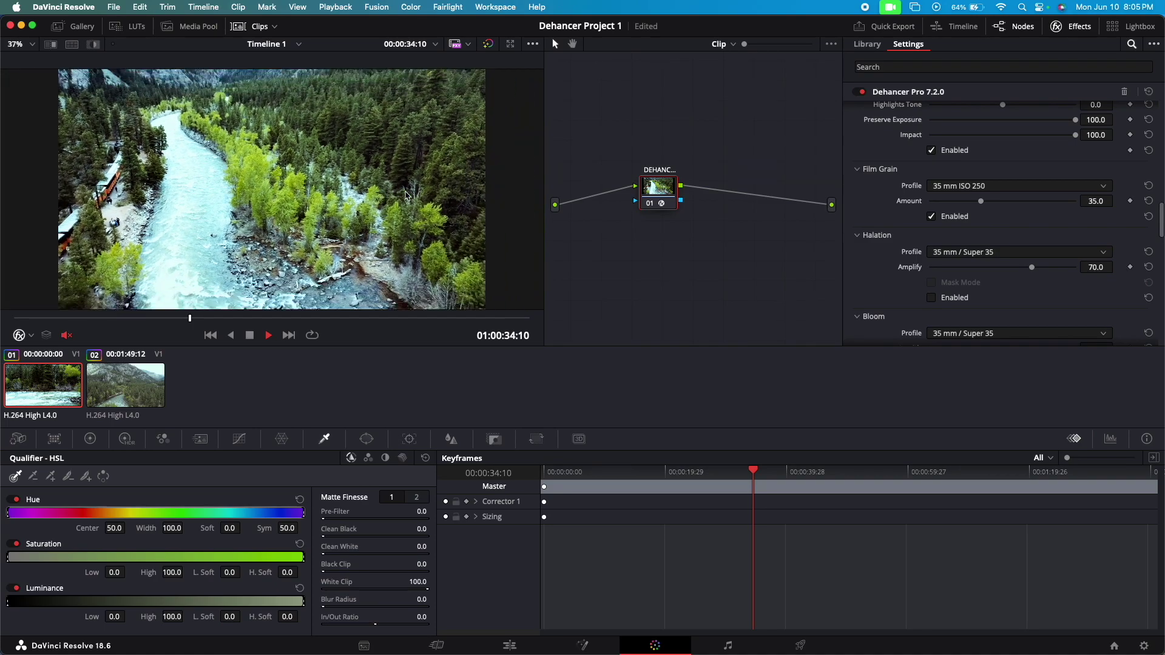
scroll(405, 196, "up", 2)
scroll(406, 195, "down", 2)
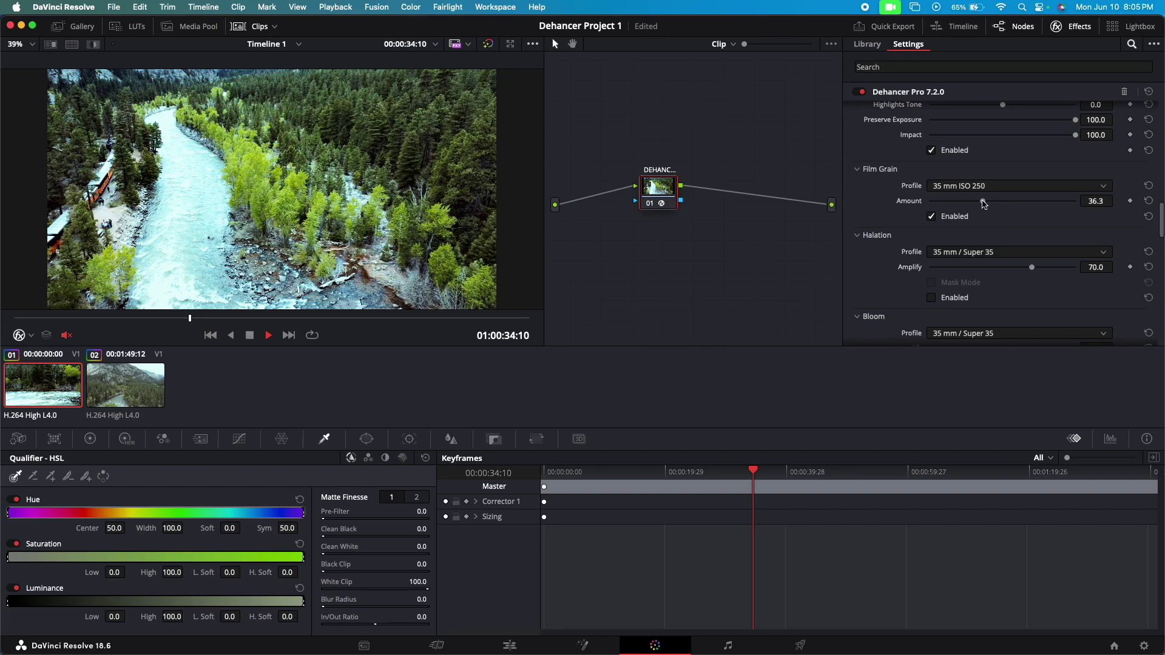
left_click(996, 186)
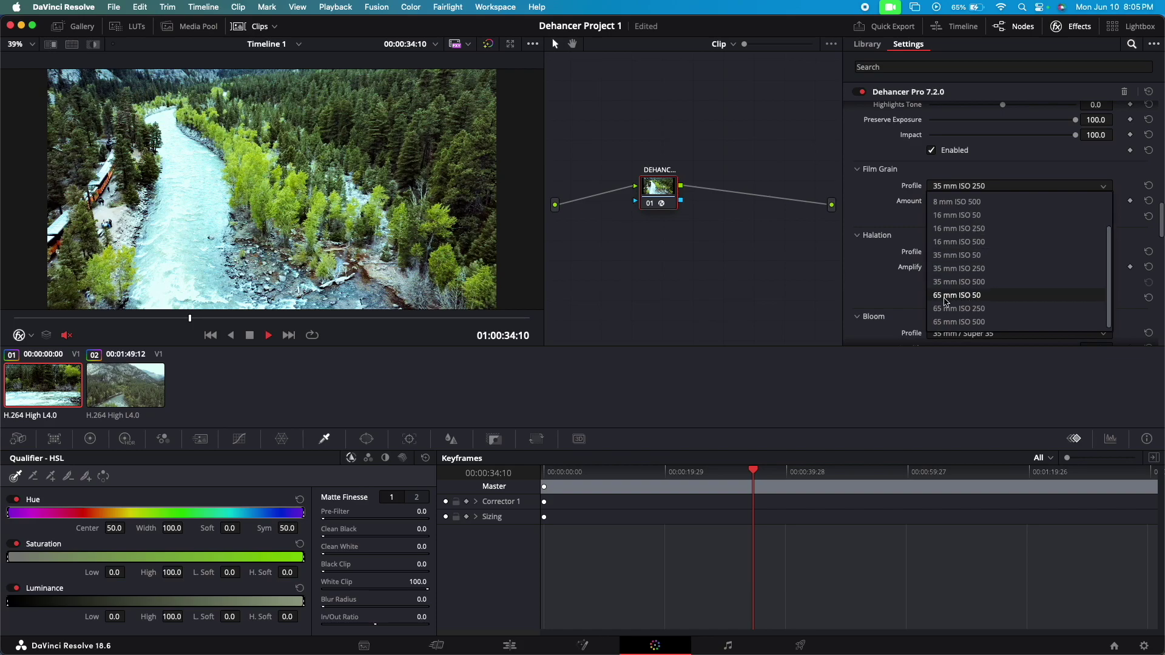
left_click(968, 297)
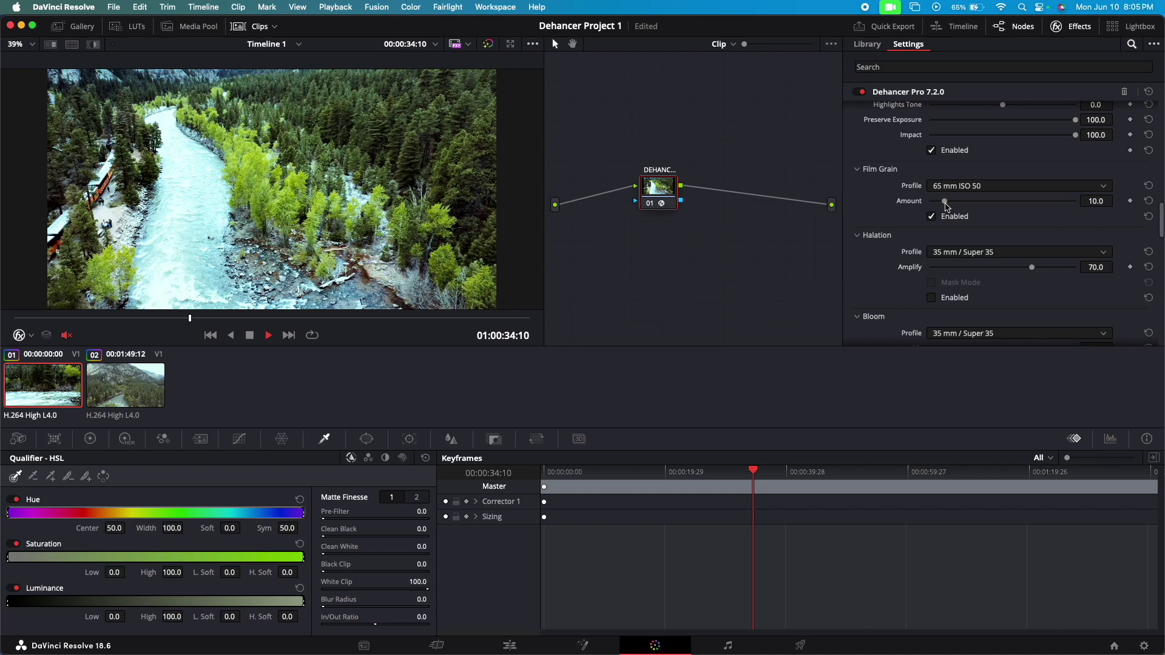
left_click_drag(947, 207, 921, 206)
scroll(894, 271, "down", 3)
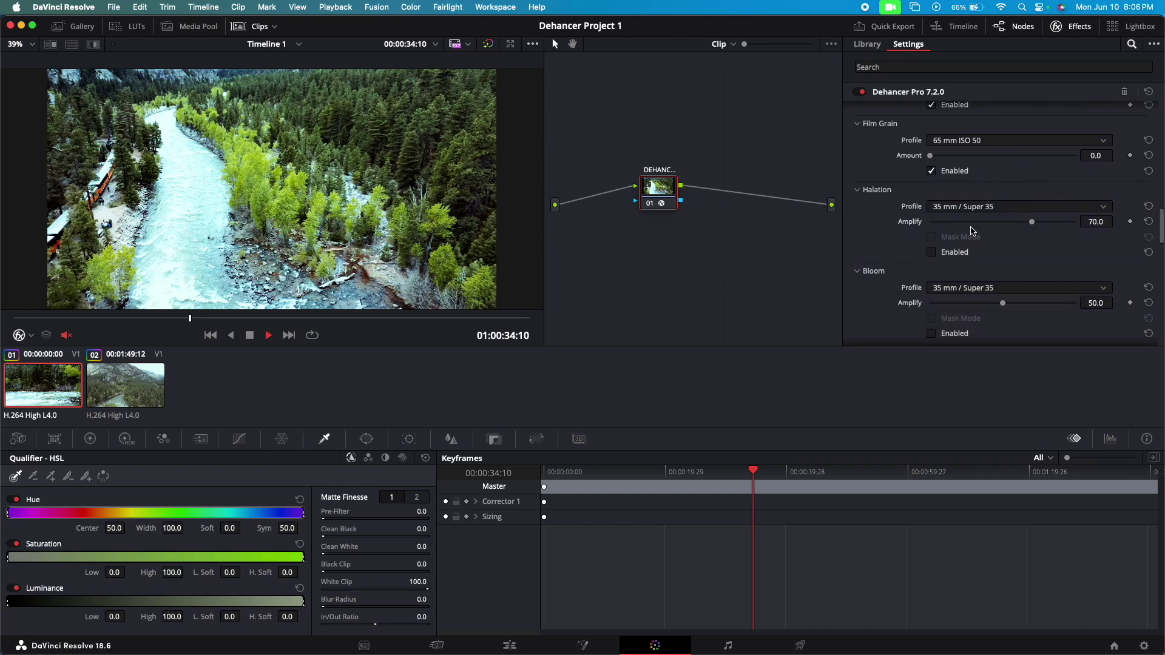
scroll(890, 229, "down", 10)
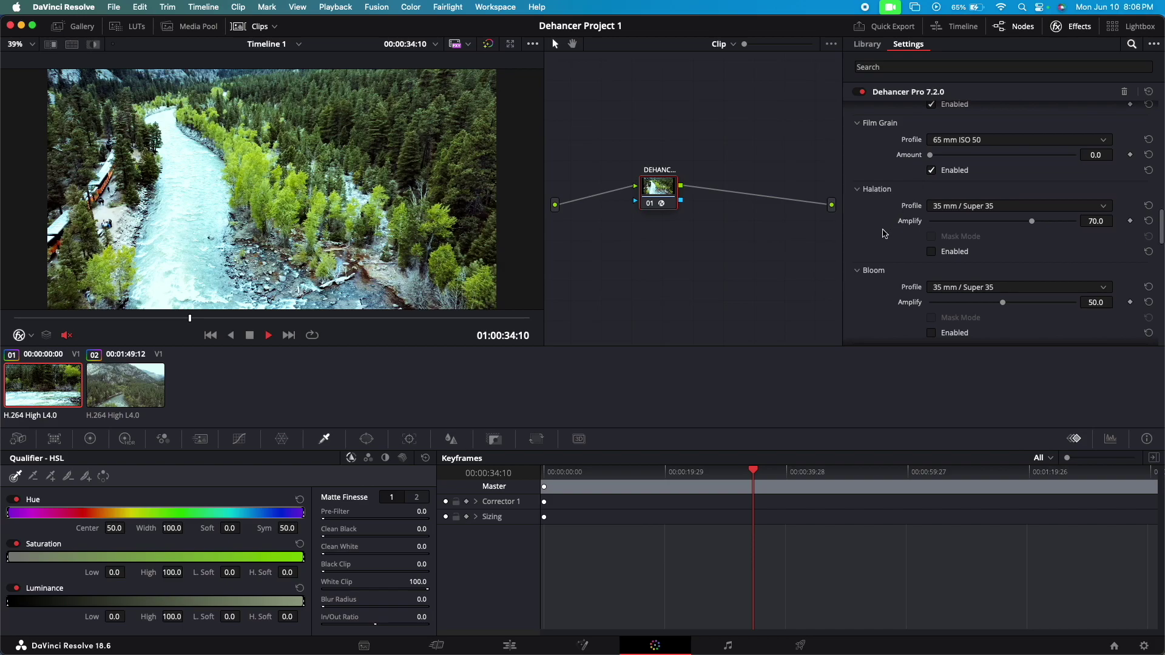
scroll(883, 234, "down", 2)
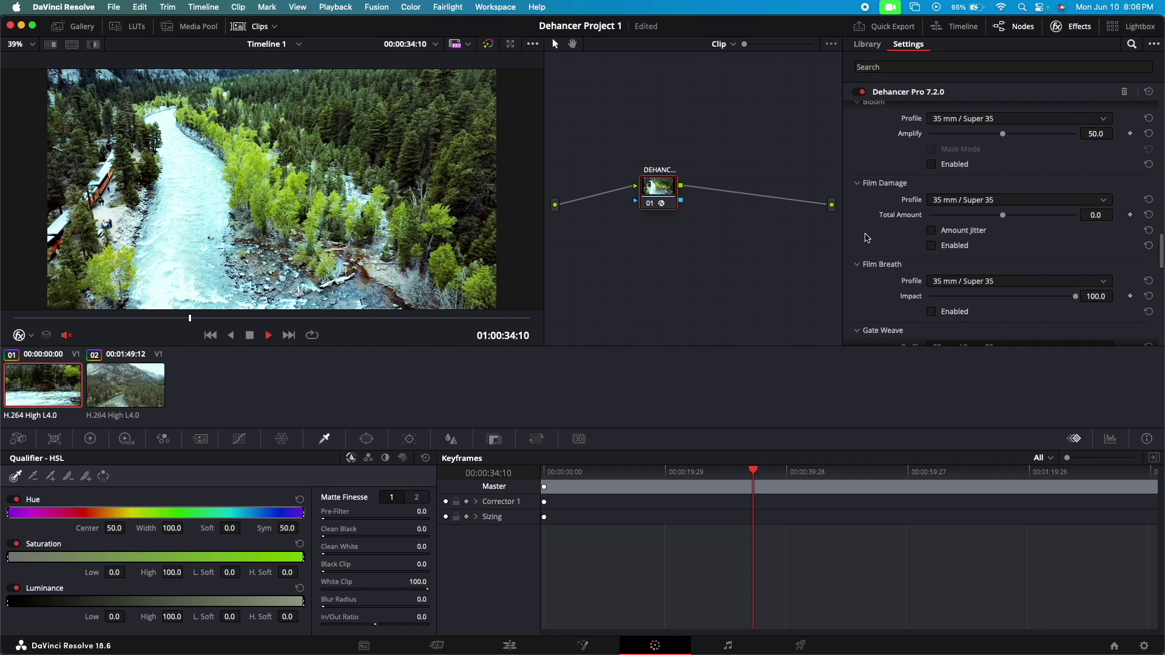
Enable Overscan via its Exposure slider, then lower the gate exposure to -0.500.
scroll(866, 238, "down", 4)
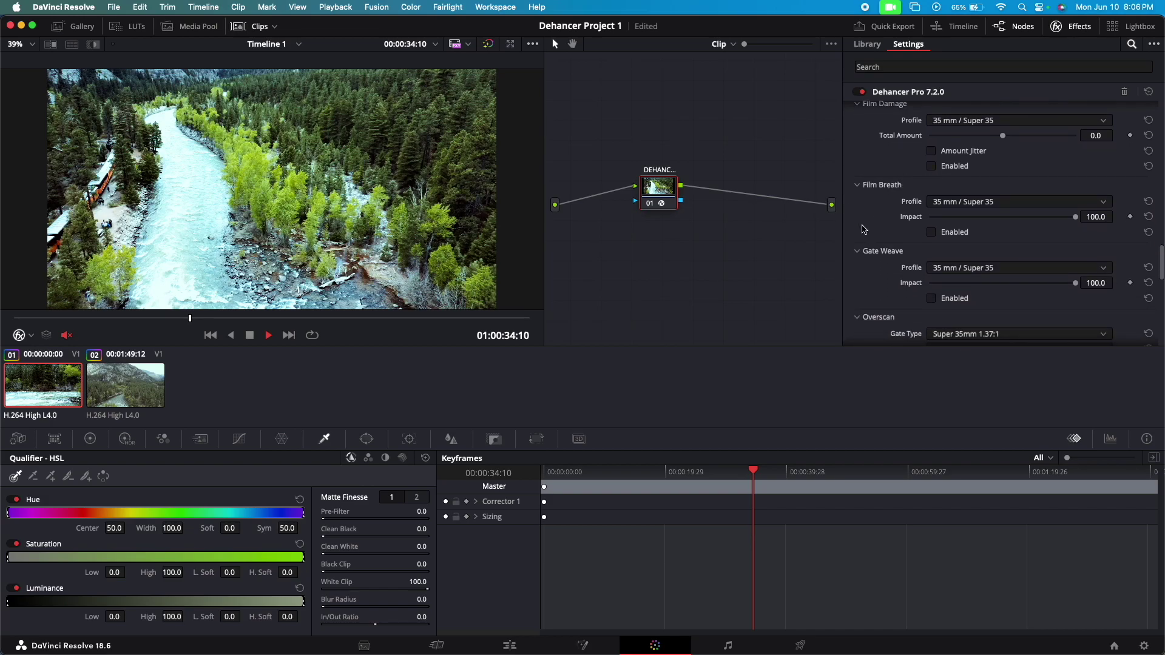
scroll(874, 232, "down", 8)
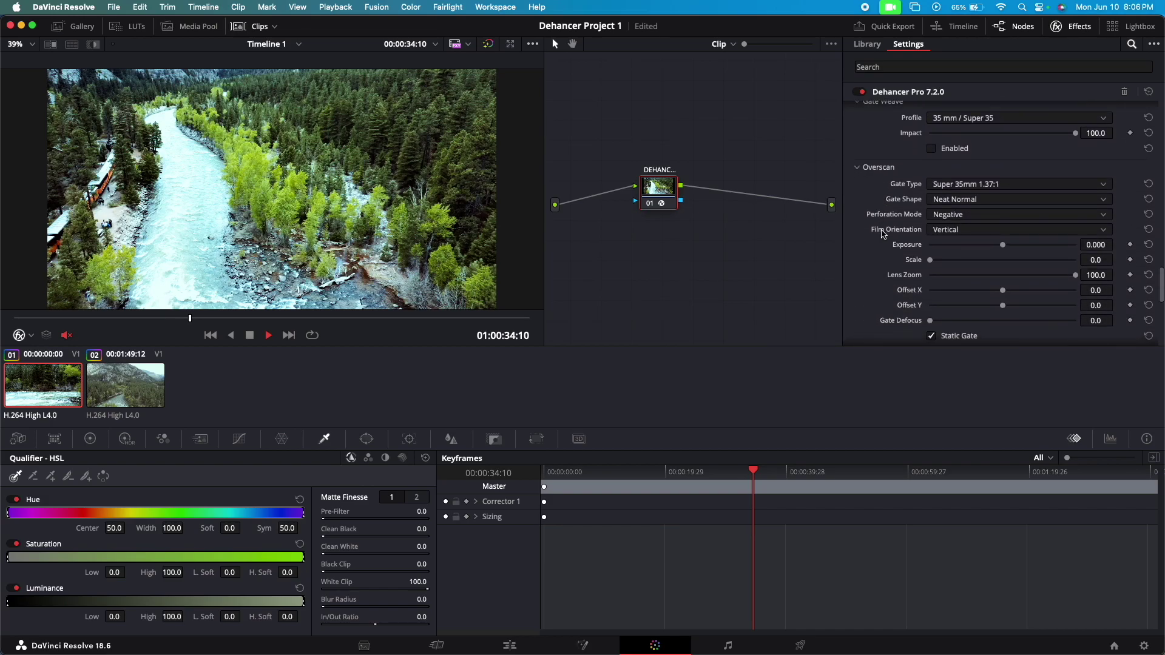
scroll(883, 234, "up", 3)
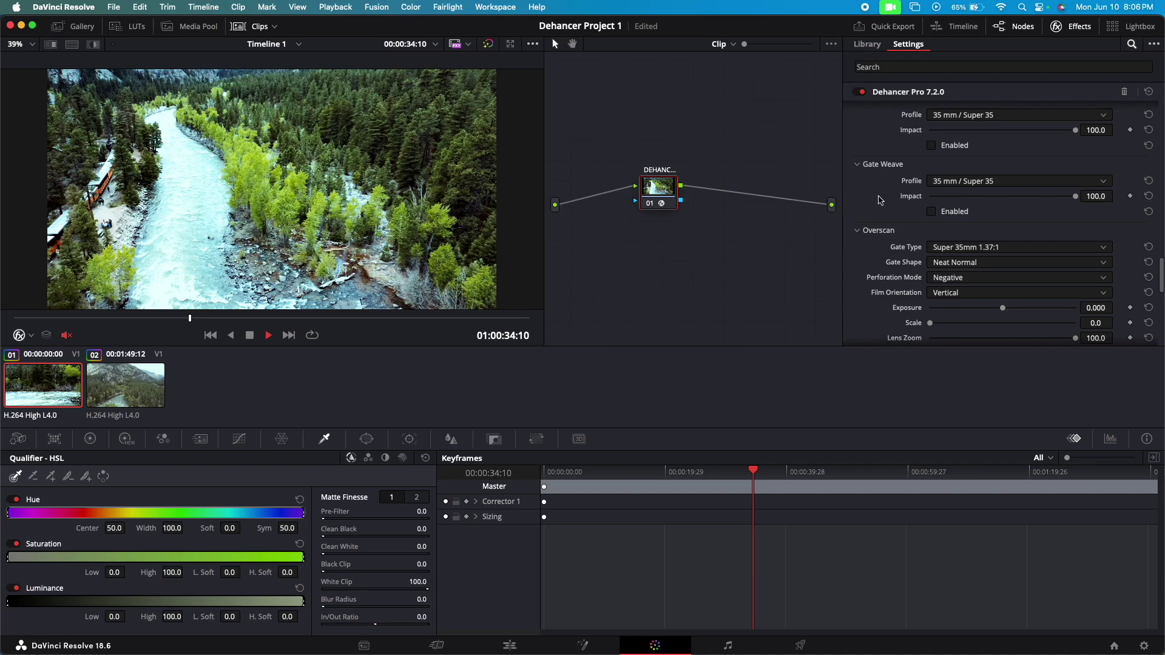
scroll(881, 200, "down", 4)
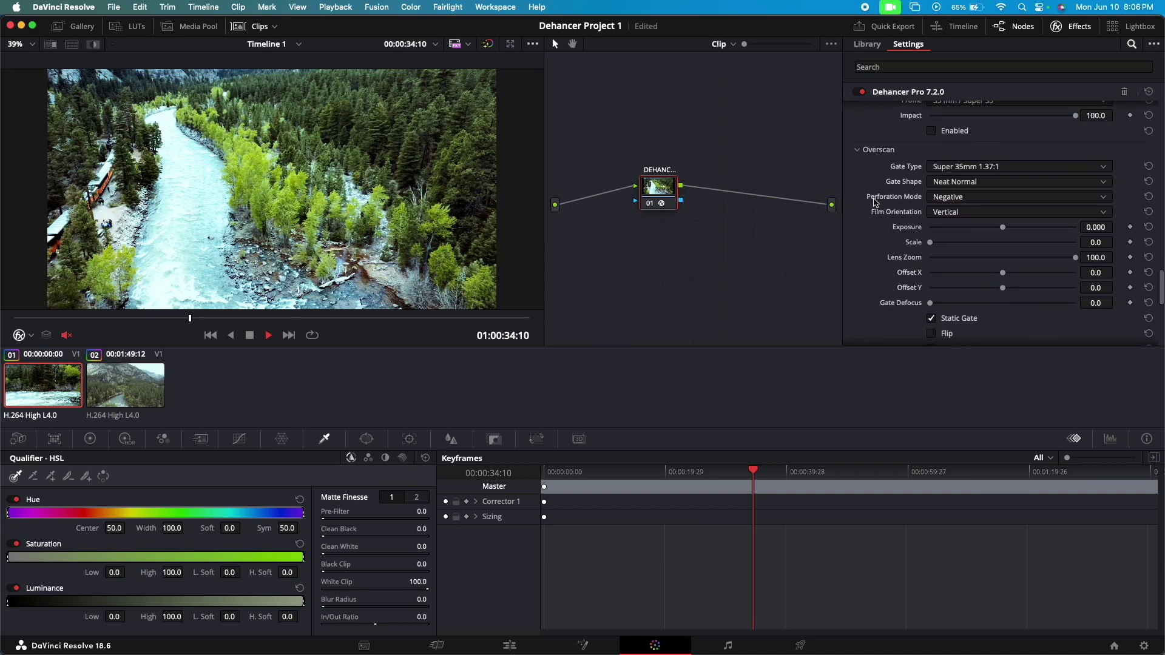
scroll(878, 235, "down", 1)
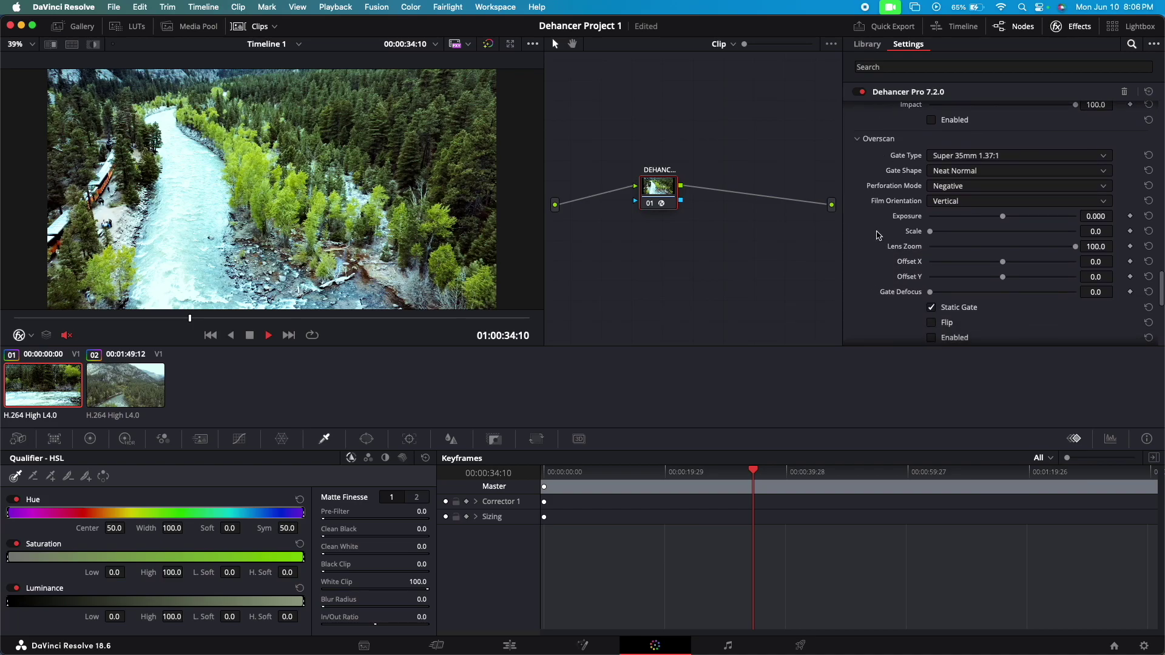
scroll(883, 234, "up", 1)
left_click_drag(1005, 225, 1019, 224)
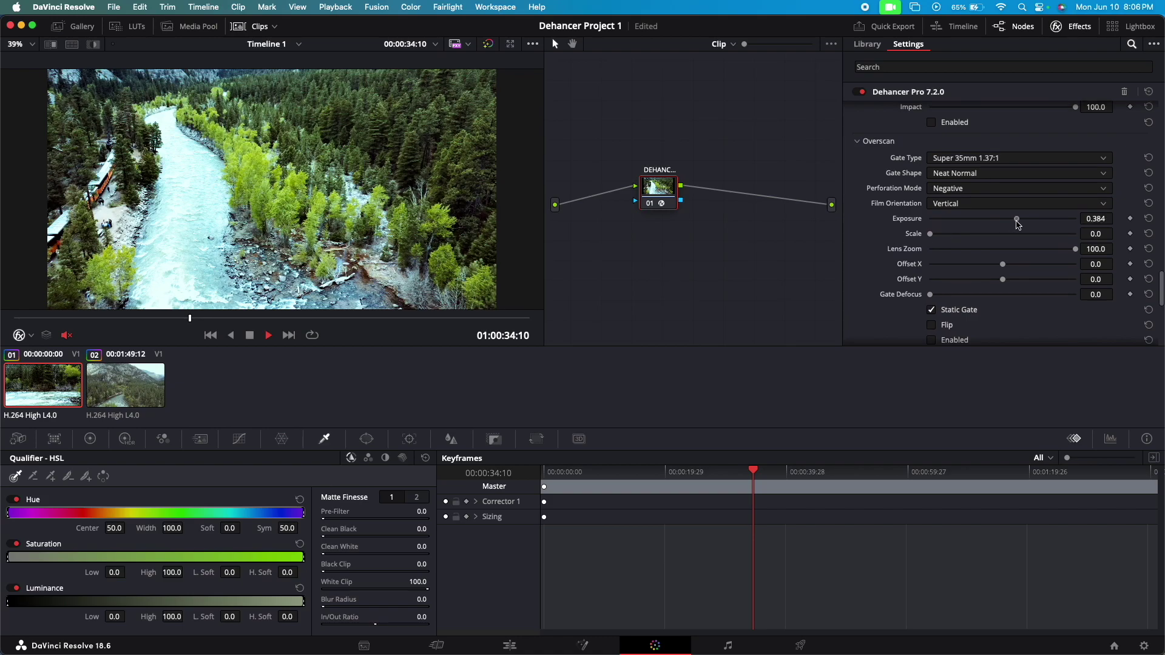
scroll(1007, 240, "down", 2)
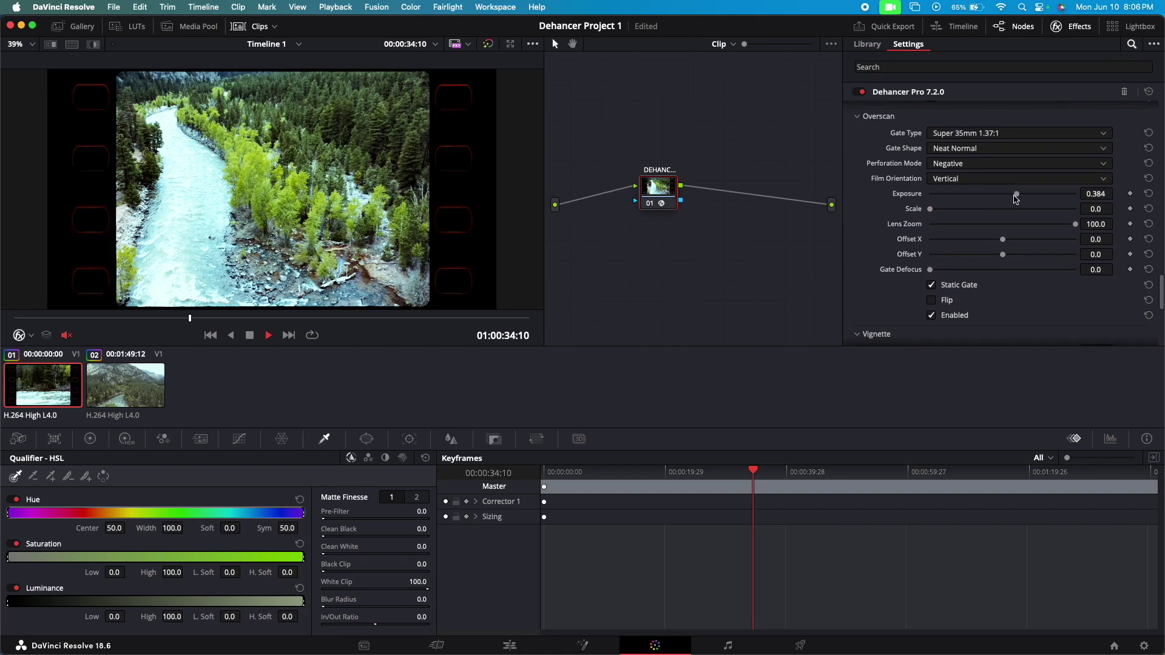
left_click_drag(1018, 200, 977, 201)
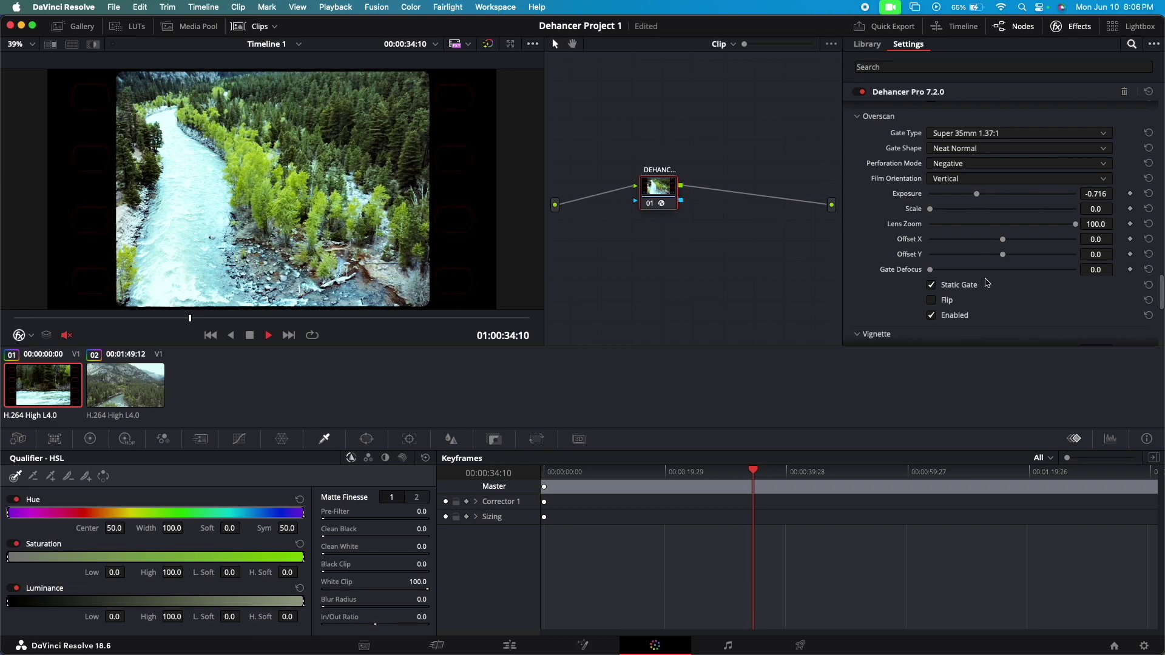
Disable Overscan, enable Vignette at exposure 0.034, and expand the Monitor section.
left_click(932, 316)
scroll(923, 285, "down", 5)
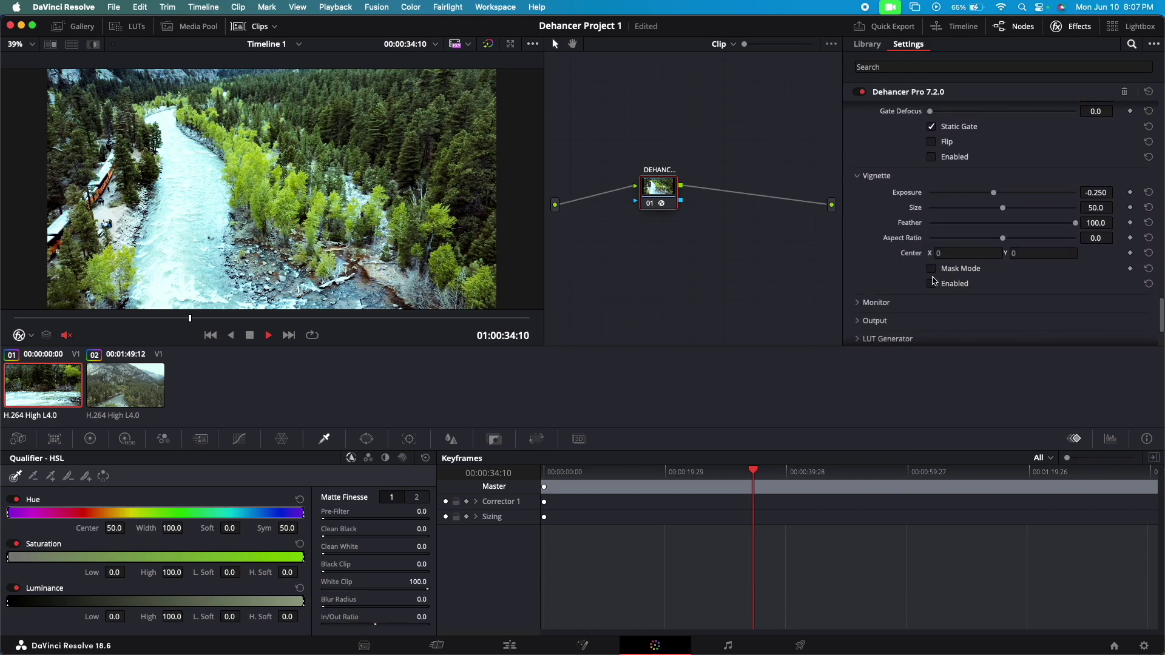
left_click(933, 284)
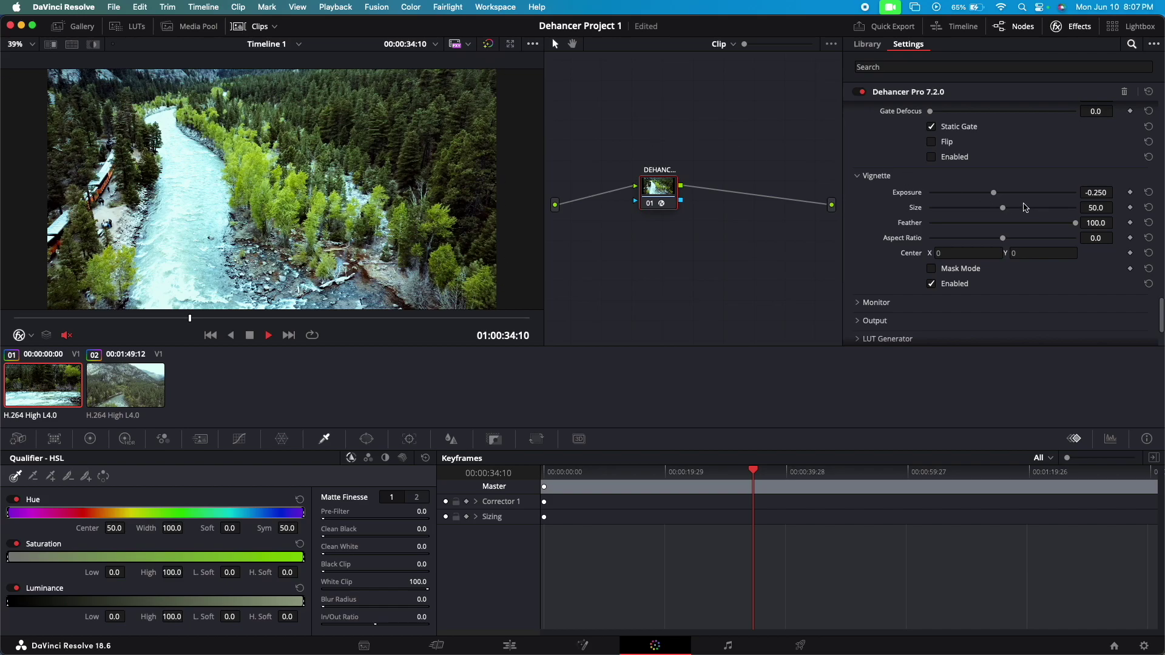
mouse_move(997, 197)
left_mouse_down()
mouse_move(987, 214)
mouse_move(1034, 215)
mouse_move(1005, 212)
left_mouse_up()
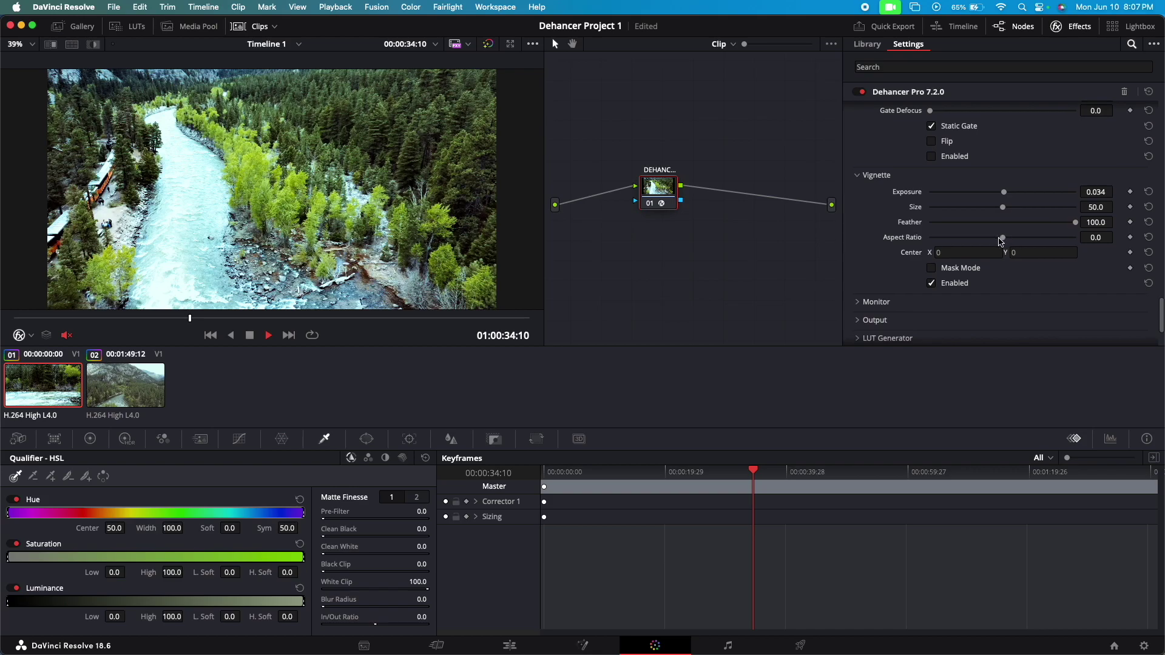
scroll(883, 214, "down", 3)
left_click(858, 218)
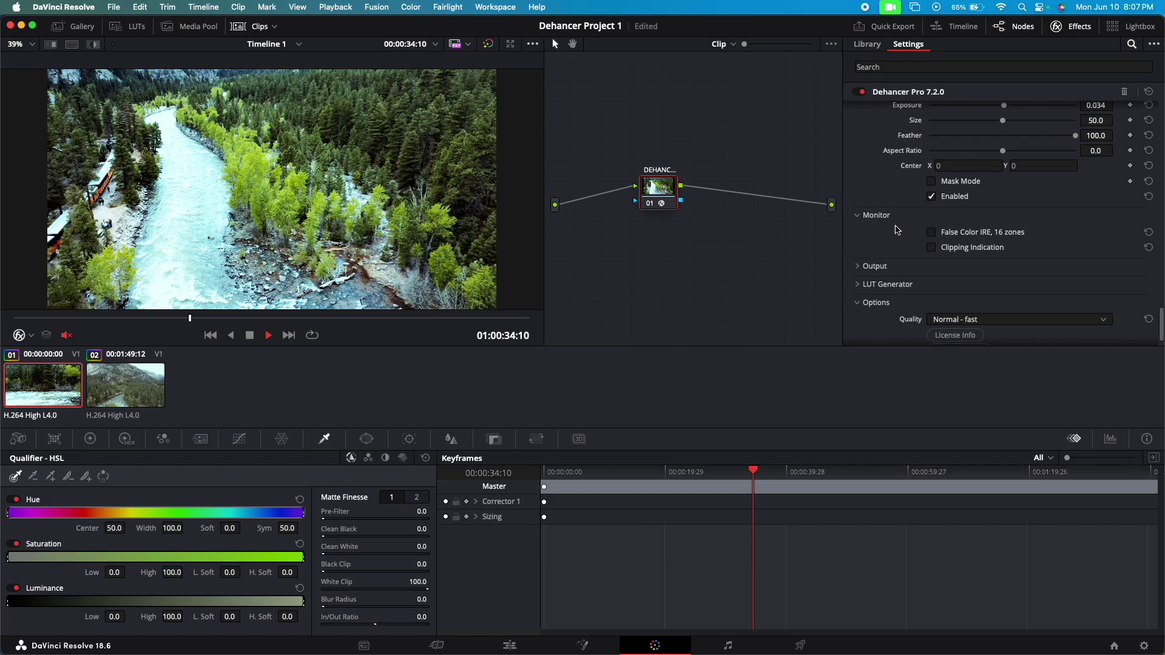
left_click(858, 218)
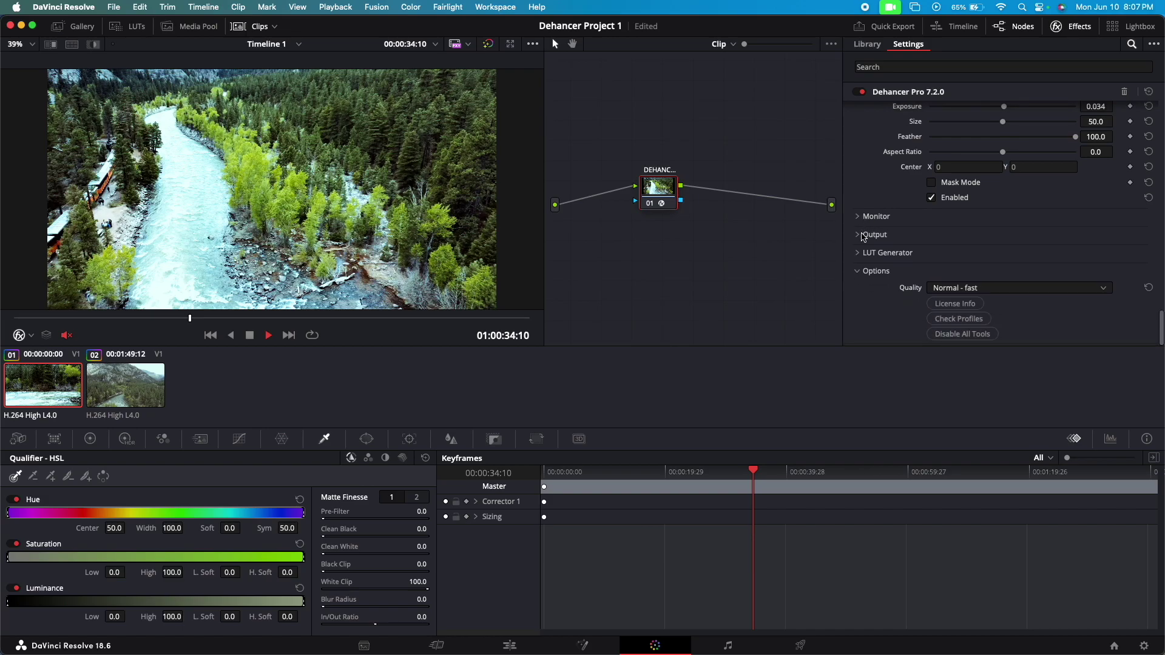
left_click(859, 220)
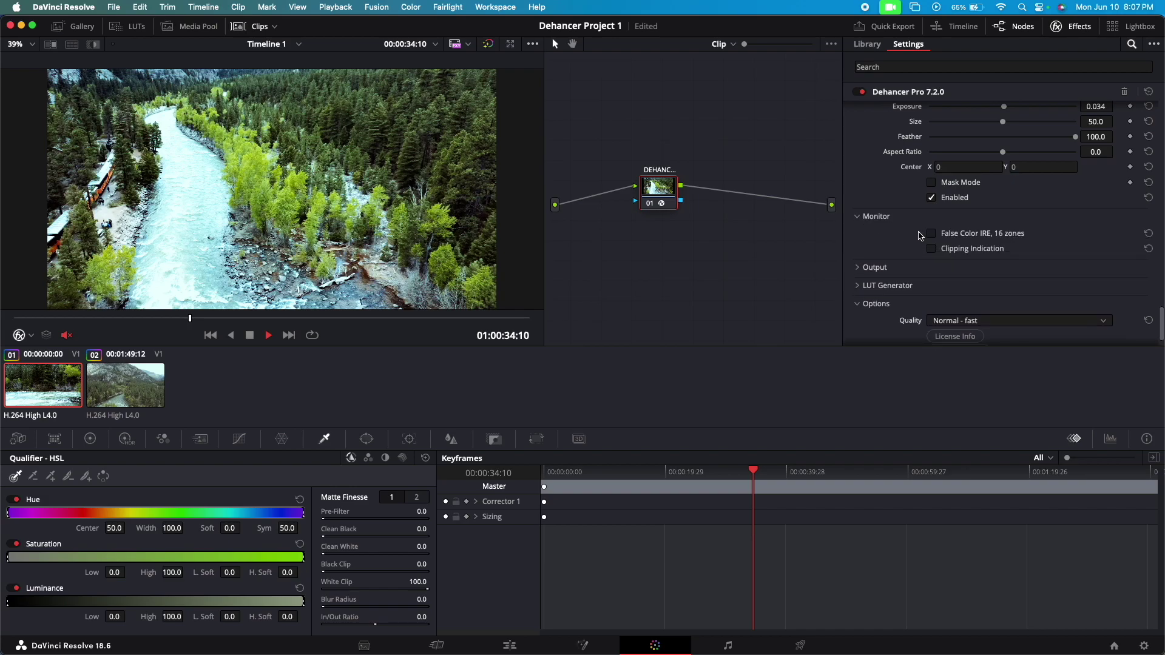
left_click(858, 218)
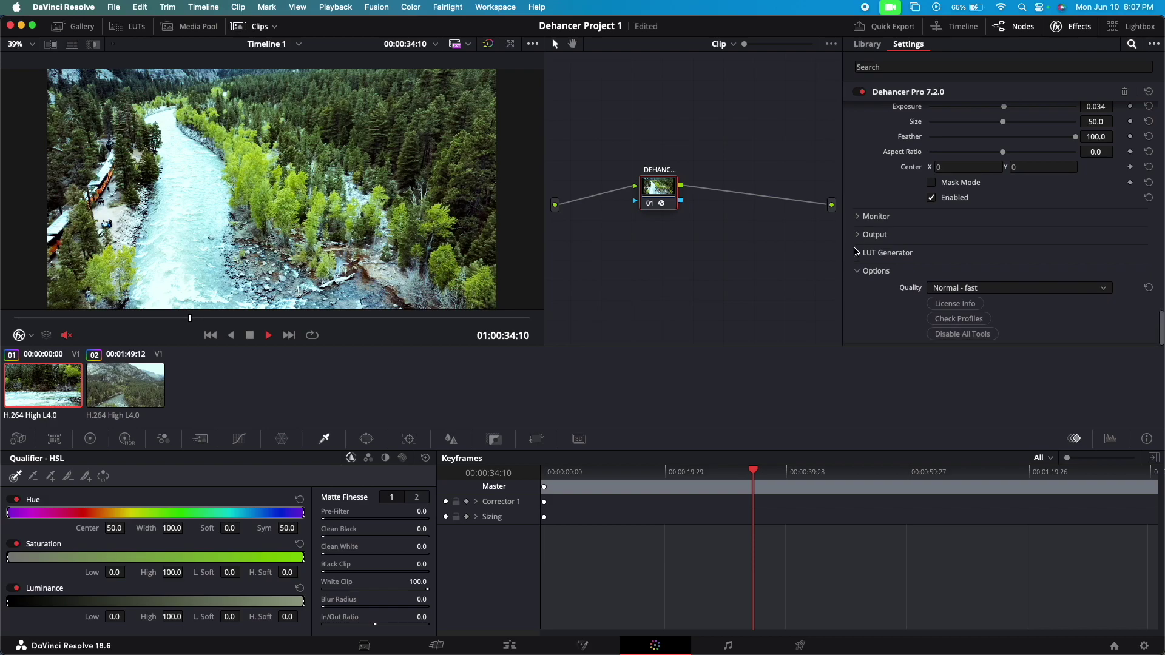
left_click(858, 235)
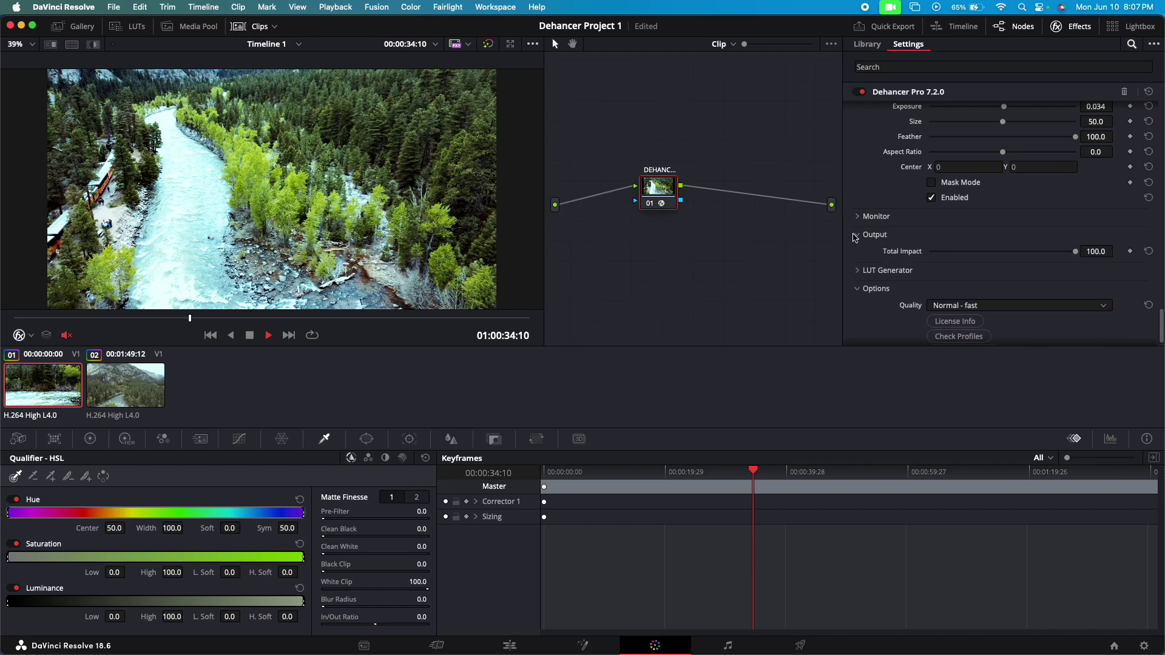
left_click(857, 236)
left_click(858, 253)
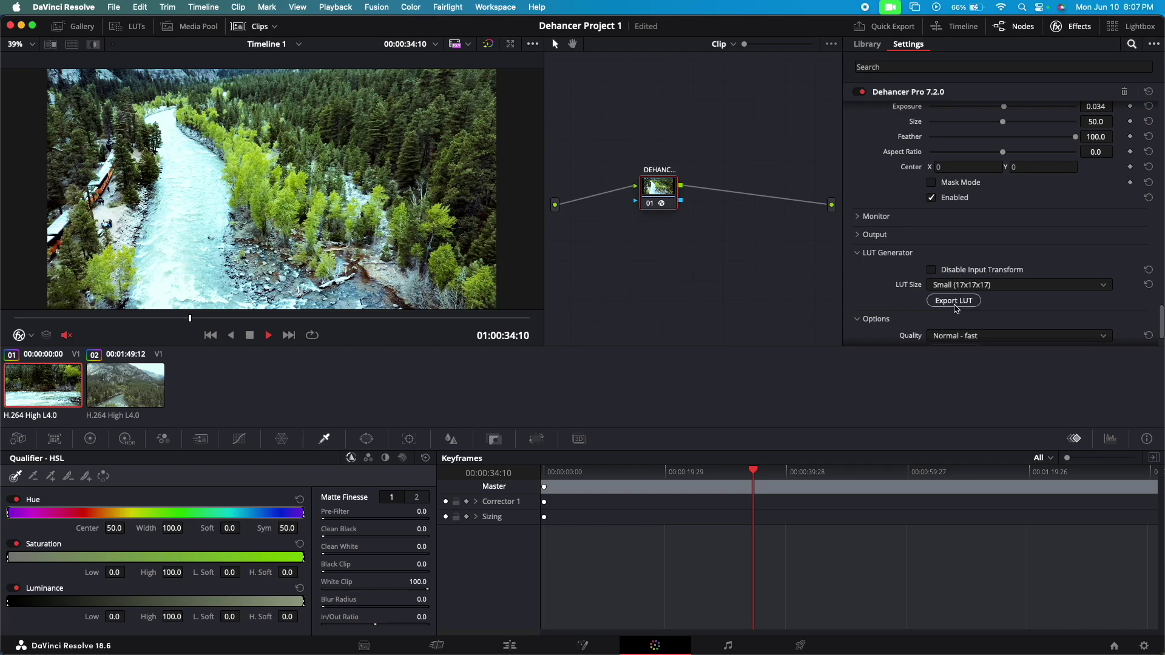
left_click(1007, 291)
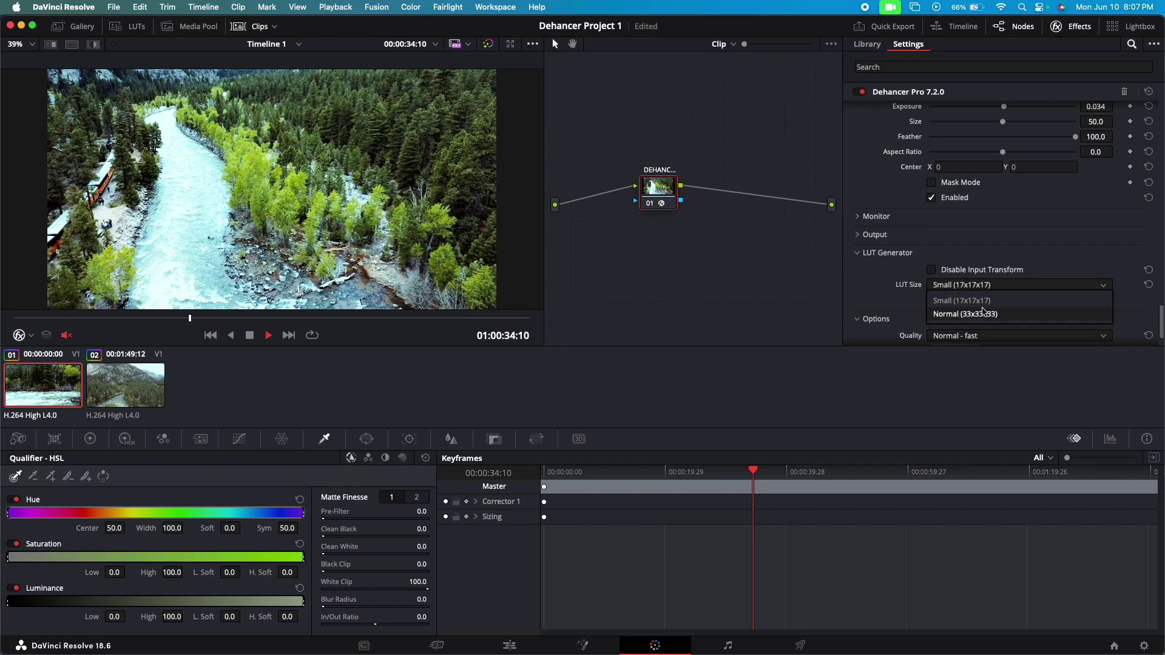
left_click(874, 278)
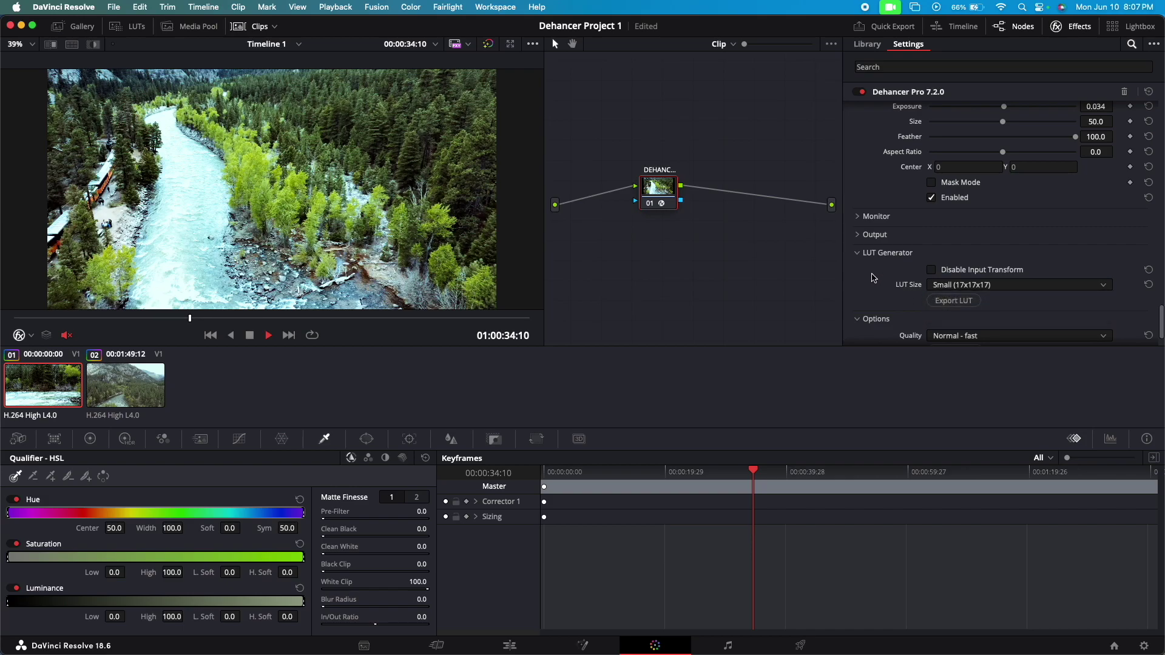
left_click(1000, 291)
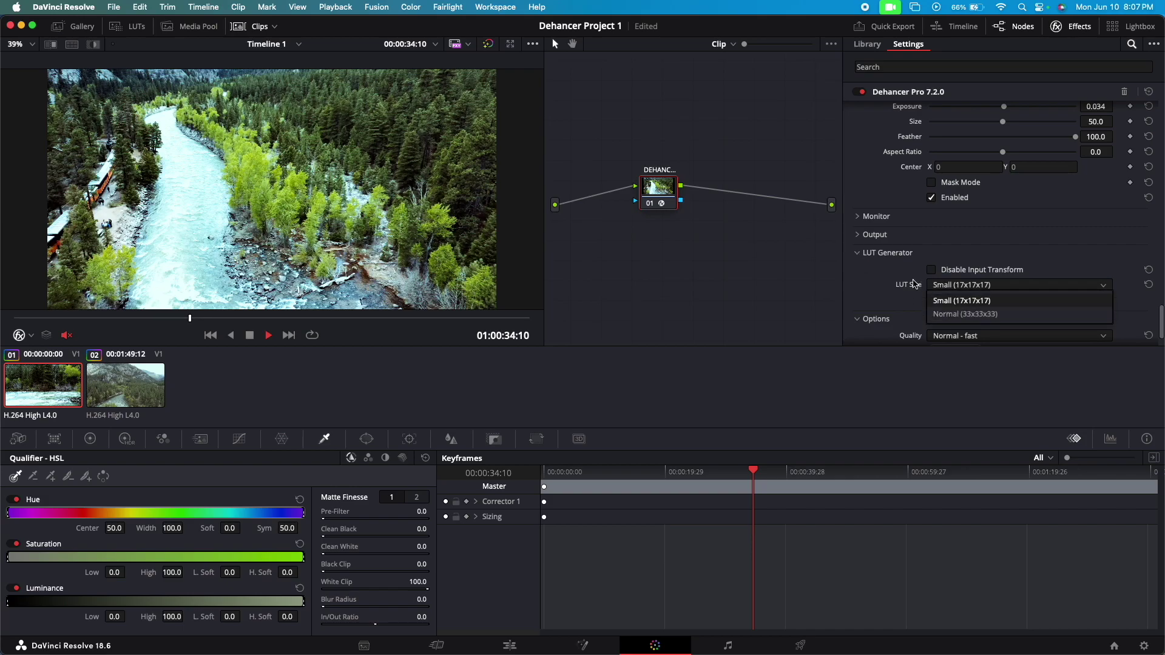
left_click(867, 278)
left_click(860, 253)
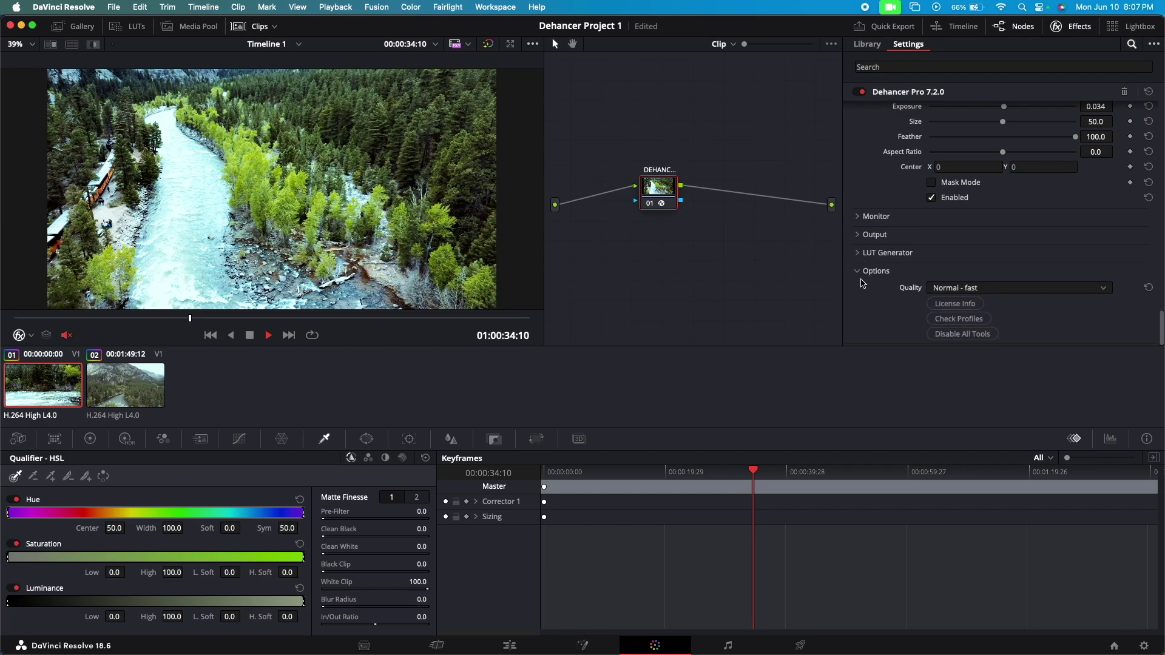
left_click(1005, 290)
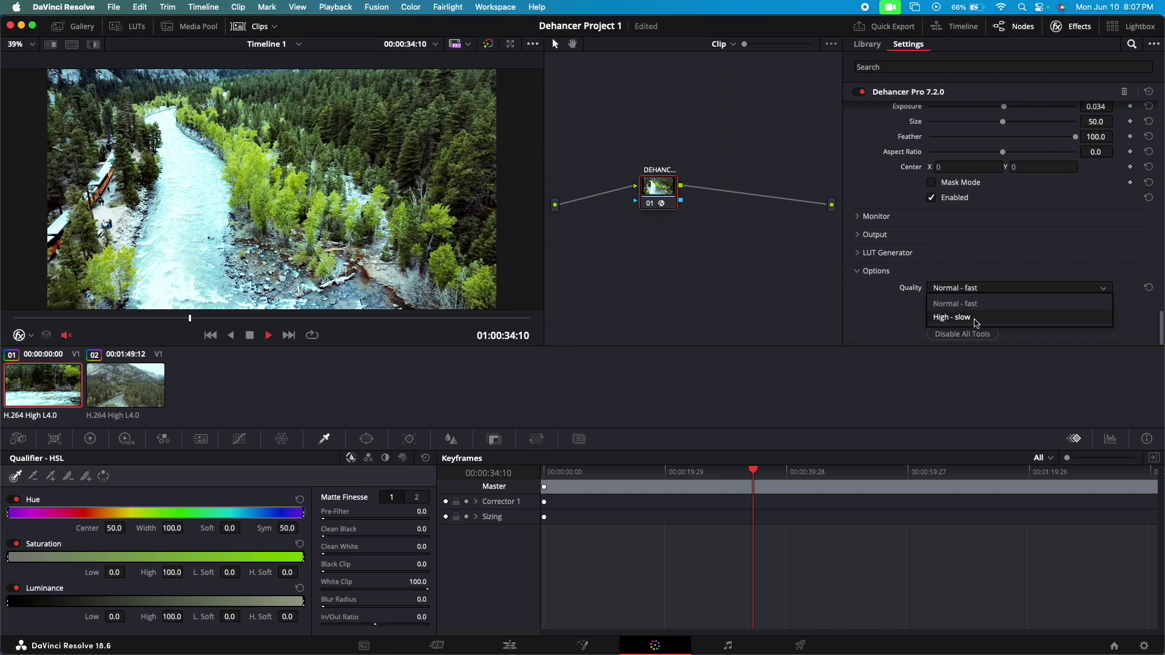
left_click(899, 307)
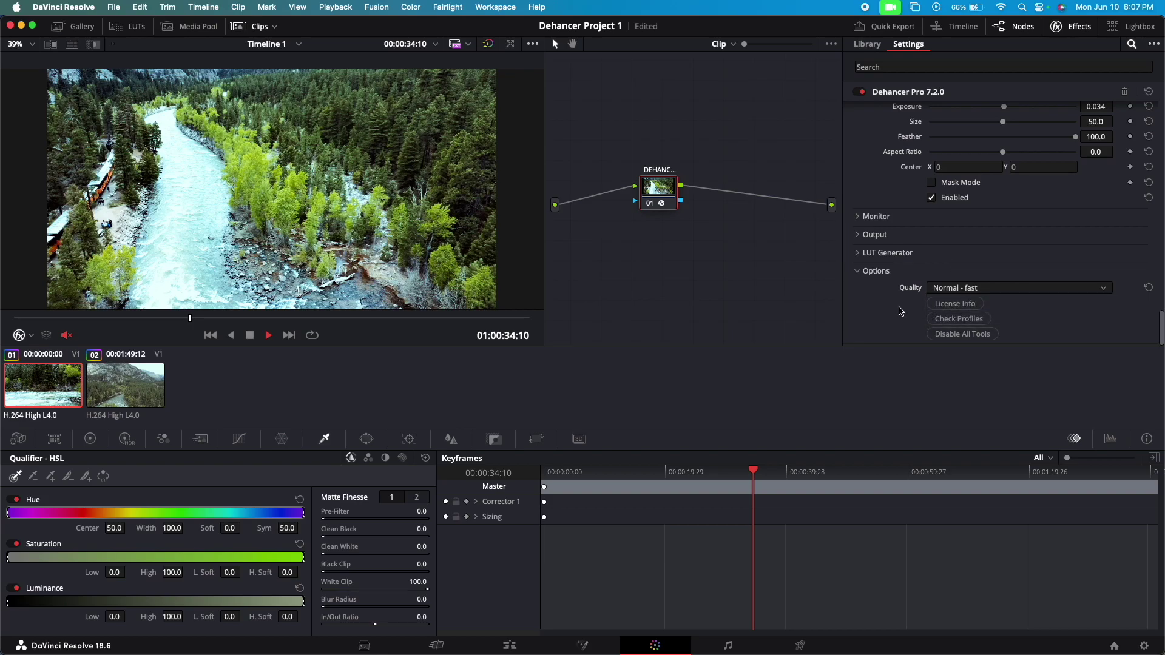
Play and scrub the graded river clip 01, then play clip 02 for comparison.
left_click(859, 272)
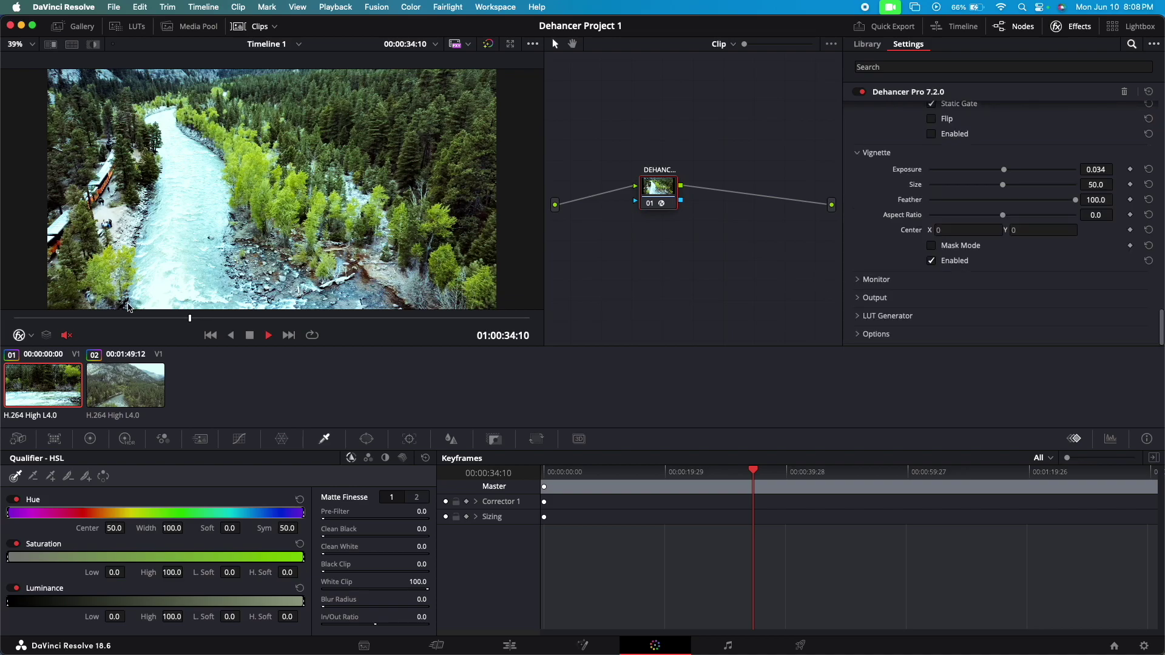
left_click(135, 381)
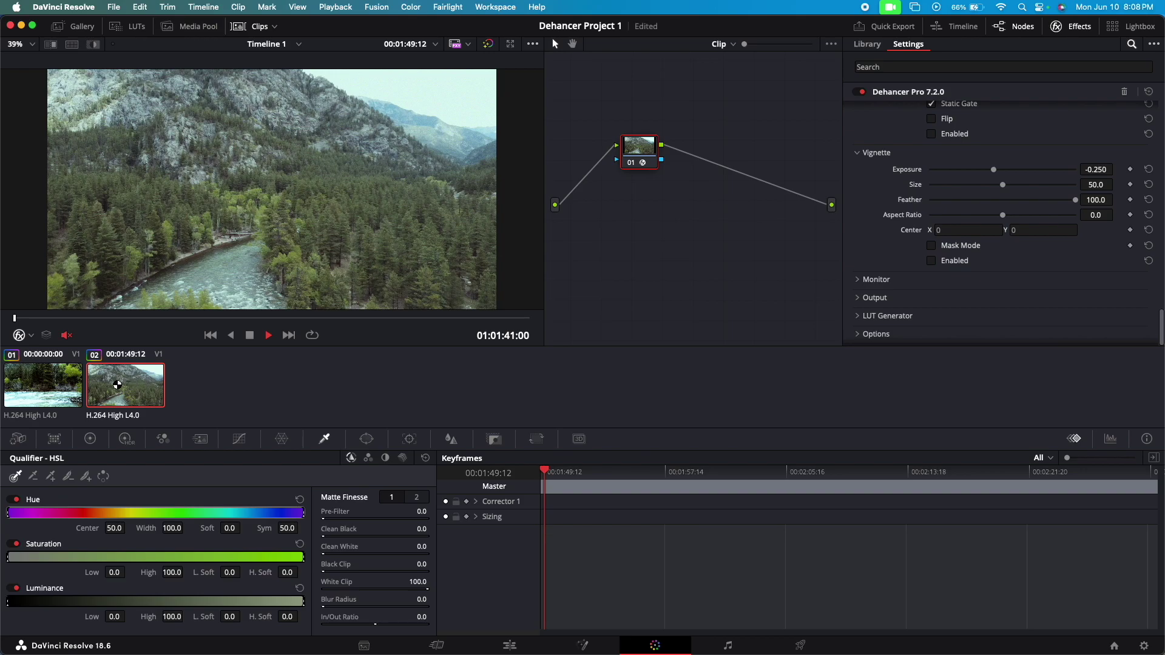
left_click(63, 384)
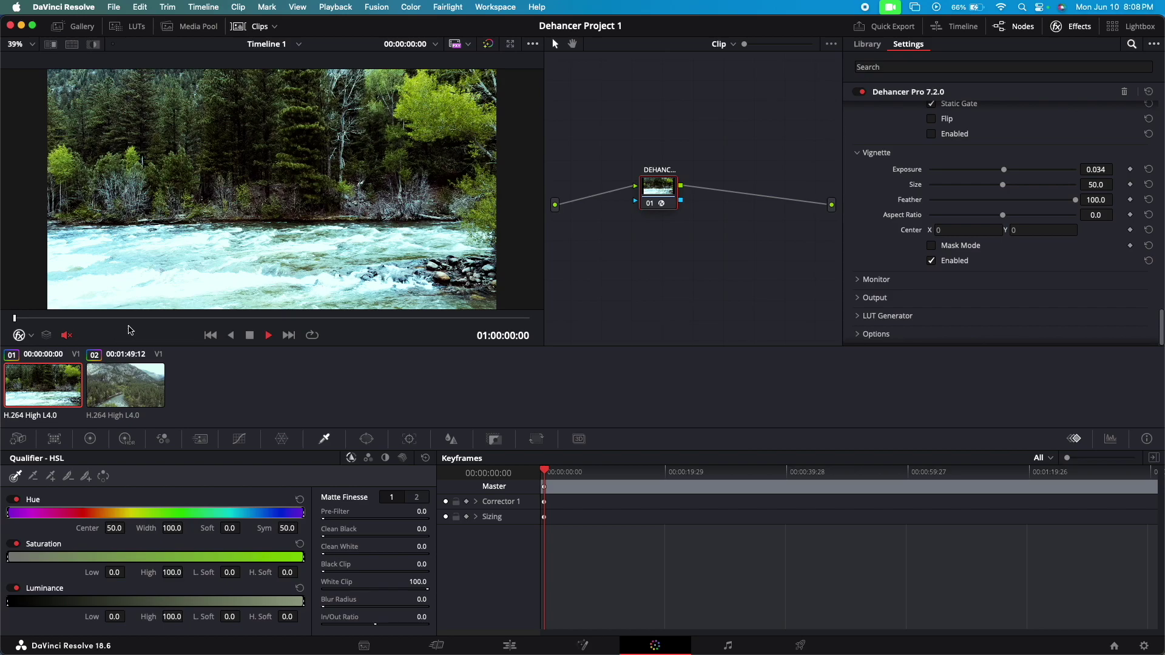
left_click(269, 335)
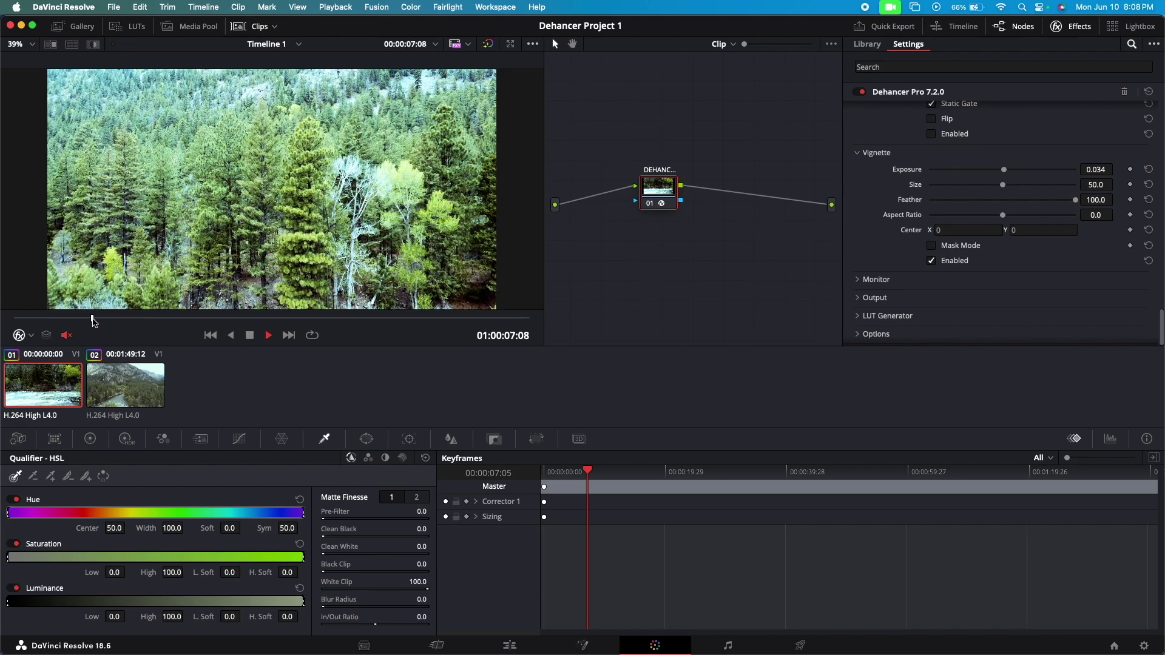
left_click_drag(53, 320, 161, 321)
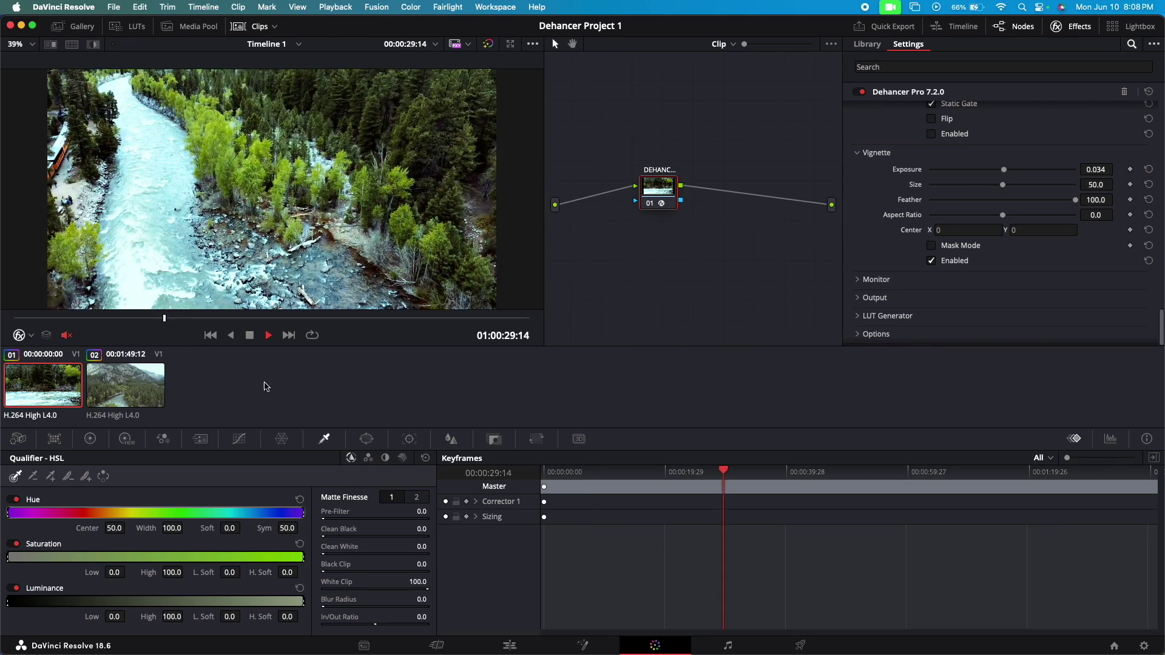
left_click(268, 335)
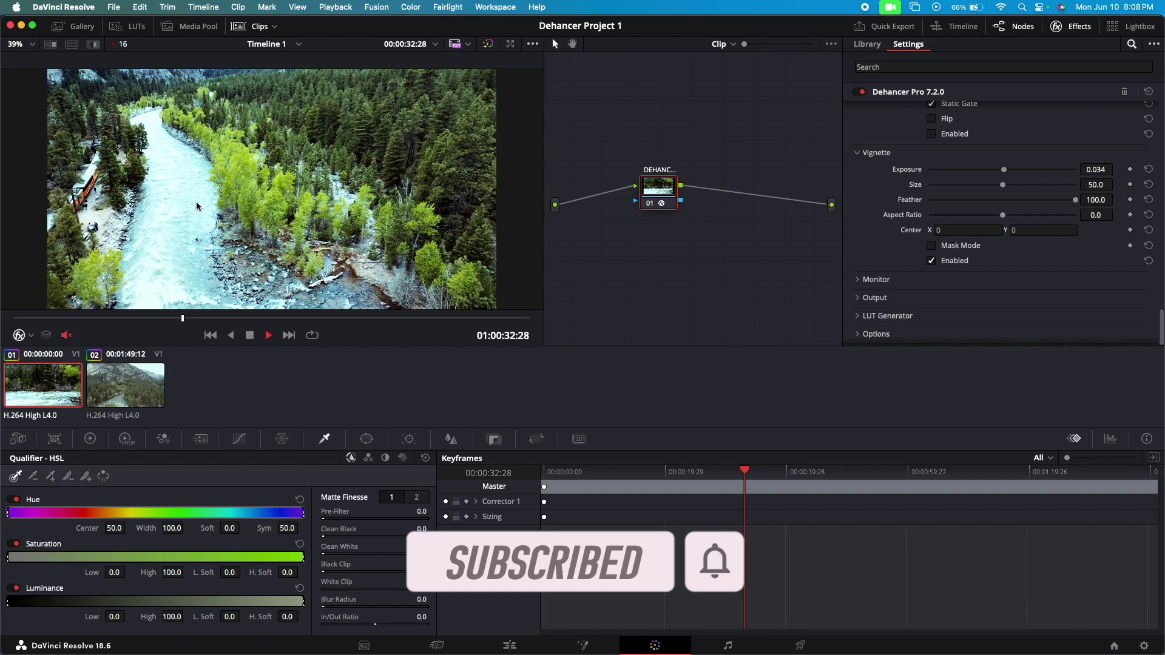
left_click(125, 386)
left_click(269, 339)
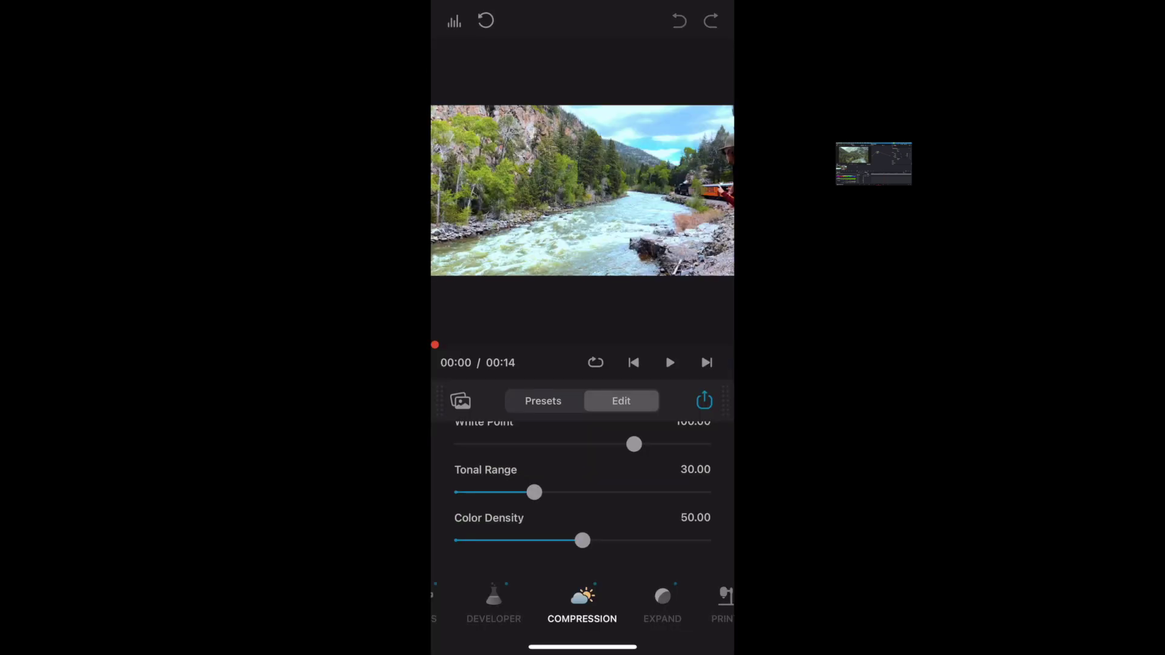
Adjust Source exposure compensation, cool the temperature compensation and raise Defringe.
scroll(583, 603, "left", 5)
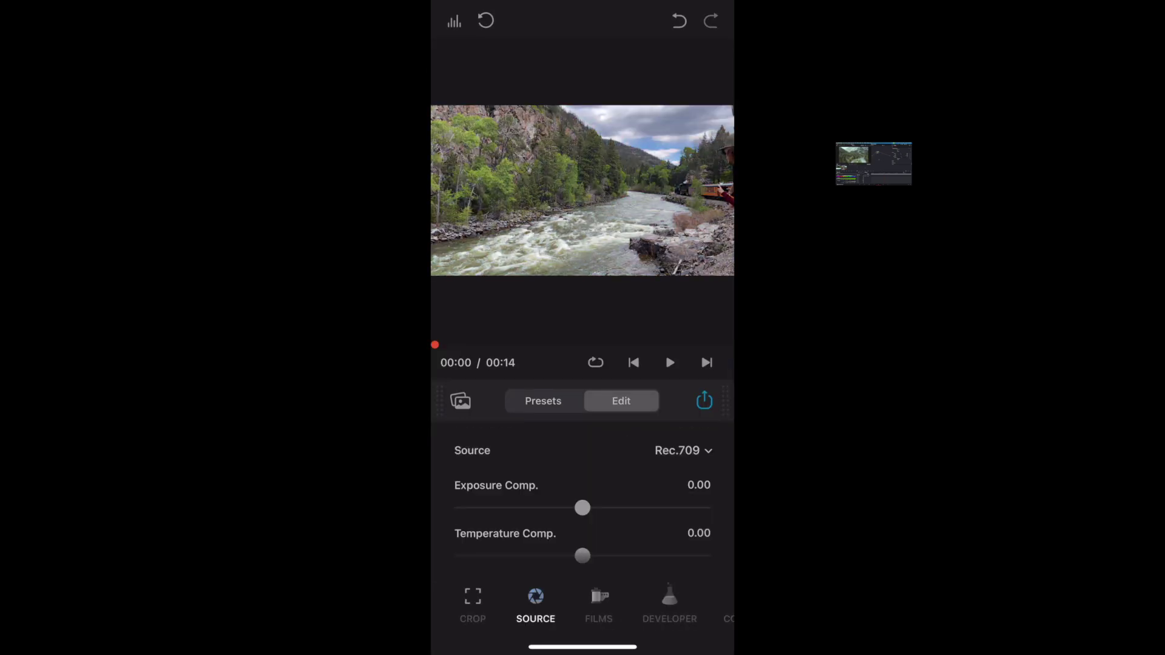
left_click_drag(582, 508, 596, 508)
left_click_drag(583, 556, 546, 556)
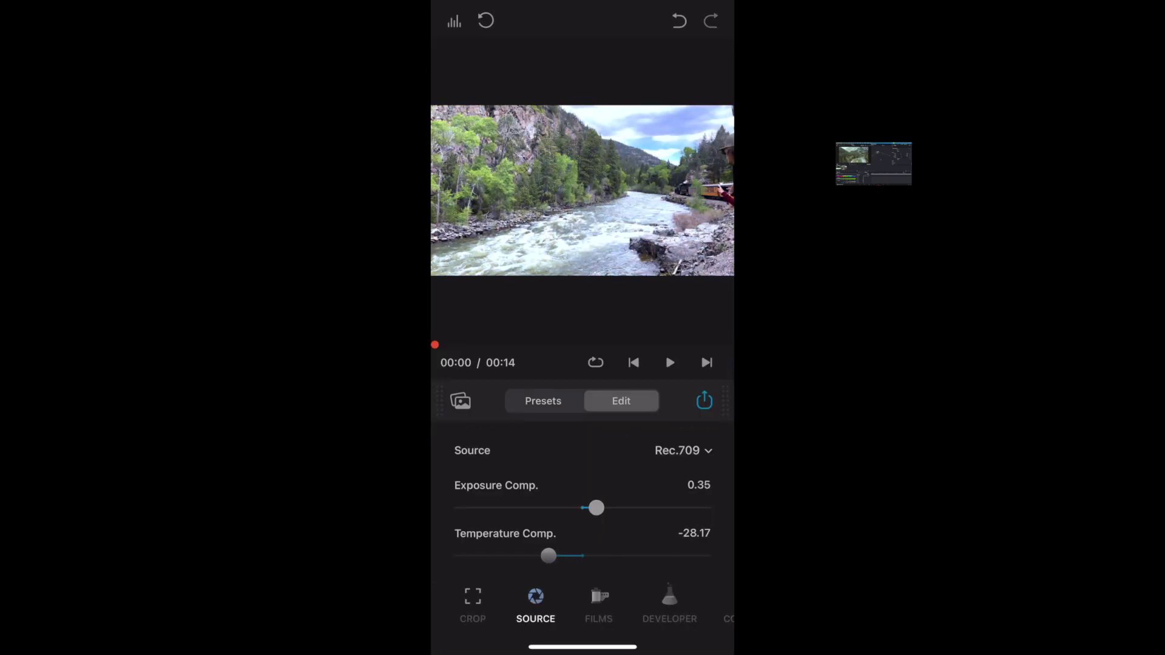
scroll(582, 503, "down", 3)
left_click_drag(462, 504, 562, 504)
scroll(583, 504, "down", 1)
Apply the Kodak Color Plus 200 film stock after briefly trying another.
left_click(600, 604)
left_click(608, 479)
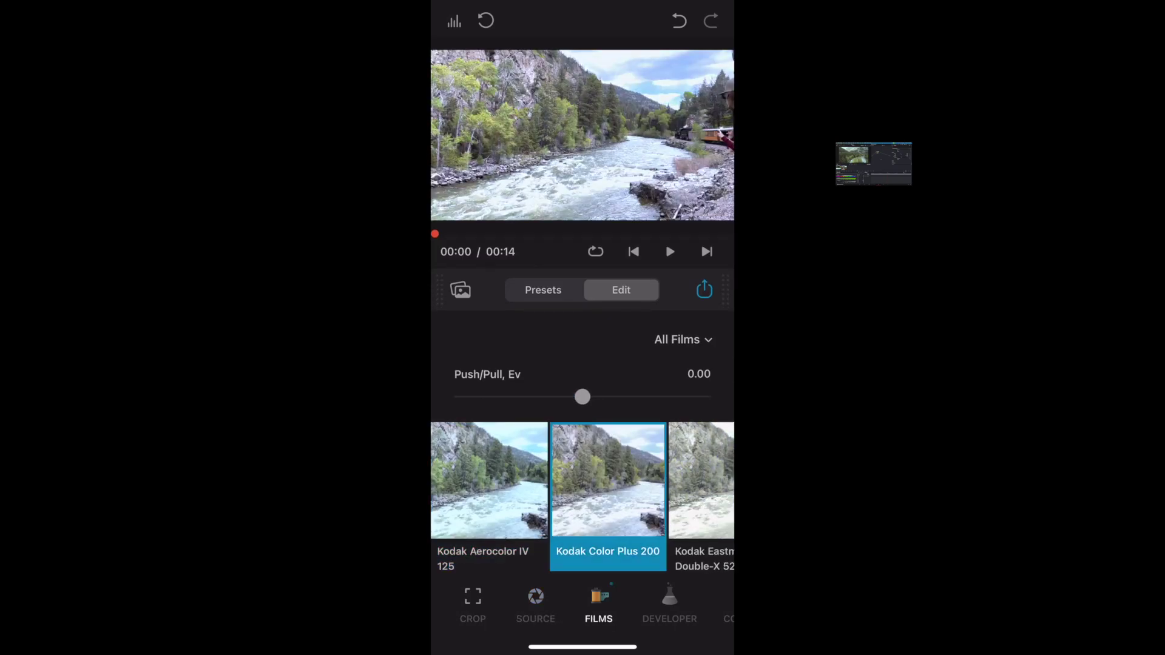
left_click(702, 479)
left_click(608, 480)
Raise Developer Contrast Boost and Gamma Correction, and Color Density to about 82.
left_click(669, 604)
left_click_drag(583, 462, 615, 462)
left_click_drag(582, 510, 697, 540)
scroll(582, 503, "down", 1)
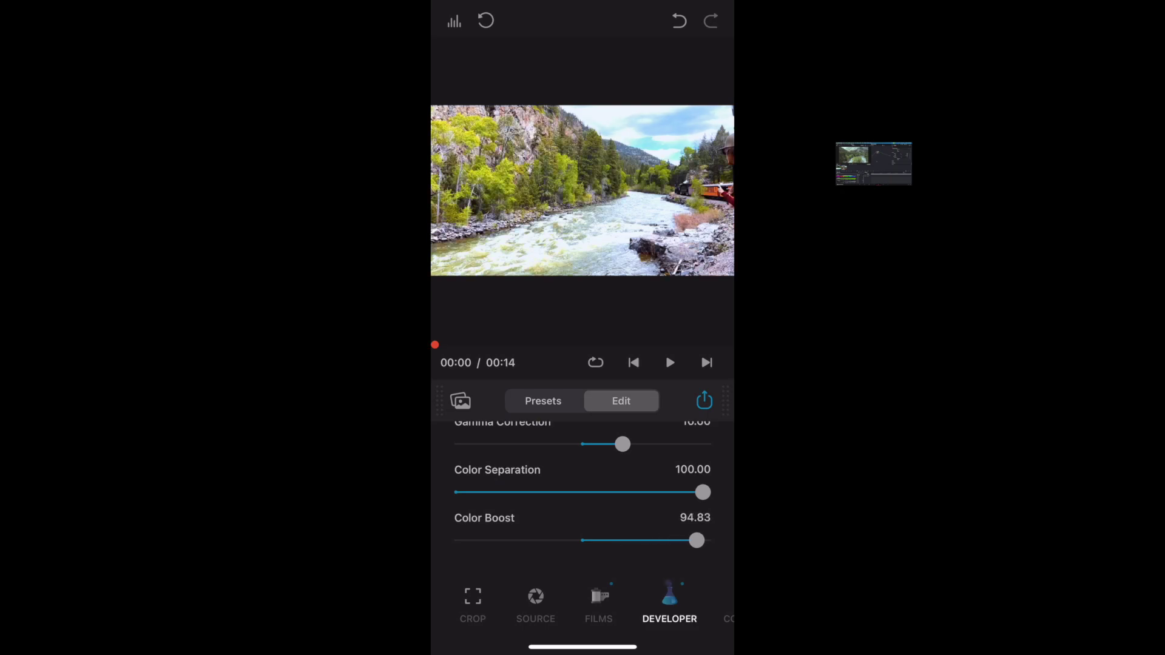
left_click(729, 607)
scroll(583, 504, "down", 1)
left_click_drag(583, 541, 660, 540)
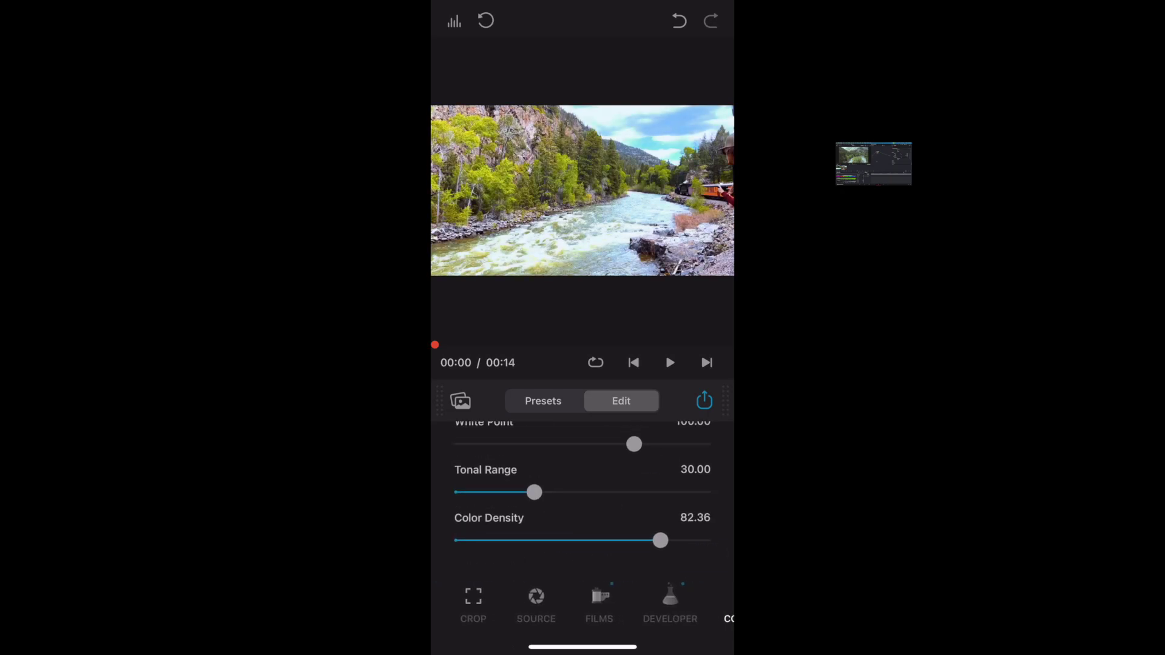
Lower Source Temperature Comp. to about -54 and tweak the Print sliders.
left_click(536, 604)
left_click_drag(546, 494, 515, 494)
left_click_drag(698, 604, 425, 604)
left_click(619, 604)
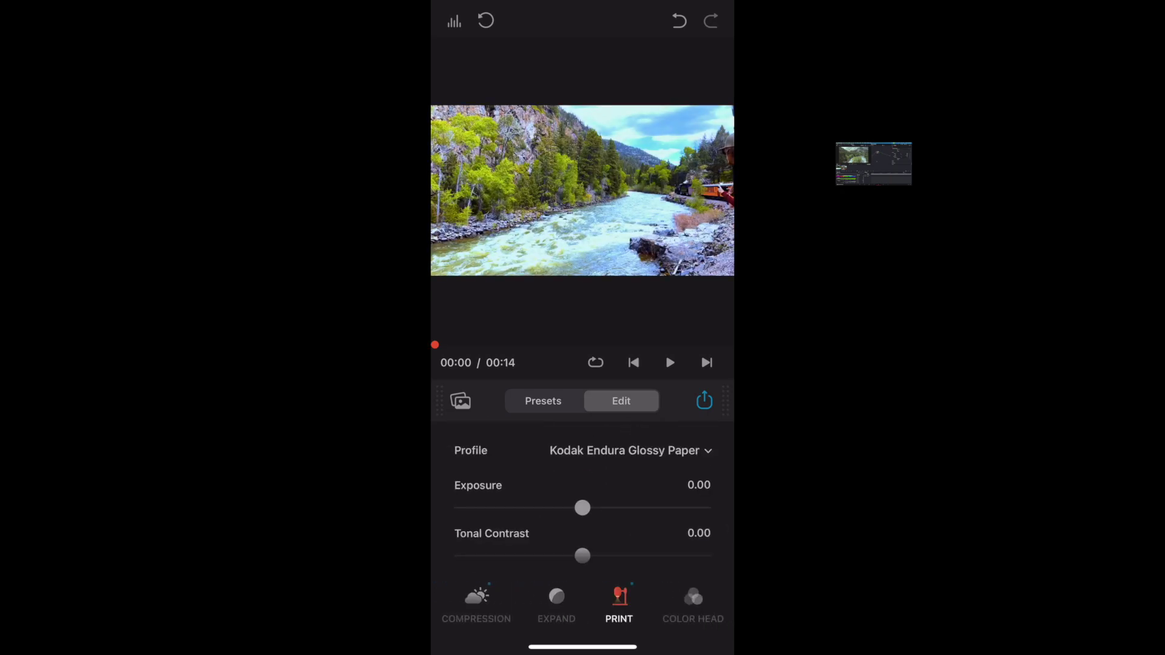
mouse_move(582, 507)
left_mouse_down()
mouse_move(604, 507)
mouse_move(572, 507)
left_mouse_up()
scroll(583, 504, "down", 3)
left_click_drag(583, 467, 608, 461)
Set Color Head Yellow-Blue 10.75, Magenta-Green 7.31, negative Cyan-Red, and adjust the vignette.
left_click(693, 604)
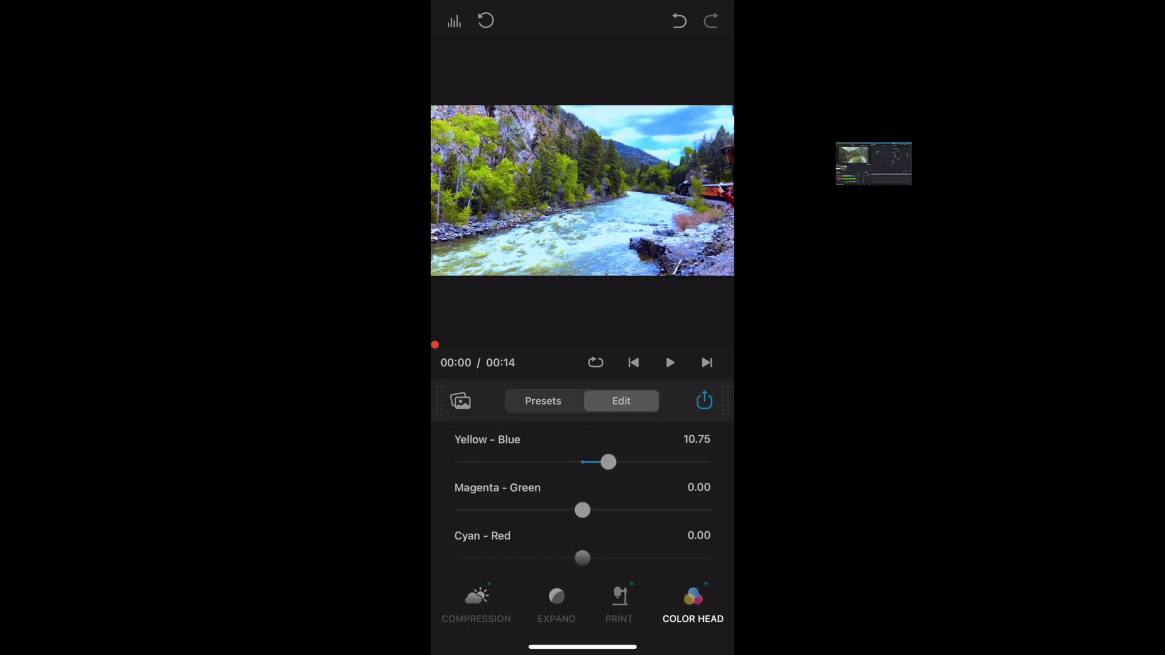
left_click_drag(583, 510, 599, 510)
left_click_drag(583, 558, 563, 557)
left_click_drag(698, 604, 425, 604)
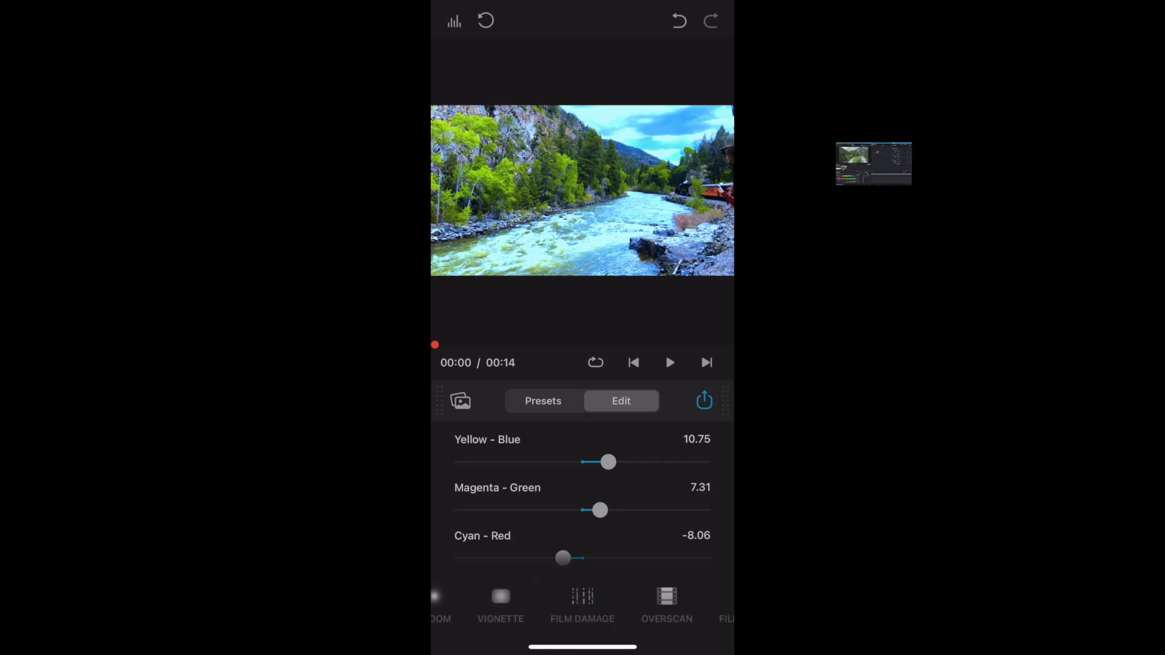
left_click(512, 604)
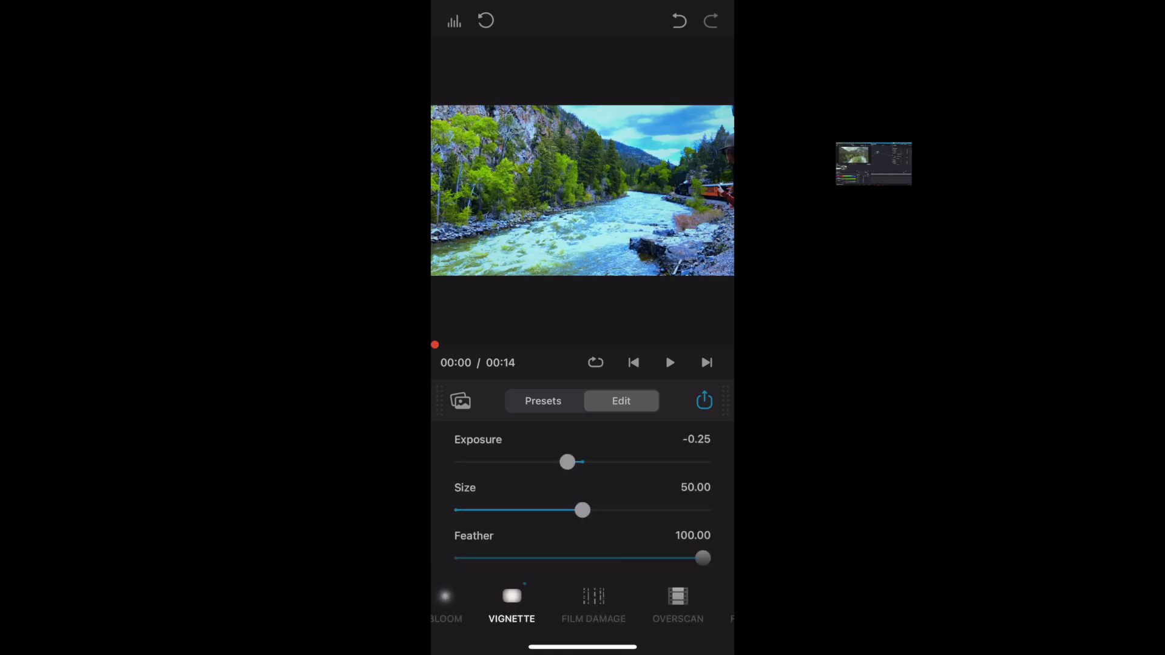
left_click_drag(677, 604, 510, 604)
Export the graded video, then compare the Original and Last Edits presets.
left_click(704, 401)
left_click(582, 286)
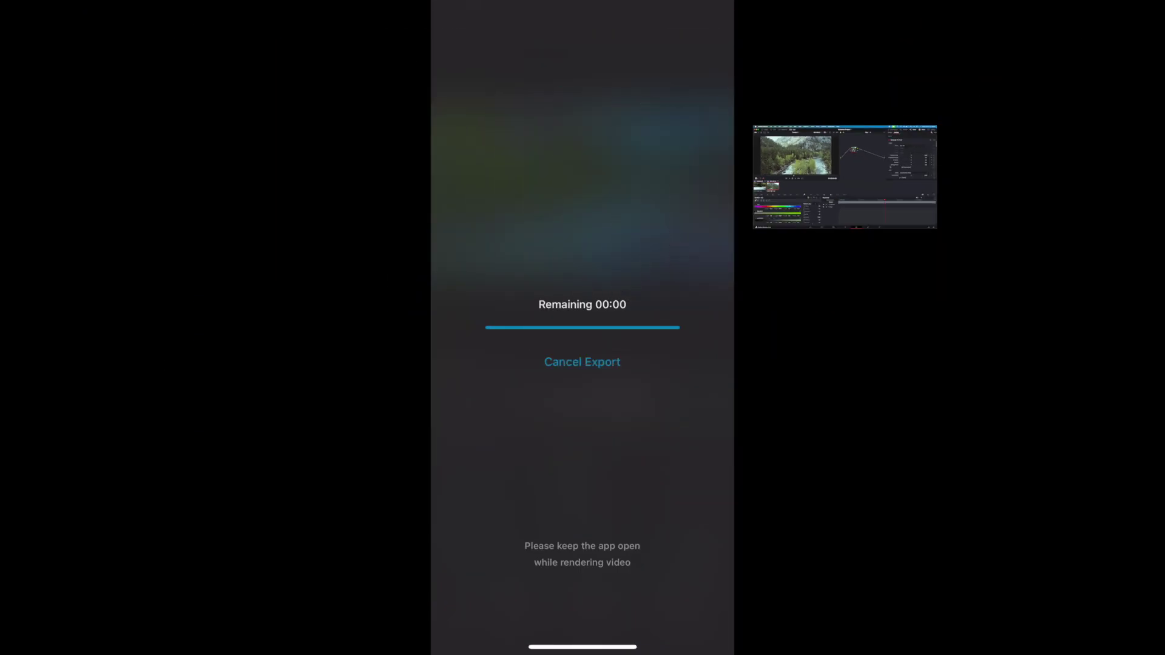
left_click(543, 401)
left_click(489, 474)
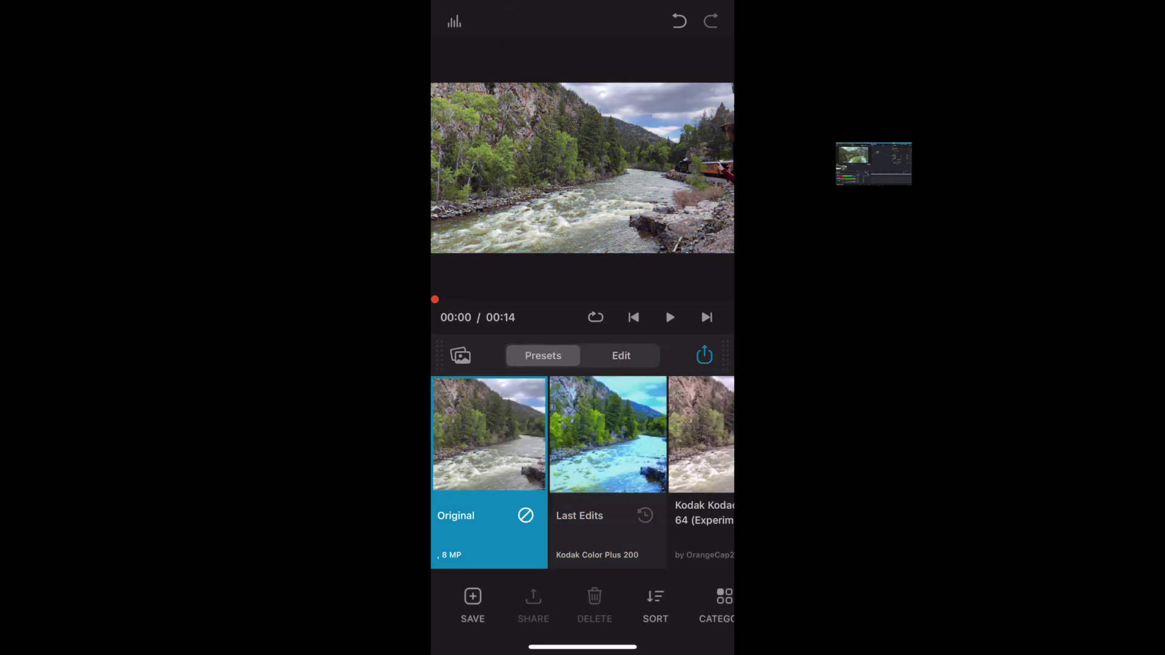
left_click(607, 468)
left_click(489, 474)
left_click(607, 467)
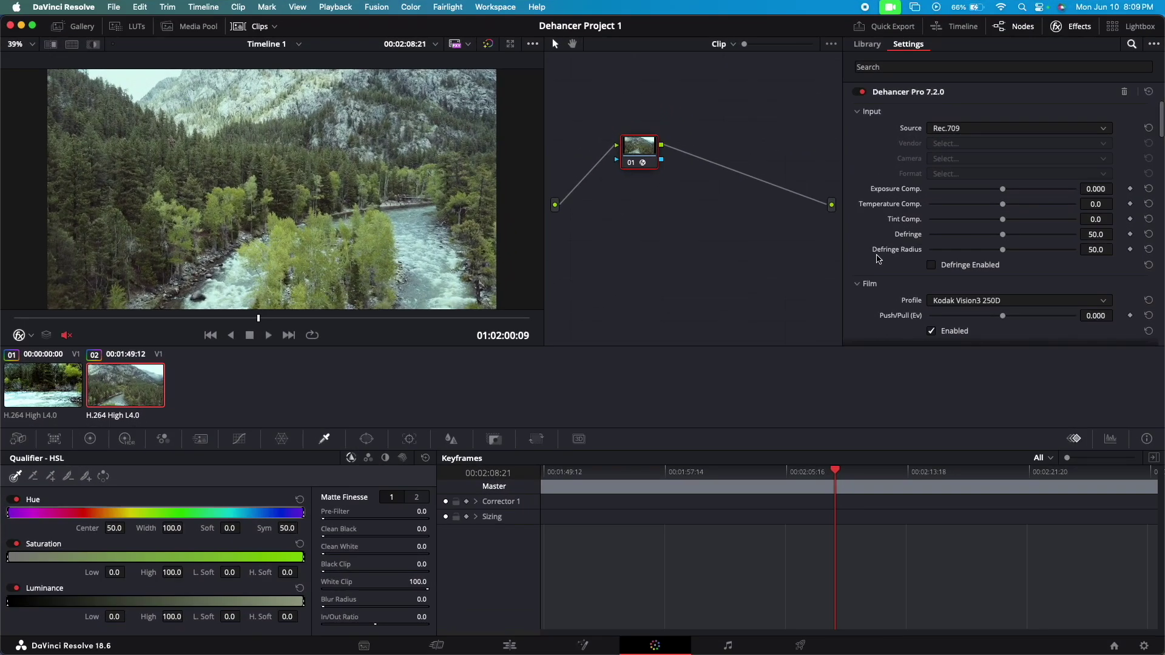